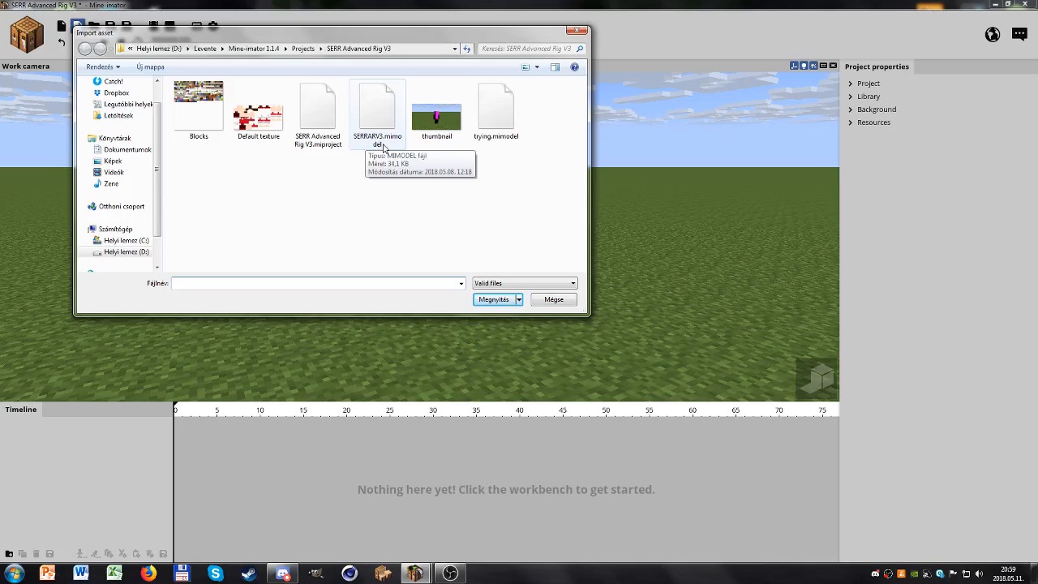
Step: Import the SERRARV3.mimodel rig into the scene and frame the character
{"action": "double_click", "coordinate": [377, 119]}
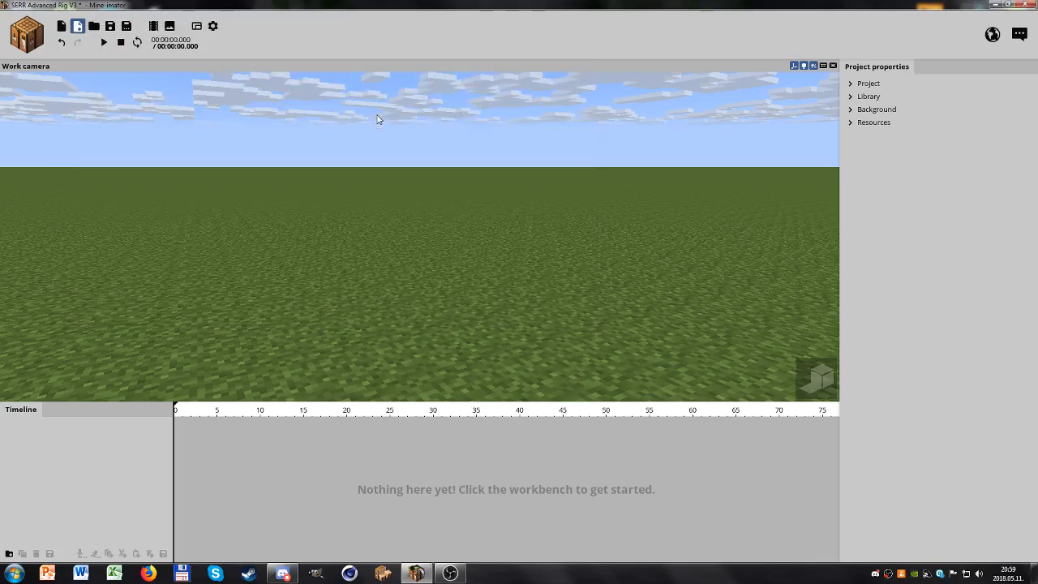
{"action": "left_click_drag", "start_coordinate": [432, 239], "coordinate": [413, 275]}
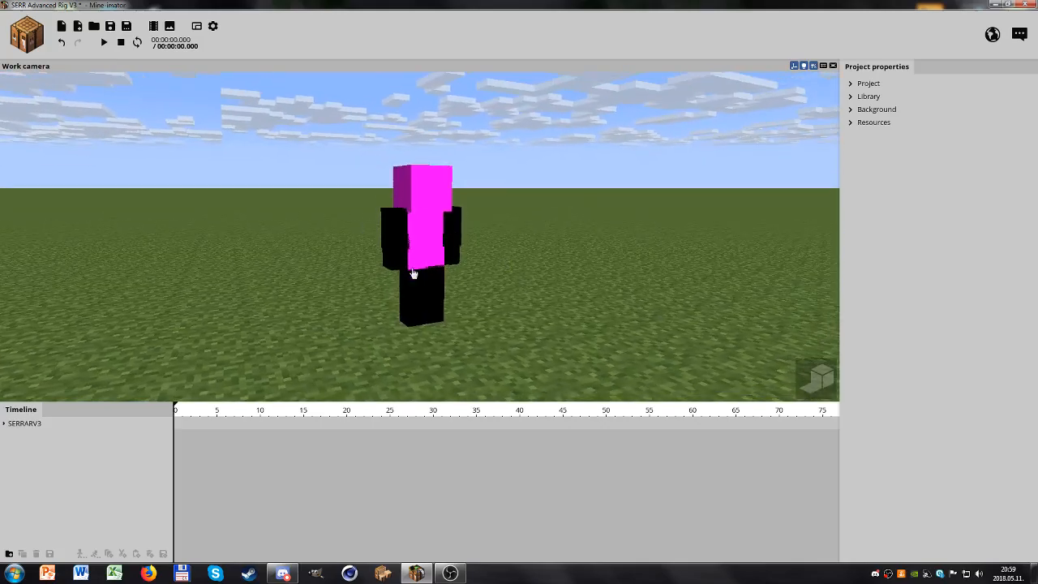
{"action": "left_click_drag", "start_coordinate": [516, 268], "coordinate": [439, 269]}
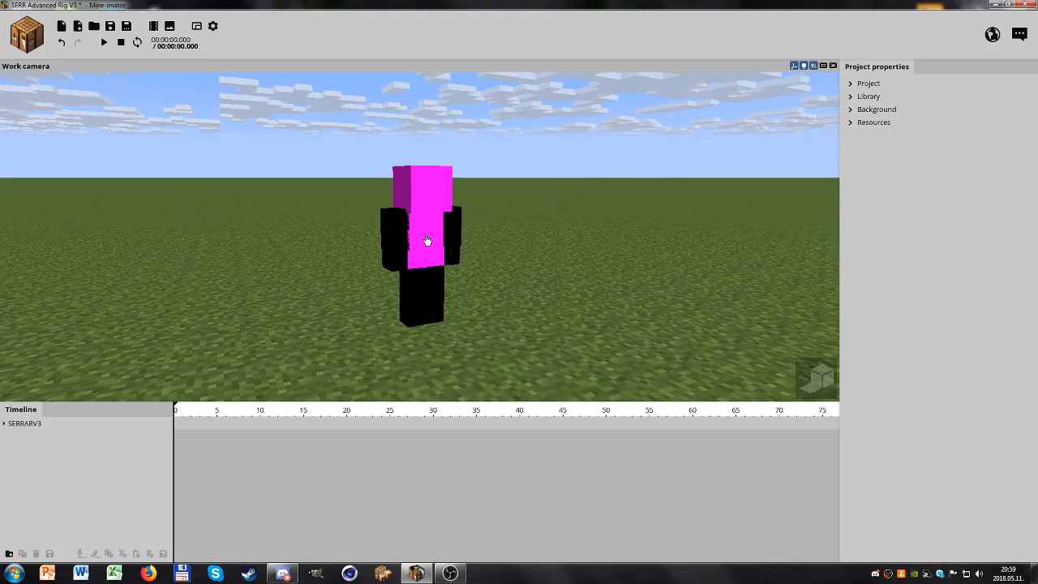
Step: Assign the "Default texture" image file as the texture of the SERRARV3 model in the project library
{"action": "left_click", "coordinate": [866, 97]}
{"action": "left_click", "coordinate": [871, 226]}
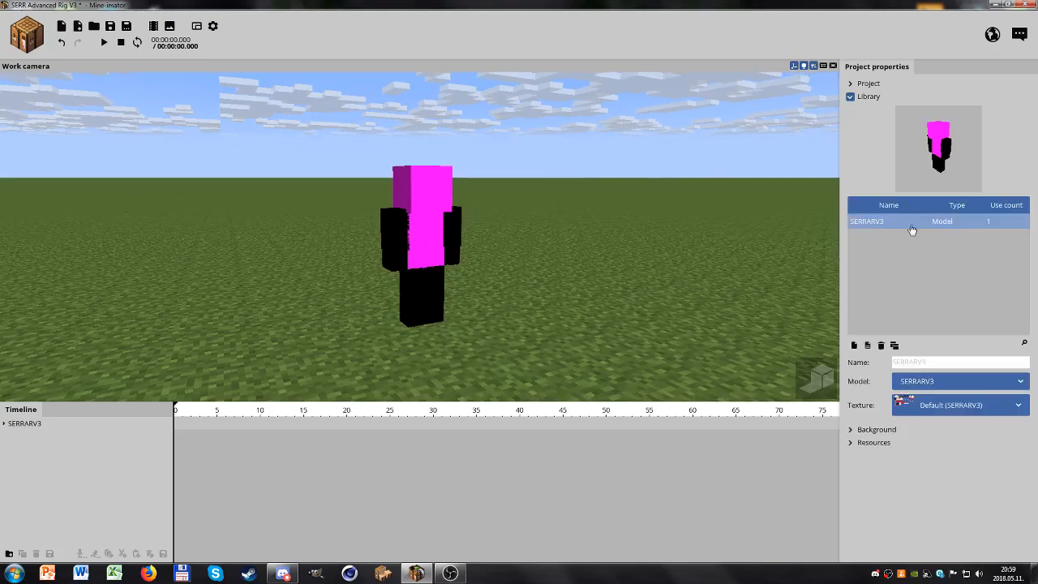
{"action": "left_click", "coordinate": [939, 406]}
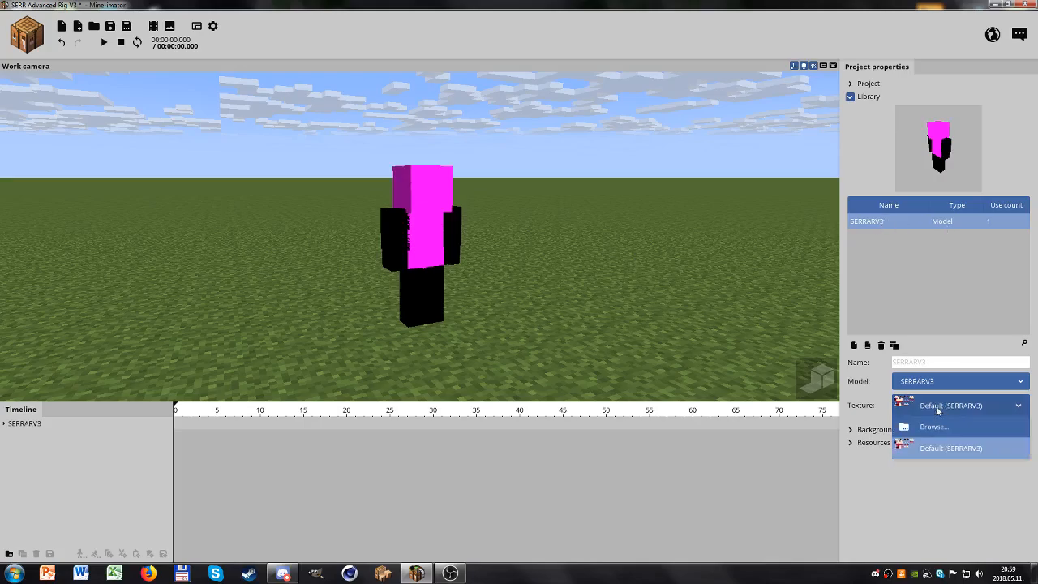
{"action": "left_click", "coordinate": [933, 427]}
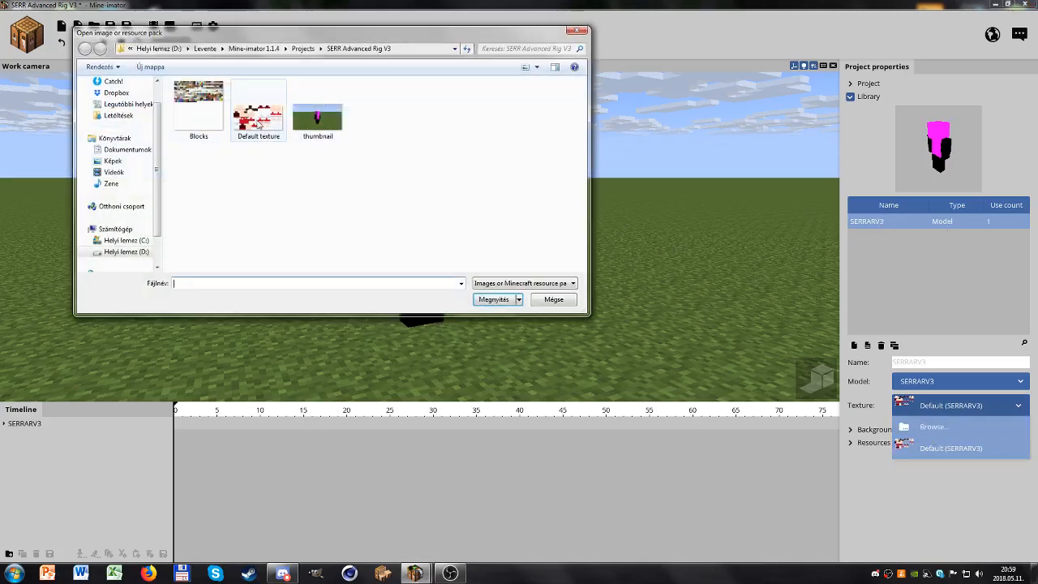
{"action": "double_click", "coordinate": [260, 117]}
{"action": "left_click_drag", "start_coordinate": [514, 244], "coordinate": [519, 243]}
{"action": "left_click", "coordinate": [866, 97]}
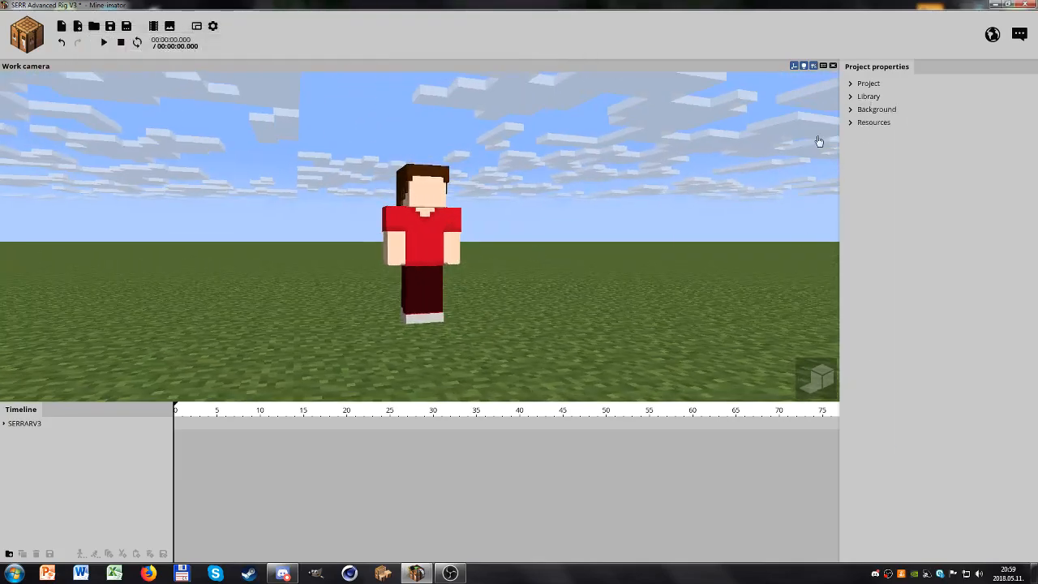
Step: Rotate the rig's Right Arm sideways, raising it away from the body
{"action": "scroll", "coordinate": [486, 273], "scroll_direction": "up", "scroll_amount": 5}
{"action": "left_click_drag", "start_coordinate": [393, 195], "coordinate": [369, 224]}
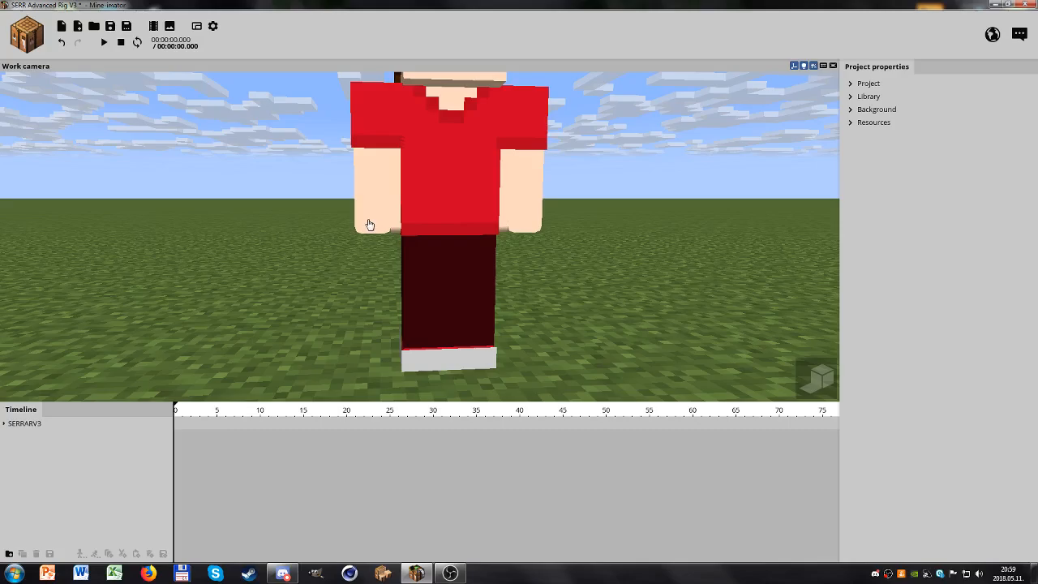
{"action": "left_click", "coordinate": [356, 104]}
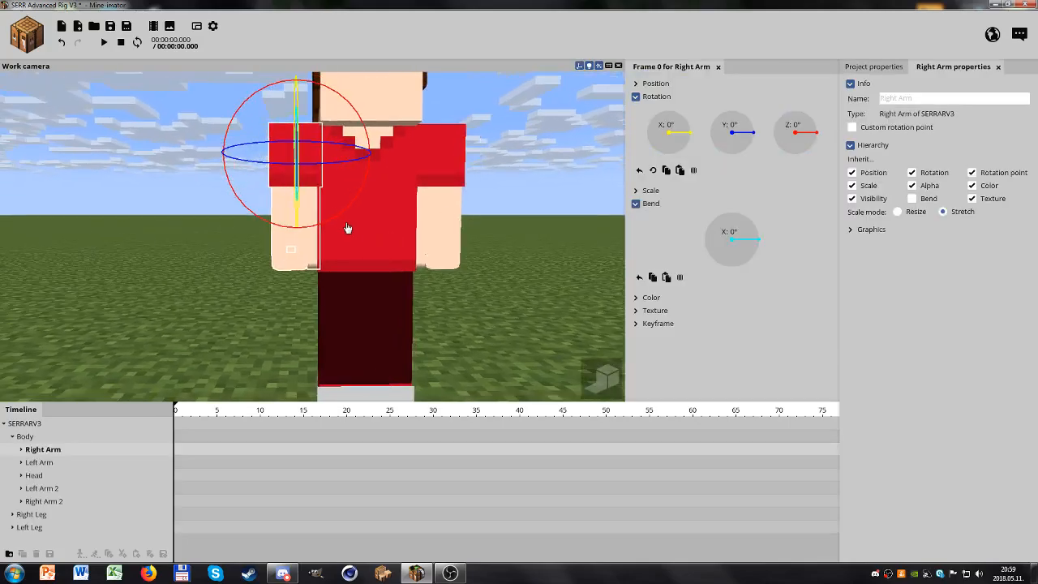
{"action": "left_click_drag", "start_coordinate": [330, 223], "coordinate": [247, 207]}
{"action": "left_click", "coordinate": [240, 303]}
{"action": "mouse_move", "coordinate": [241, 303]}
{"action": "left_mouse_down"}
{"action": "mouse_move", "coordinate": [284, 300]}
{"action": "mouse_move", "coordinate": [259, 301]}
{"action": "left_mouse_up"}
Step: Rotate Right Arm 2 slightly outward so it separates from both the body and the raised arm
{"action": "left_click", "coordinate": [411, 188]}
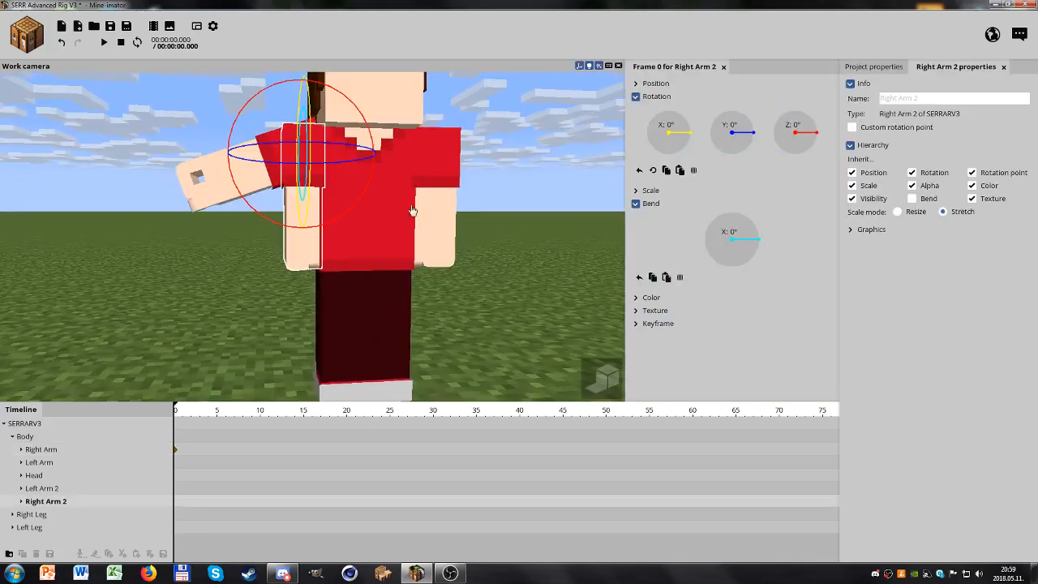
{"action": "left_click_drag", "start_coordinate": [351, 217], "coordinate": [325, 227]}
{"action": "left_click", "coordinate": [505, 245]}
{"action": "left_click_drag", "start_coordinate": [504, 246], "coordinate": [591, 192]}
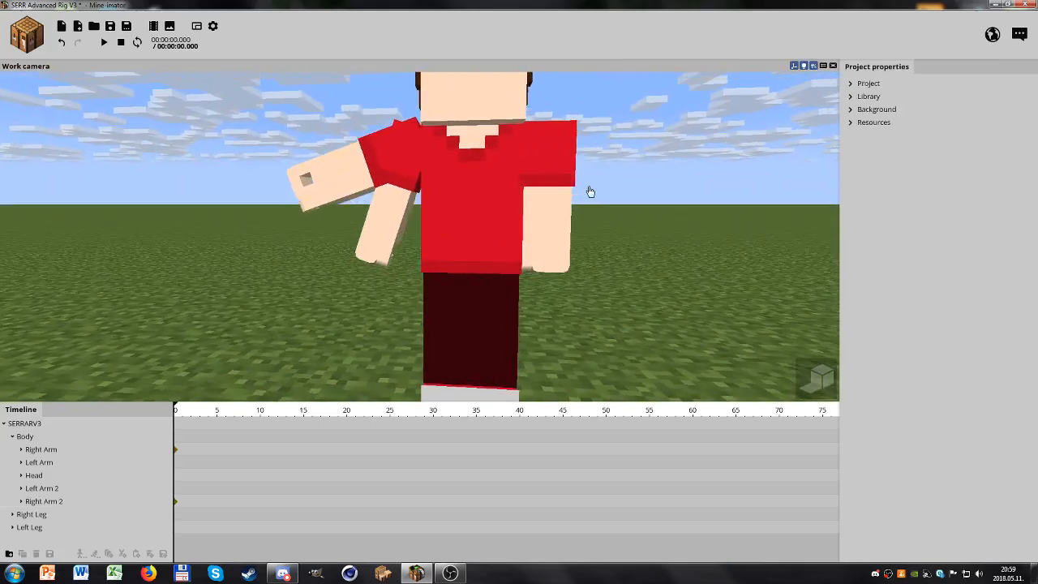
Step: Rotate the Left Arm outward to about 27.29° on Z
{"action": "left_click", "coordinate": [572, 153]}
{"action": "left_click_drag", "start_coordinate": [518, 202], "coordinate": [544, 170]}
{"action": "left_click", "coordinate": [584, 218]}
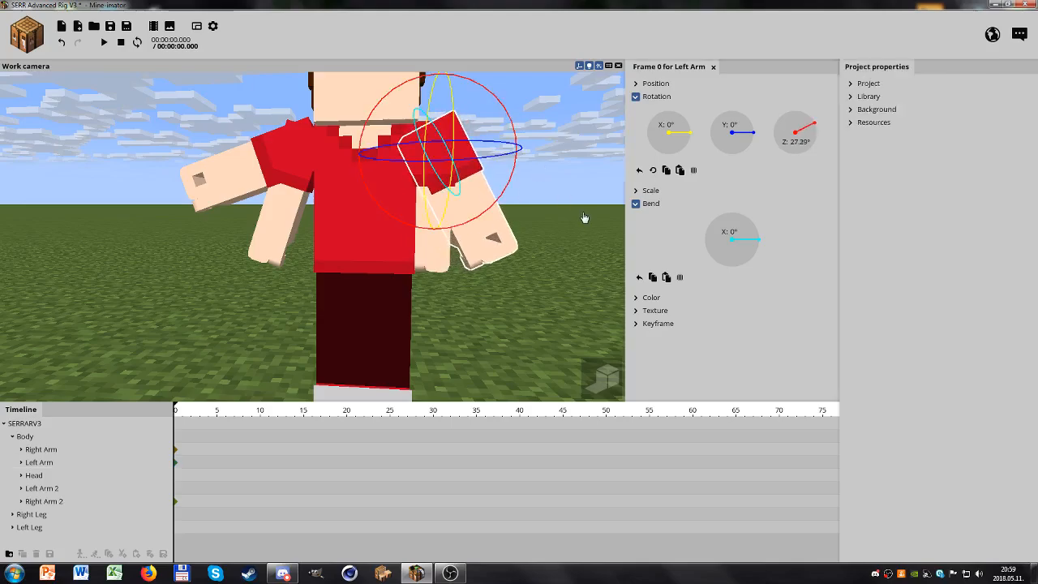
Step: Select Left Arm 2 and Right Arm 2 together, clear their rotation, and turn off their visibility
{"action": "left_click", "coordinate": [535, 208]}
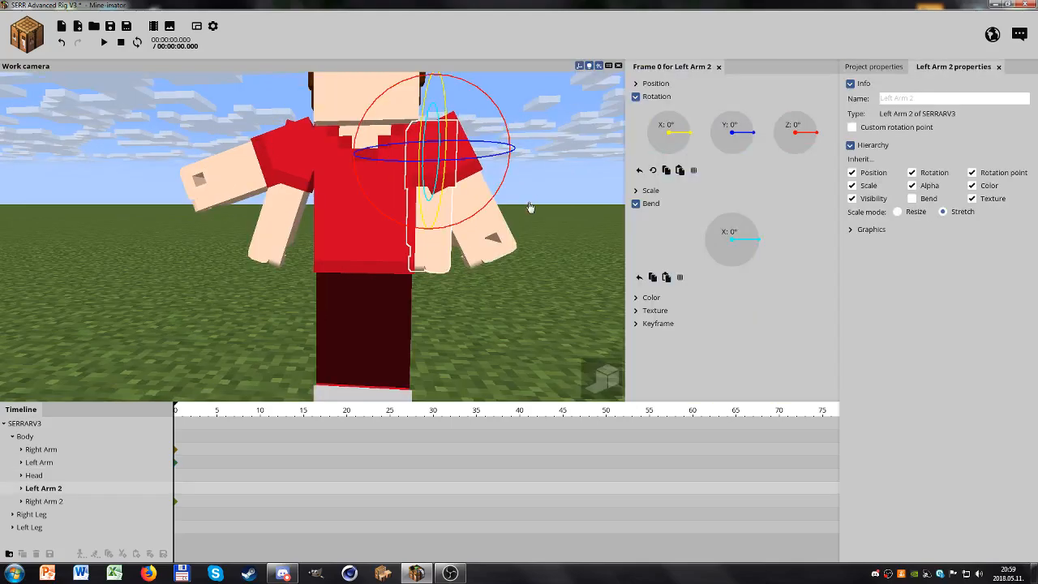
{"action": "left_click", "coordinate": [297, 210]}
{"action": "left_click_drag", "start_coordinate": [483, 315], "coordinate": [580, 277]}
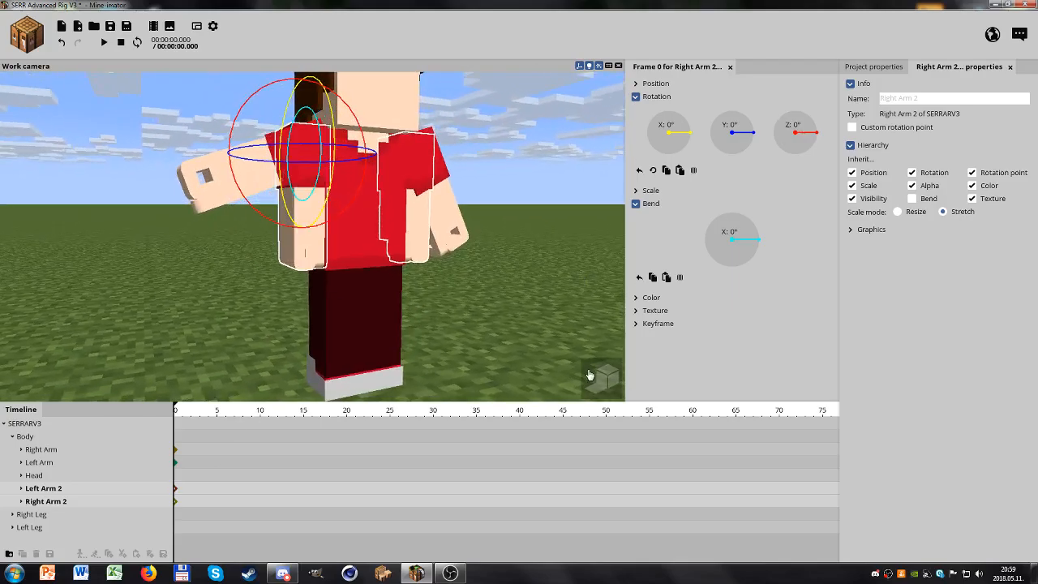
{"action": "left_click", "coordinate": [653, 325]}
{"action": "left_click", "coordinate": [643, 362]}
{"action": "left_click", "coordinate": [524, 328]}
Step: Select Right Arm and Left Arm together and reset their Z rotation to 0°
{"action": "left_click_drag", "start_coordinate": [584, 320], "coordinate": [526, 301]}
{"action": "left_click", "coordinate": [416, 175]}
{"action": "left_click", "coordinate": [422, 171], "text": "shift"}
{"action": "right_click", "coordinate": [793, 142]}
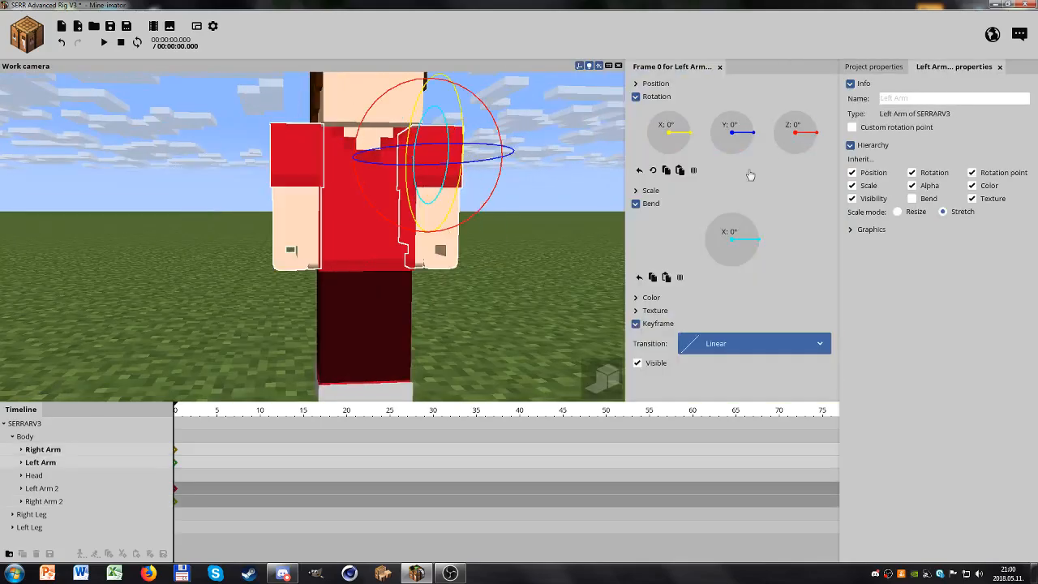
{"action": "left_click", "coordinate": [597, 271]}
{"action": "scroll", "coordinate": [592, 290], "scroll_direction": "down", "scroll_amount": 2}
{"action": "left_click_drag", "start_coordinate": [597, 271], "coordinate": [613, 312]}
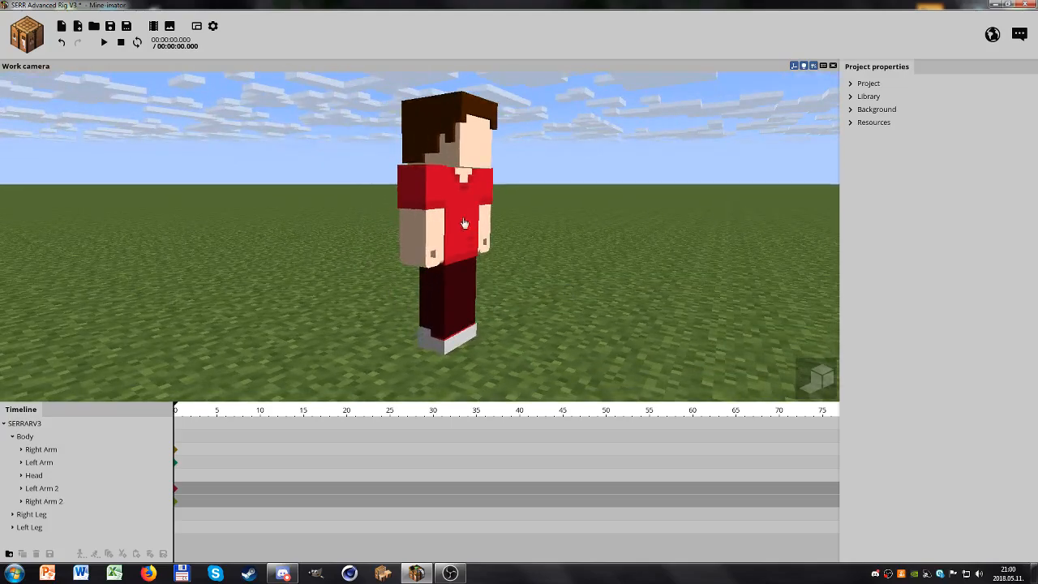
Step: Pose the Right Arm with about 10.99° X and -16.17° Z rotation, and bend its elbow to about 29.95°
{"action": "left_click", "coordinate": [465, 224]}
{"action": "scroll", "coordinate": [422, 195], "scroll_direction": "up", "scroll_amount": 5}
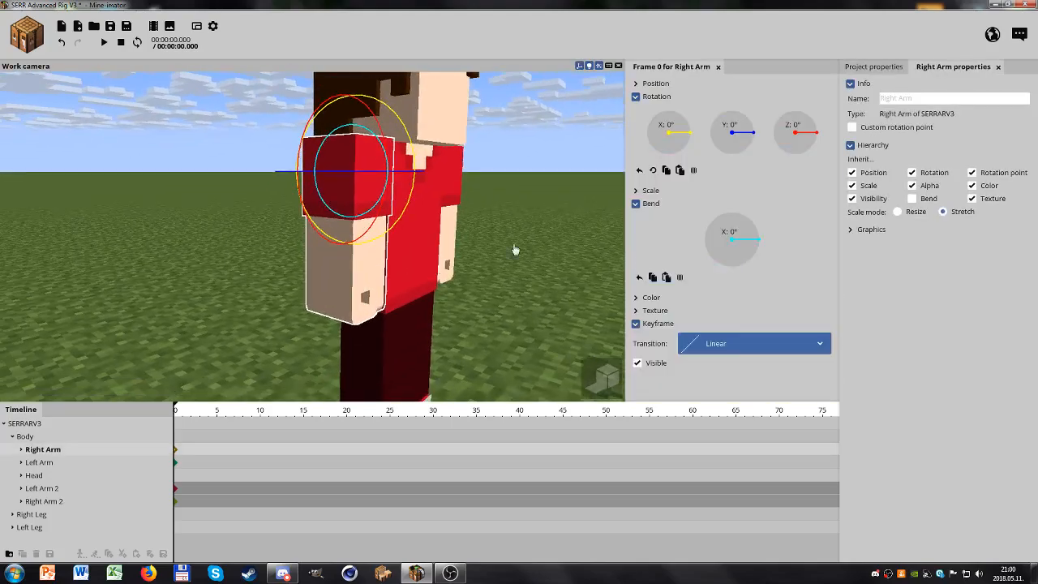
{"action": "left_click_drag", "start_coordinate": [473, 240], "coordinate": [411, 236]}
{"action": "left_click_drag", "start_coordinate": [439, 180], "coordinate": [368, 242]}
{"action": "left_click_drag", "start_coordinate": [513, 240], "coordinate": [381, 238]}
{"action": "left_click_drag", "start_coordinate": [456, 254], "coordinate": [544, 254]}
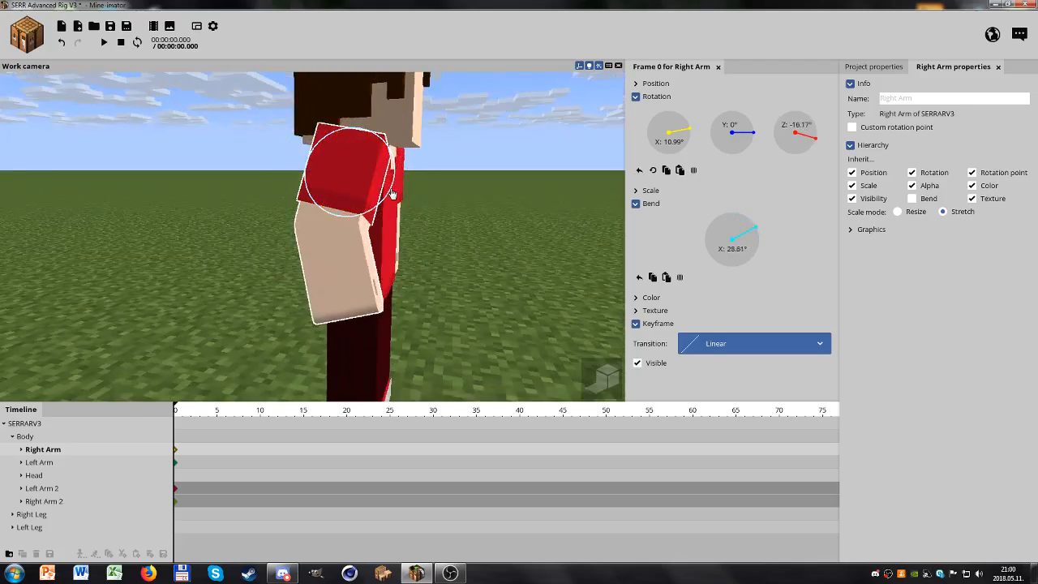
{"action": "left_click", "coordinate": [479, 227]}
{"action": "left_click_drag", "start_coordinate": [478, 227], "coordinate": [412, 211]}
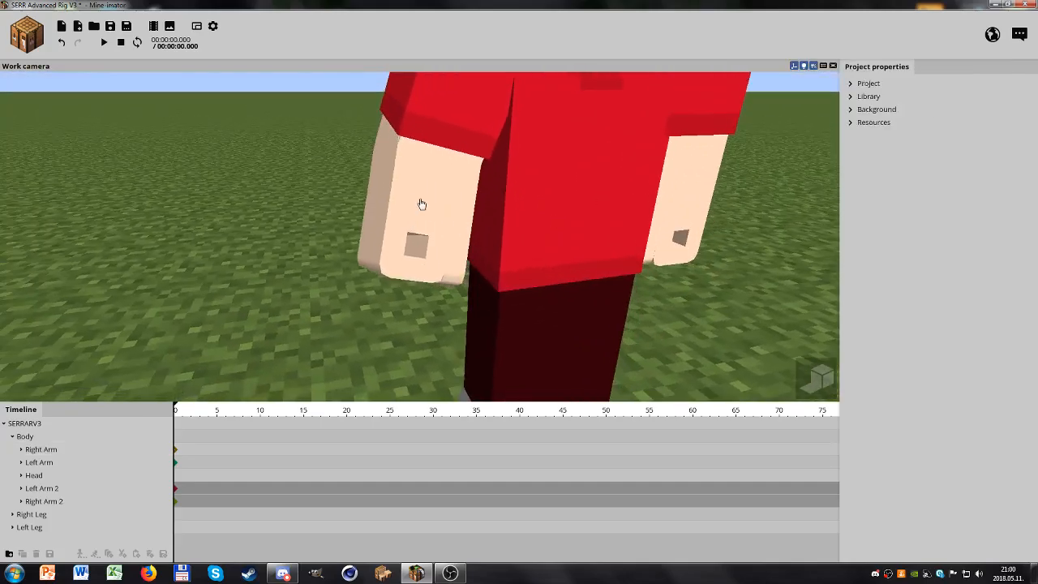
Step: Try bending the Right Wrist to about -15.57° on X and -11.78° on Z, and reset both bends
{"action": "left_click", "coordinate": [421, 204]}
{"action": "left_click_drag", "start_coordinate": [456, 248], "coordinate": [425, 245]}
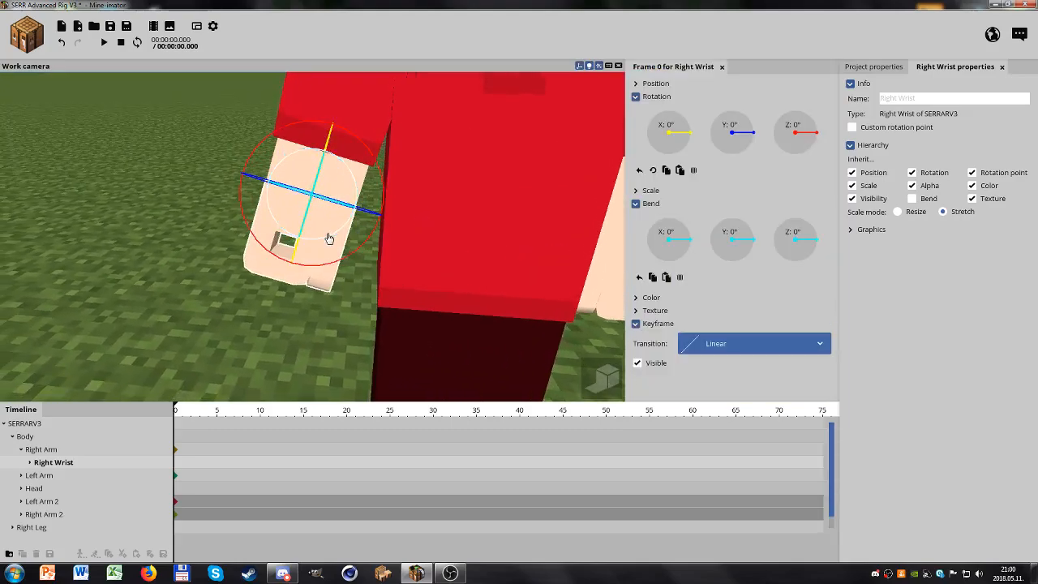
{"action": "left_click_drag", "start_coordinate": [424, 246], "coordinate": [519, 211]}
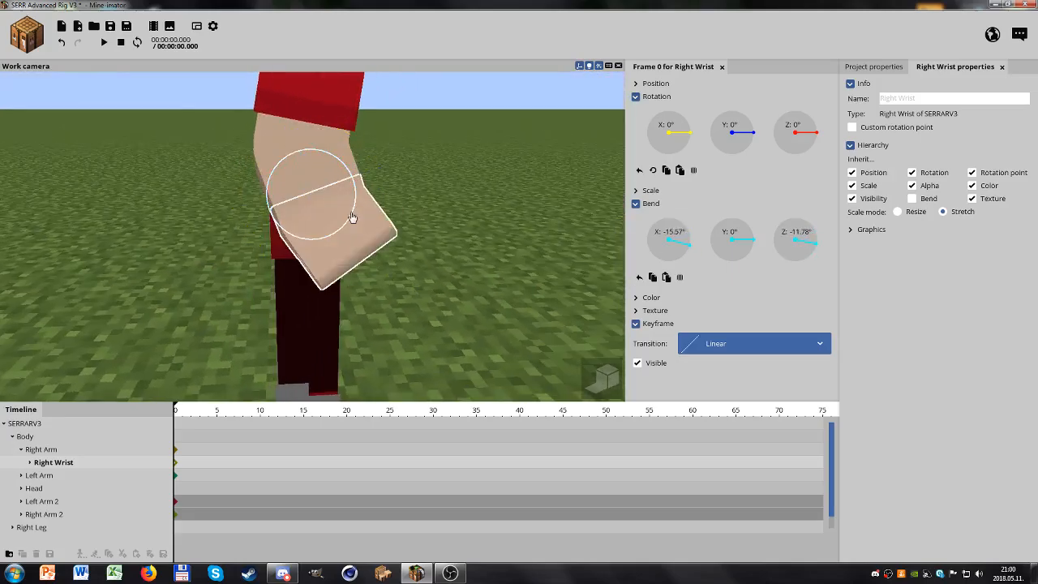
{"action": "left_click_drag", "start_coordinate": [455, 230], "coordinate": [363, 202]}
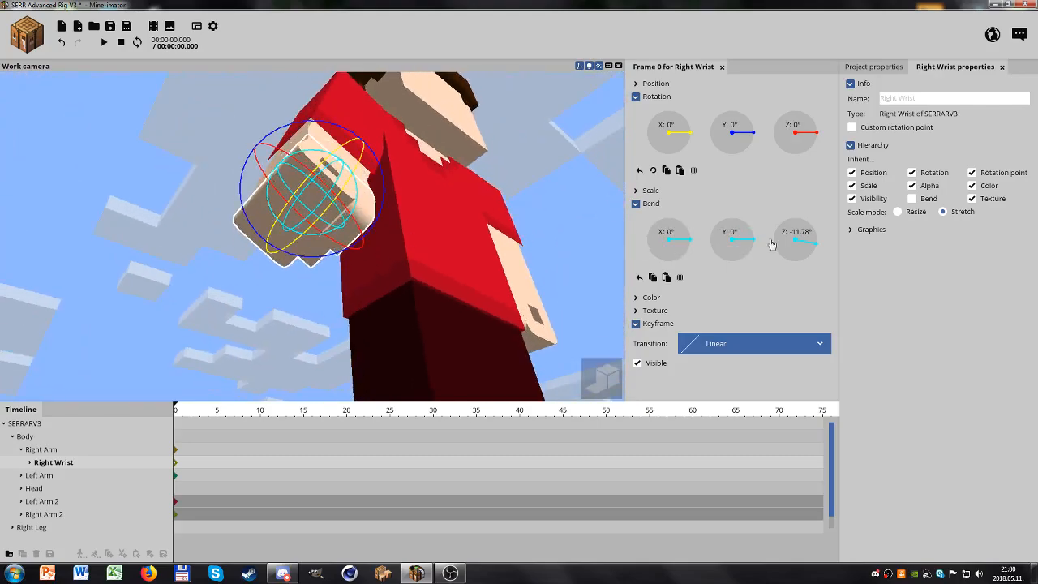
{"action": "left_click_drag", "start_coordinate": [557, 233], "coordinate": [562, 290]}
{"action": "left_click", "coordinate": [637, 96]}
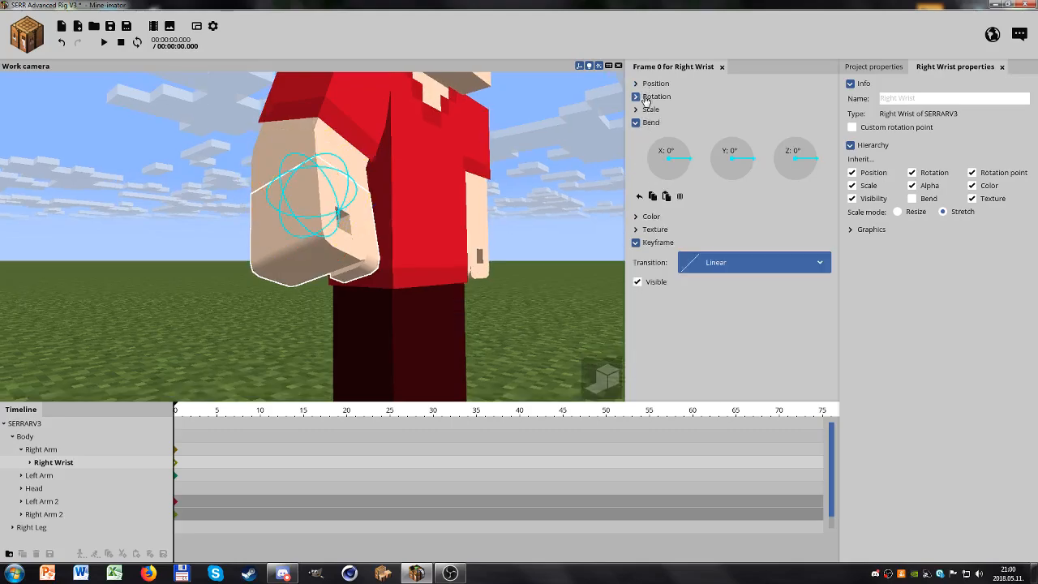
{"action": "left_click_drag", "start_coordinate": [521, 246], "coordinate": [574, 248]}
{"action": "left_click_drag", "start_coordinate": [410, 239], "coordinate": [448, 311]}
{"action": "left_click_drag", "start_coordinate": [452, 240], "coordinate": [321, 198]}
{"action": "left_click_drag", "start_coordinate": [544, 281], "coordinate": [474, 294]}
Step: Open out the Right Index Finger by bending its base joint to about 19.86° on Z
{"action": "scroll", "coordinate": [544, 281], "scroll_direction": "down", "scroll_amount": 3}
{"action": "scroll", "coordinate": [514, 280], "scroll_direction": "up", "scroll_amount": 3}
{"action": "left_click", "coordinate": [348, 300]}
{"action": "left_click", "coordinate": [424, 190]}
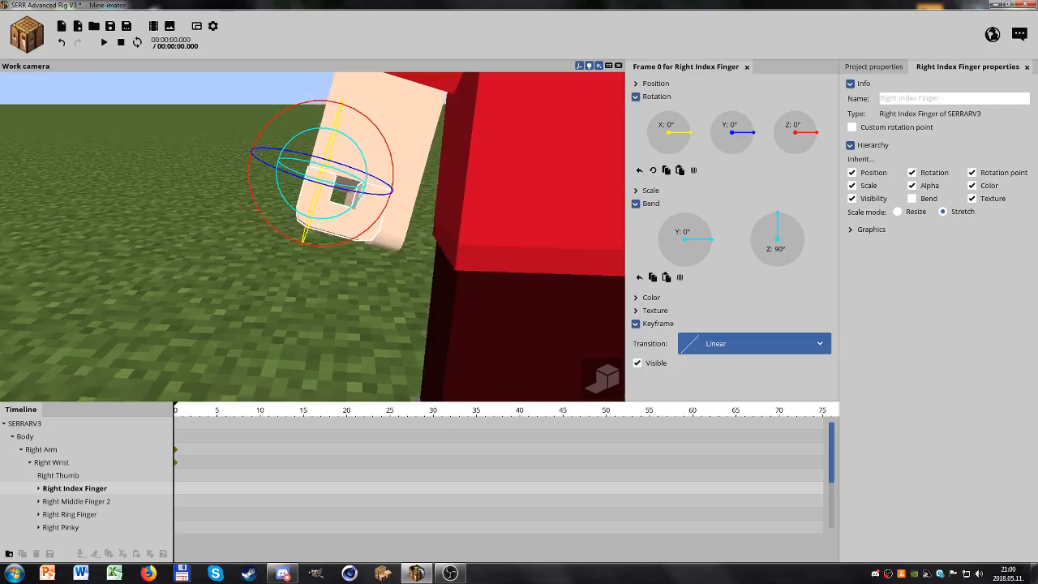
{"action": "scroll", "coordinate": [319, 203], "scroll_direction": "up", "scroll_amount": 3}
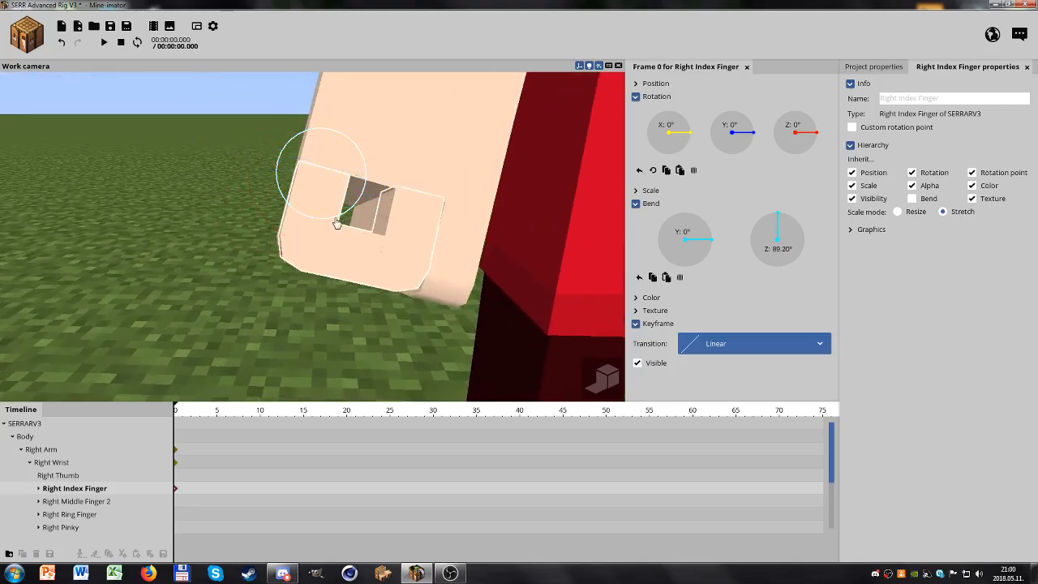
{"action": "left_click_drag", "start_coordinate": [337, 224], "coordinate": [284, 228]}
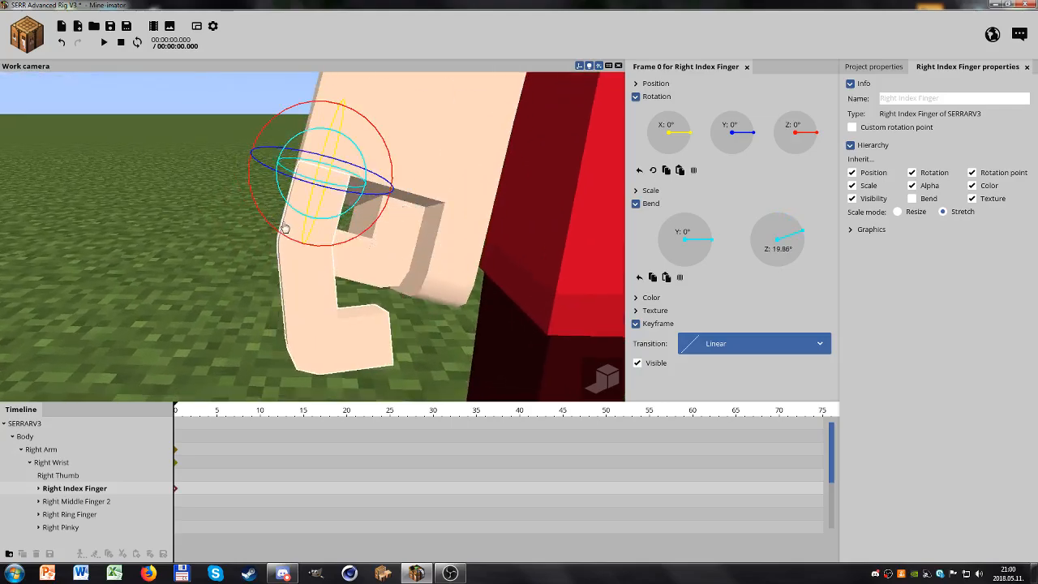
Step: Include Right Index Finger 2 in the selection and straighten the index finger with a Z bend of 0°
{"action": "left_click", "coordinate": [377, 349], "text": "shift"}
{"action": "left_click_drag", "start_coordinate": [338, 354], "coordinate": [321, 374]}
{"action": "left_click_drag", "start_coordinate": [755, 250], "coordinate": [773, 246]}
{"action": "mouse_move", "coordinate": [432, 351]}
{"action": "left_mouse_down"}
{"action": "mouse_move", "coordinate": [422, 362]}
{"action": "mouse_move", "coordinate": [432, 337]}
{"action": "left_mouse_up"}
{"action": "left_click_drag", "start_coordinate": [778, 228], "coordinate": [796, 246]}
{"action": "left_click", "coordinate": [782, 251]}
{"action": "type", "text": "0"}
{"action": "left_click_drag", "start_coordinate": [435, 354], "coordinate": [422, 328]}
{"action": "left_click_drag", "start_coordinate": [480, 364], "coordinate": [477, 370]}
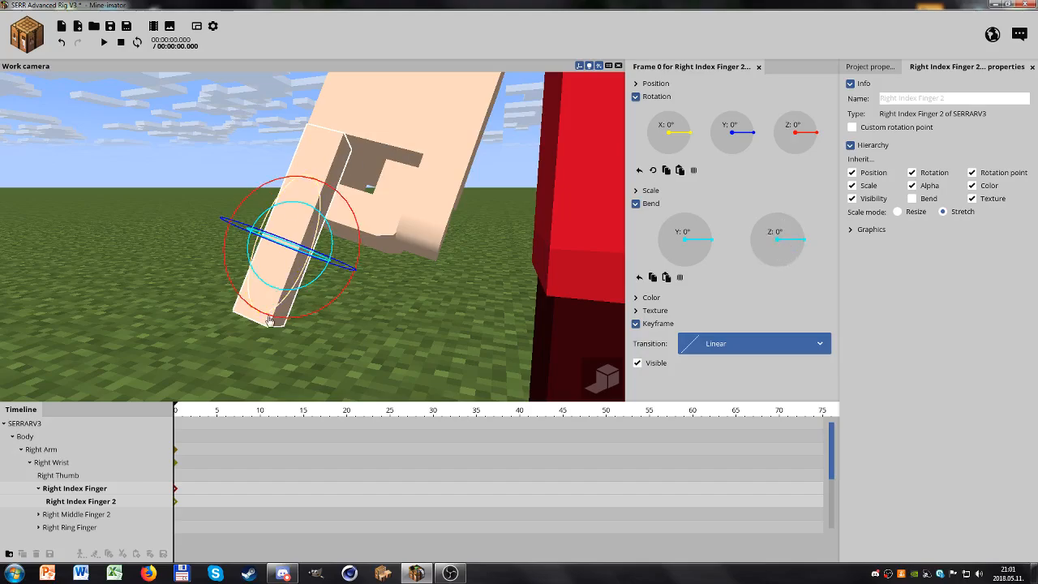
Step: Reset the Z bend of both right index finger joints so the finger curls back into the hand
{"action": "left_click", "coordinate": [778, 257]}
{"action": "left_click_drag", "start_coordinate": [362, 339], "coordinate": [438, 347]}
{"action": "left_click", "coordinate": [362, 339]}
Step: Reset the Right Arm's X and Z rotation and its X bend to 0°
{"action": "scroll", "coordinate": [362, 339], "scroll_direction": "down", "scroll_amount": 5}
{"action": "left_click", "coordinate": [494, 127]}
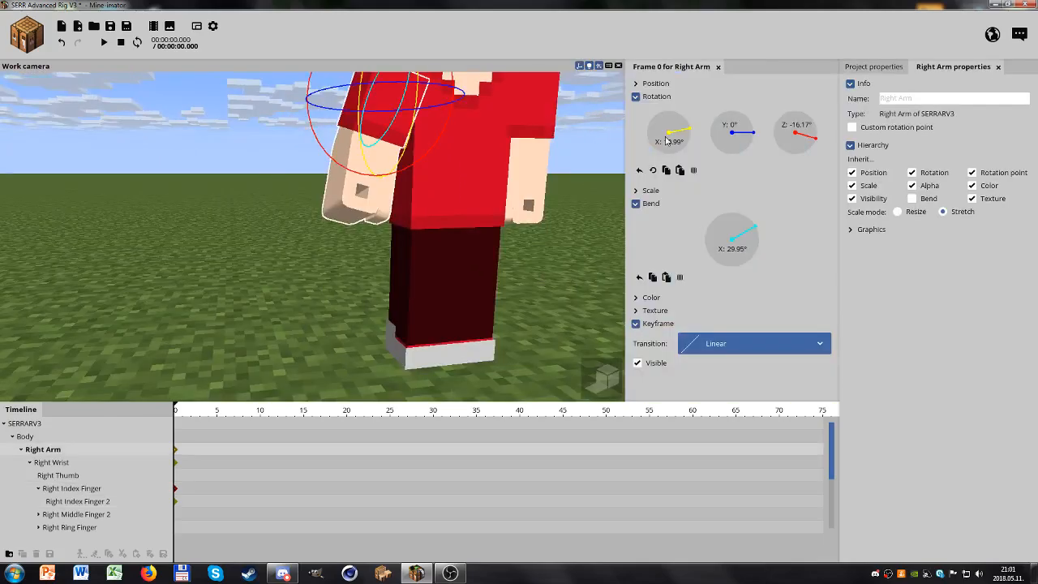
{"action": "right_click", "coordinate": [785, 138]}
{"action": "right_click", "coordinate": [673, 148]}
{"action": "right_click", "coordinate": [727, 245]}
{"action": "left_click", "coordinate": [546, 305]}
{"action": "mouse_move", "coordinate": [605, 304]}
{"action": "left_mouse_down"}
{"action": "mouse_move", "coordinate": [564, 285]}
{"action": "mouse_move", "coordinate": [621, 301]}
{"action": "mouse_move", "coordinate": [584, 303]}
{"action": "mouse_move", "coordinate": [612, 294]}
{"action": "mouse_move", "coordinate": [589, 308]}
{"action": "mouse_move", "coordinate": [596, 292]}
{"action": "mouse_move", "coordinate": [632, 297]}
{"action": "mouse_move", "coordinate": [605, 308]}
{"action": "mouse_move", "coordinate": [608, 298]}
{"action": "mouse_move", "coordinate": [586, 299]}
{"action": "left_mouse_up"}
{"action": "scroll", "coordinate": [584, 303], "scroll_direction": "down", "scroll_amount": 2}
{"action": "scroll", "coordinate": [589, 308], "scroll_direction": "down", "scroll_amount": 2}
{"action": "scroll", "coordinate": [596, 292], "scroll_direction": "up", "scroll_amount": 4}
{"action": "scroll", "coordinate": [605, 308], "scroll_direction": "down", "scroll_amount": 1}
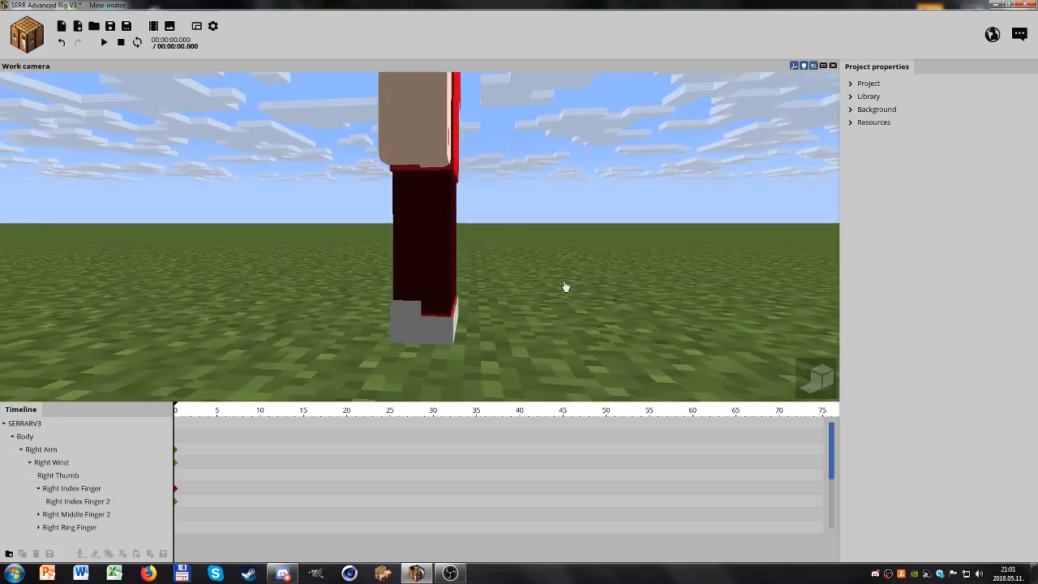
Step: Bend the Right Leg forward at the hip to about -86.81° on X
{"action": "left_click", "coordinate": [428, 207]}
{"action": "left_click_drag", "start_coordinate": [352, 236], "coordinate": [378, 225]}
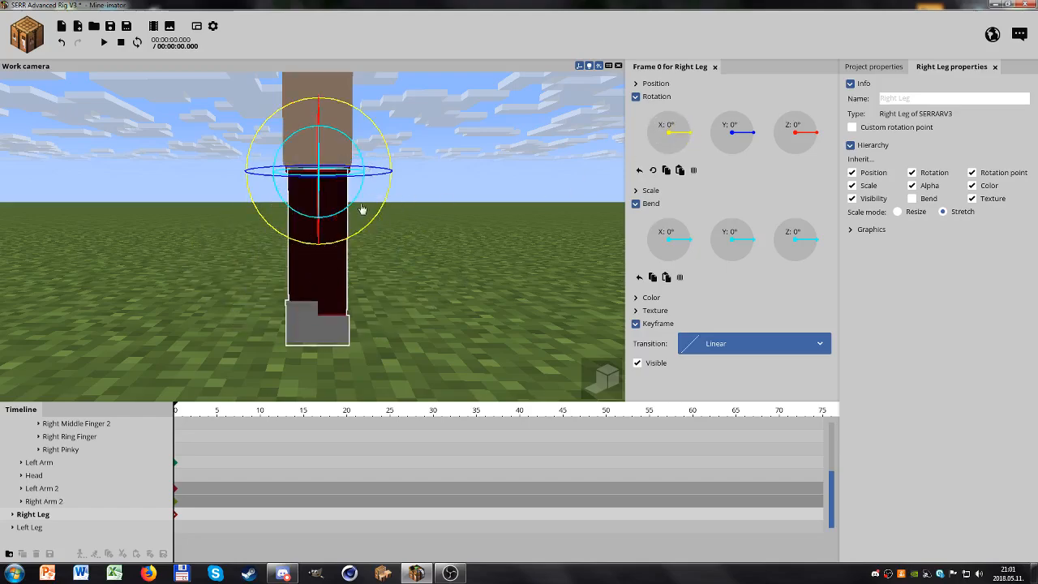
{"action": "left_click_drag", "start_coordinate": [363, 200], "coordinate": [381, 146]}
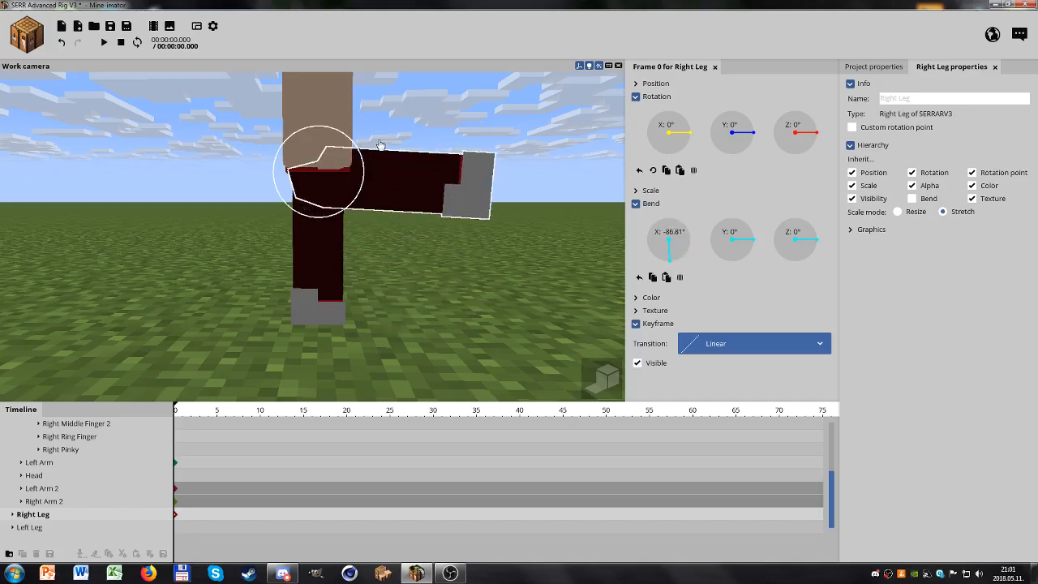
{"action": "left_click", "coordinate": [471, 116]}
{"action": "left_click_drag", "start_coordinate": [471, 116], "coordinate": [422, 126]}
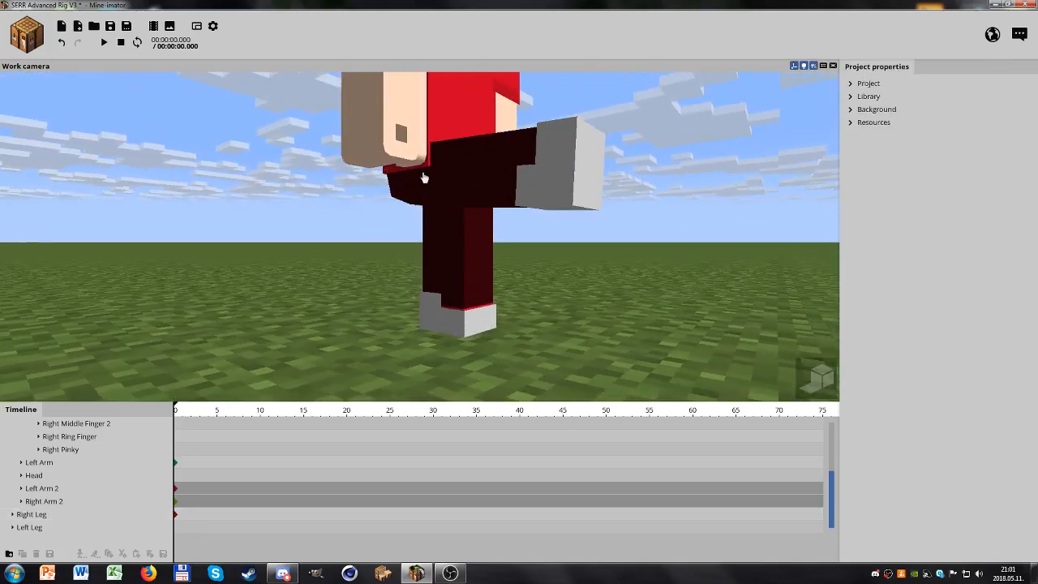
Step: Reset the Right Leg's X bend and clear its Z bend
{"action": "left_click", "coordinate": [404, 189]}
{"action": "right_click", "coordinate": [671, 240]}
{"action": "left_click_drag", "start_coordinate": [540, 255], "coordinate": [305, 223]}
{"action": "left_click", "coordinate": [528, 217]}
{"action": "left_click_drag", "start_coordinate": [528, 219], "coordinate": [506, 229]}
{"action": "left_click", "coordinate": [439, 188]}
{"action": "right_click", "coordinate": [791, 232]}
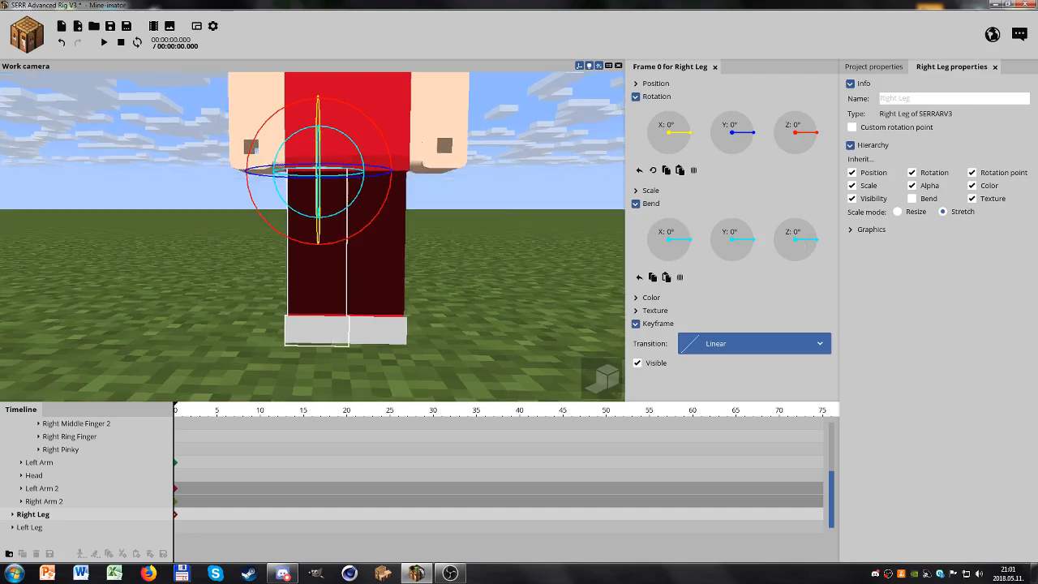
Step: Rotate the whole Right Leg outward to about -58.92° on Z, and reset that rotation
{"action": "left_click_drag", "start_coordinate": [359, 240], "coordinate": [288, 247]}
{"action": "left_click", "coordinate": [535, 248]}
{"action": "left_click", "coordinate": [425, 193]}
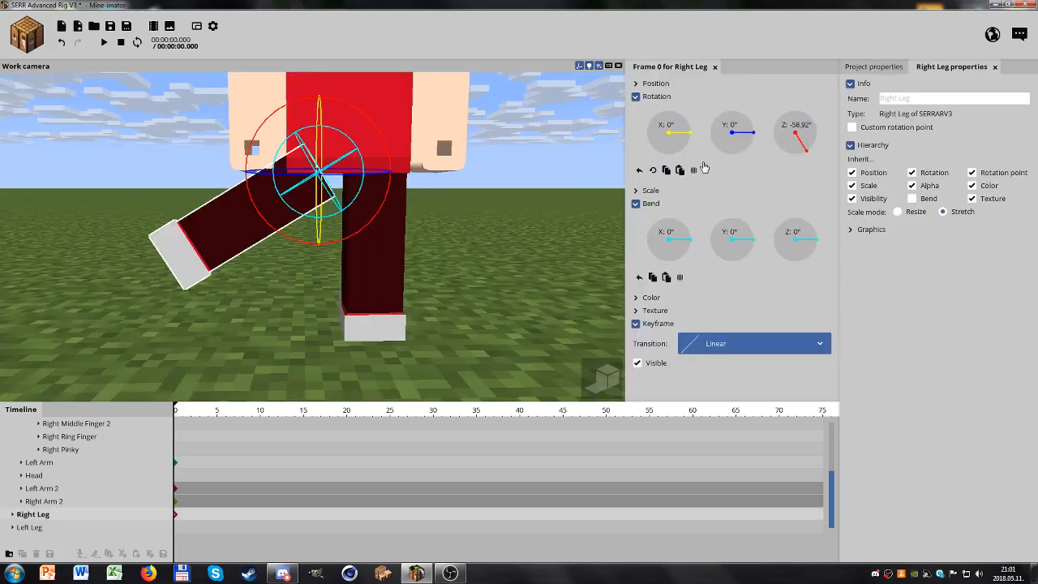
{"action": "right_click", "coordinate": [805, 143]}
{"action": "left_click", "coordinate": [532, 278]}
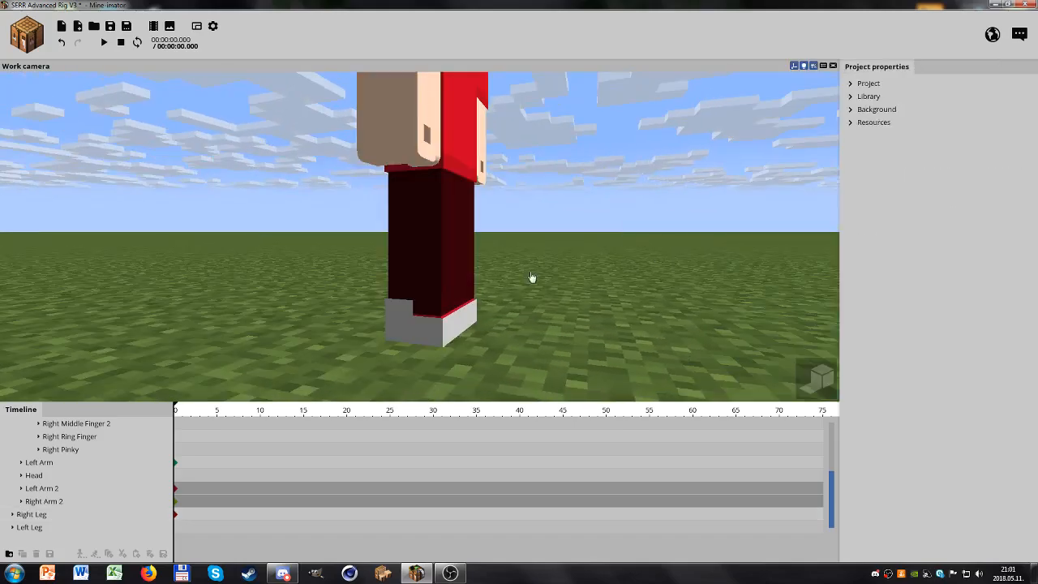
Step: Bend the Right Knee backward to about 71.75° on X
{"action": "left_click", "coordinate": [431, 274]}
{"action": "left_click_drag", "start_coordinate": [496, 275], "coordinate": [332, 246]}
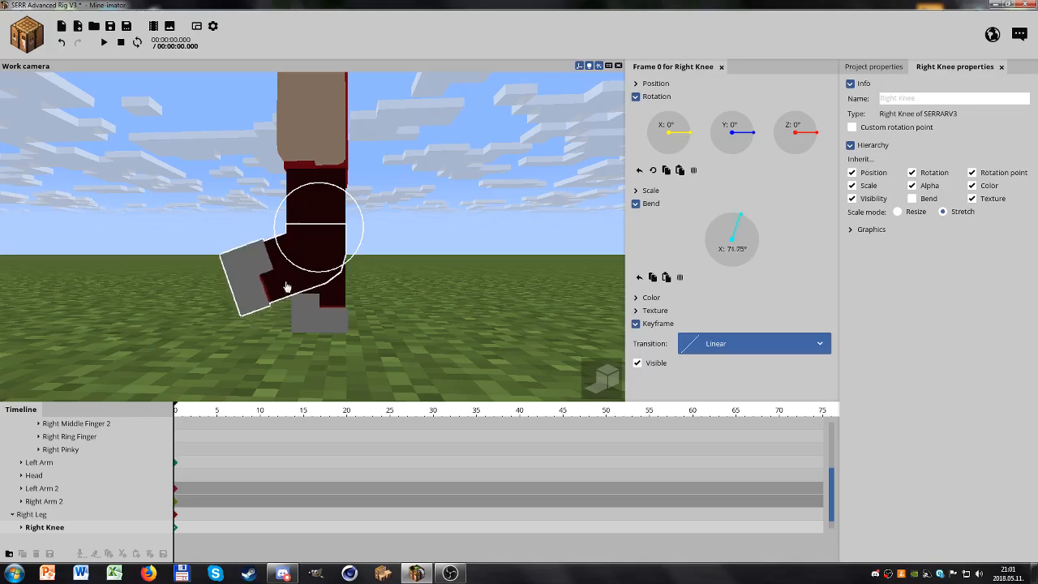
{"action": "left_click", "coordinate": [505, 260]}
{"action": "left_click_drag", "start_coordinate": [506, 259], "coordinate": [478, 284]}
Step: Bend the Right Leg forward at the hip to about -56.04° on X
{"action": "left_click", "coordinate": [417, 224]}
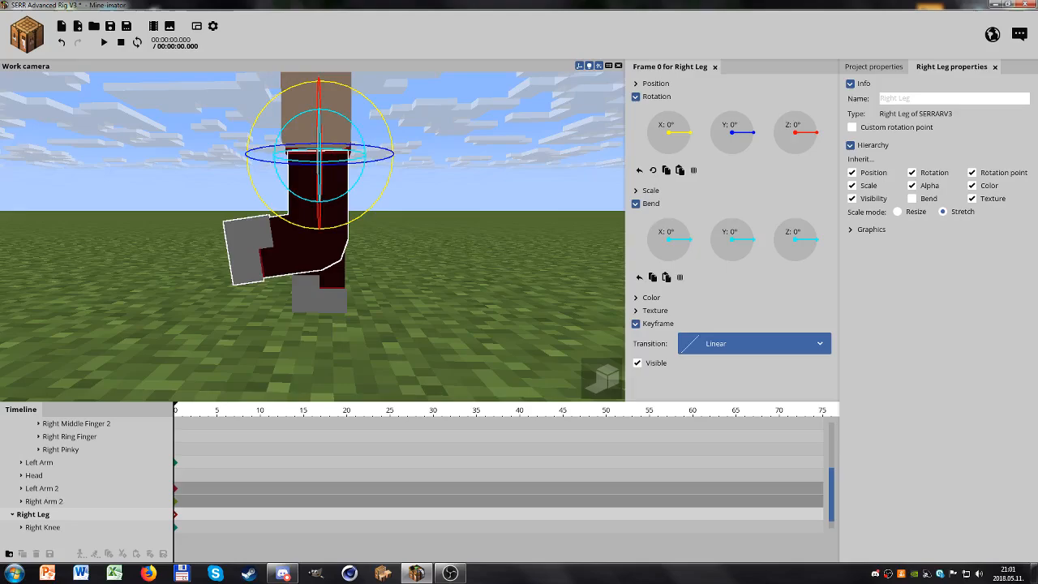
{"action": "left_click", "coordinate": [447, 166]}
{"action": "left_click_drag", "start_coordinate": [447, 166], "coordinate": [487, 217]}
Step: Bend the Right Foot to about -47.24° on X
{"action": "left_click", "coordinate": [443, 233]}
{"action": "scroll", "coordinate": [476, 252], "scroll_direction": "up", "scroll_amount": 1}
{"action": "left_click_drag", "start_coordinate": [475, 252], "coordinate": [472, 244]}
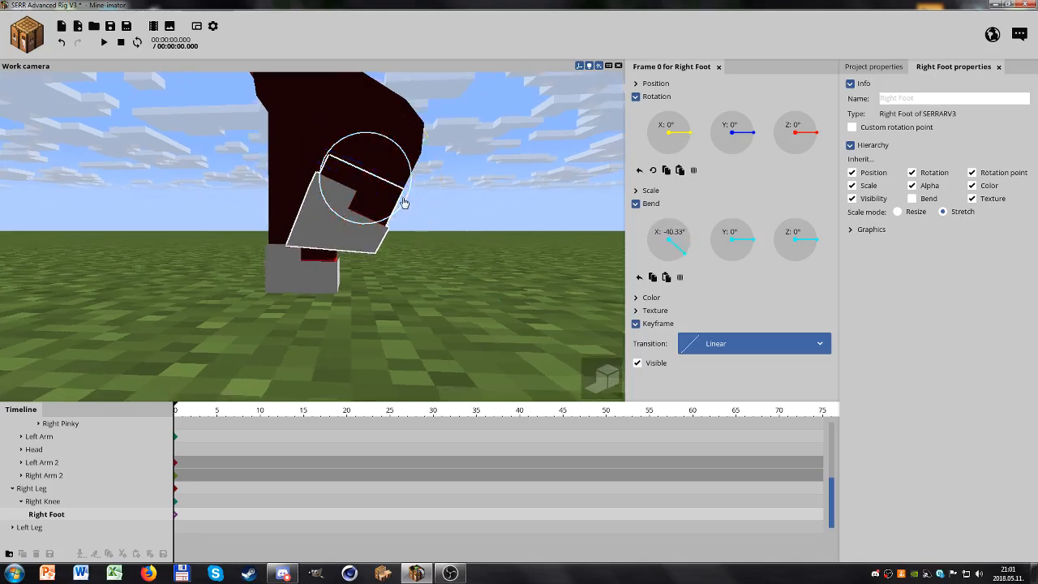
{"action": "left_click", "coordinate": [477, 218]}
{"action": "mouse_move", "coordinate": [478, 218]}
{"action": "left_mouse_down"}
{"action": "mouse_move", "coordinate": [511, 212]}
{"action": "mouse_move", "coordinate": [459, 182]}
{"action": "mouse_move", "coordinate": [442, 146]}
{"action": "mouse_move", "coordinate": [467, 143]}
{"action": "mouse_move", "coordinate": [464, 206]}
{"action": "left_mouse_up"}
{"action": "left_click", "coordinate": [464, 206]}
Step: Bend the Right Foot sideways to about 6.68° on Z
{"action": "left_click", "coordinate": [556, 230]}
{"action": "left_click_drag", "start_coordinate": [556, 229], "coordinate": [400, 182]}
{"action": "left_click", "coordinate": [399, 181]}
{"action": "left_click", "coordinate": [438, 219]}
{"action": "left_click_drag", "start_coordinate": [450, 220], "coordinate": [375, 168]}
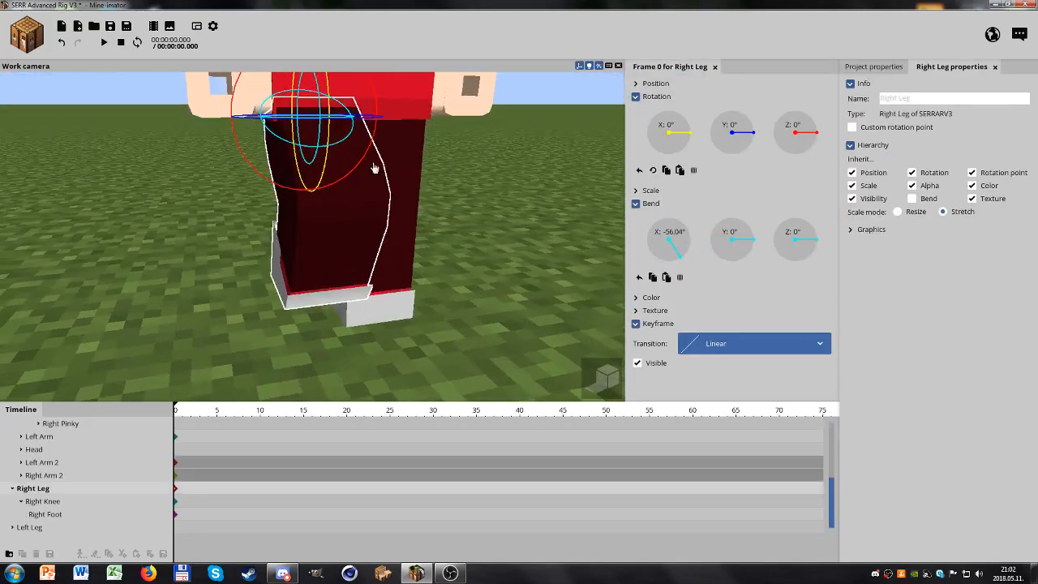
{"action": "left_click", "coordinate": [477, 168]}
{"action": "left_click_drag", "start_coordinate": [476, 168], "coordinate": [446, 251]}
{"action": "left_click", "coordinate": [401, 219]}
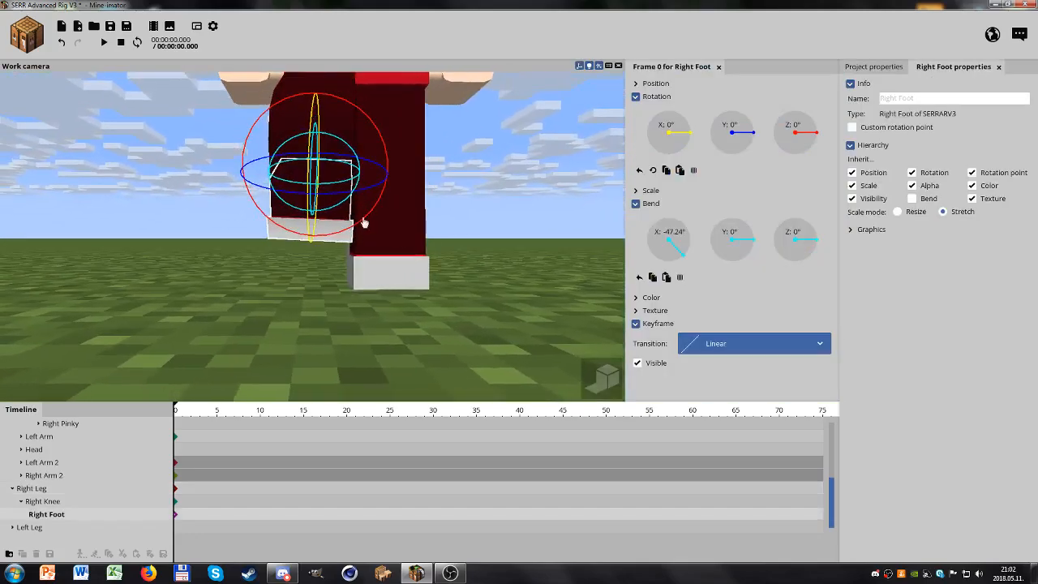
{"action": "left_click", "coordinate": [514, 222]}
{"action": "left_click_drag", "start_coordinate": [514, 222], "coordinate": [438, 218]}
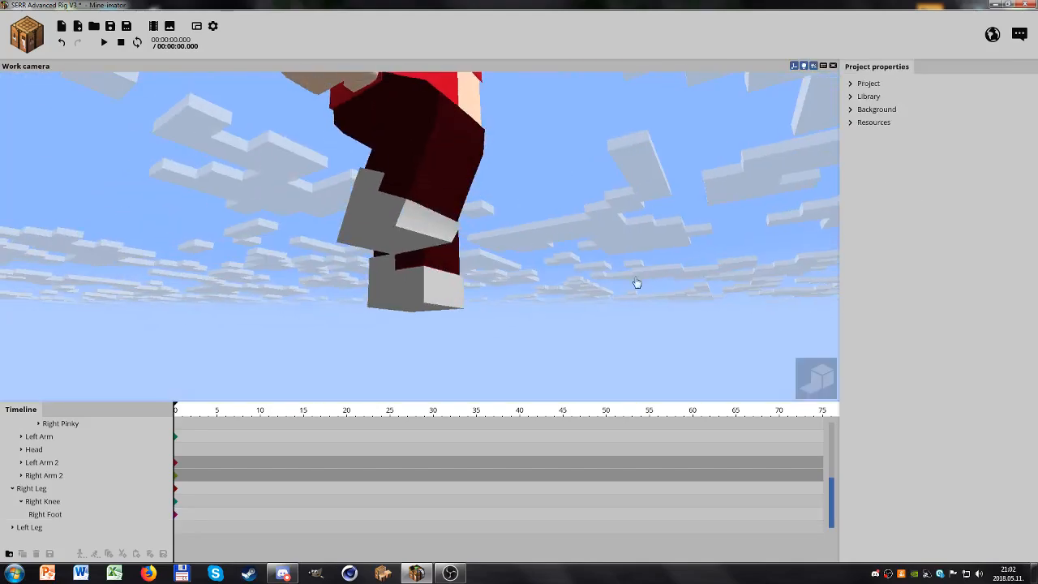
Step: Select the Right Leg, Right Knee and Right Foot together and reset their bends
{"action": "left_click", "coordinate": [827, 390]}
{"action": "left_click_drag", "start_coordinate": [696, 323], "coordinate": [656, 308]}
{"action": "left_click", "coordinate": [821, 375]}
{"action": "left_click_drag", "start_coordinate": [542, 188], "coordinate": [575, 200]}
{"action": "scroll", "coordinate": [623, 245], "scroll_direction": "down", "scroll_amount": 2}
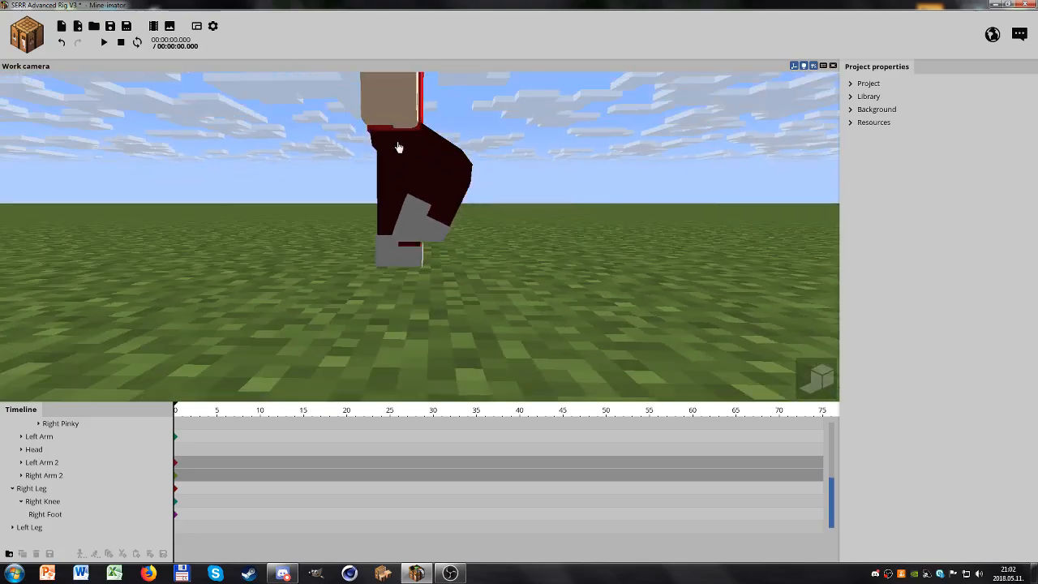
{"action": "left_click", "coordinate": [398, 150]}
{"action": "left_click", "coordinate": [335, 212]}
{"action": "left_click", "coordinate": [326, 224]}
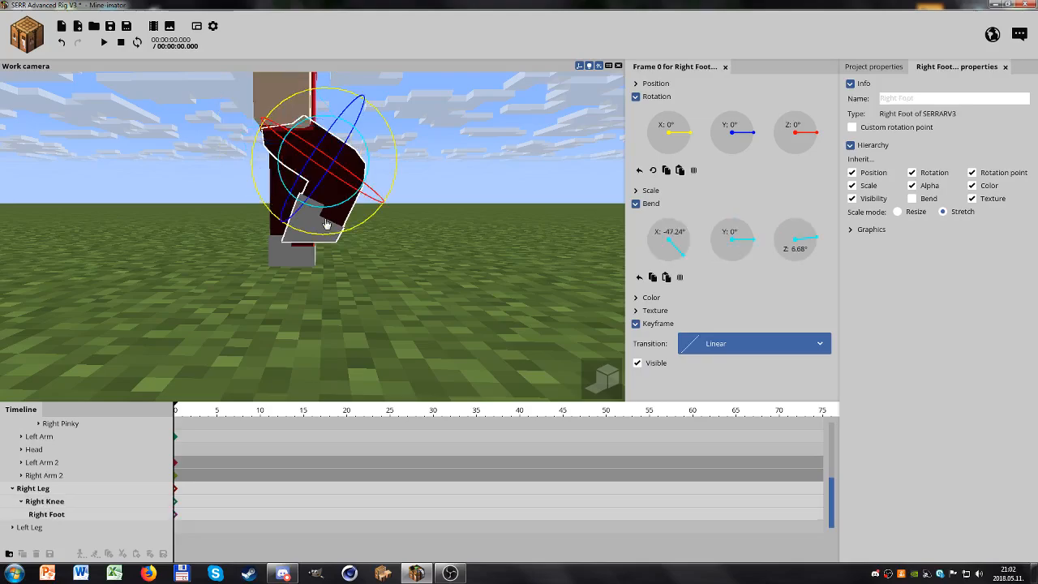
{"action": "left_click", "coordinate": [541, 278]}
{"action": "left_click_drag", "start_coordinate": [541, 279], "coordinate": [589, 257]}
{"action": "scroll", "coordinate": [547, 265], "scroll_direction": "down", "scroll_amount": 2}
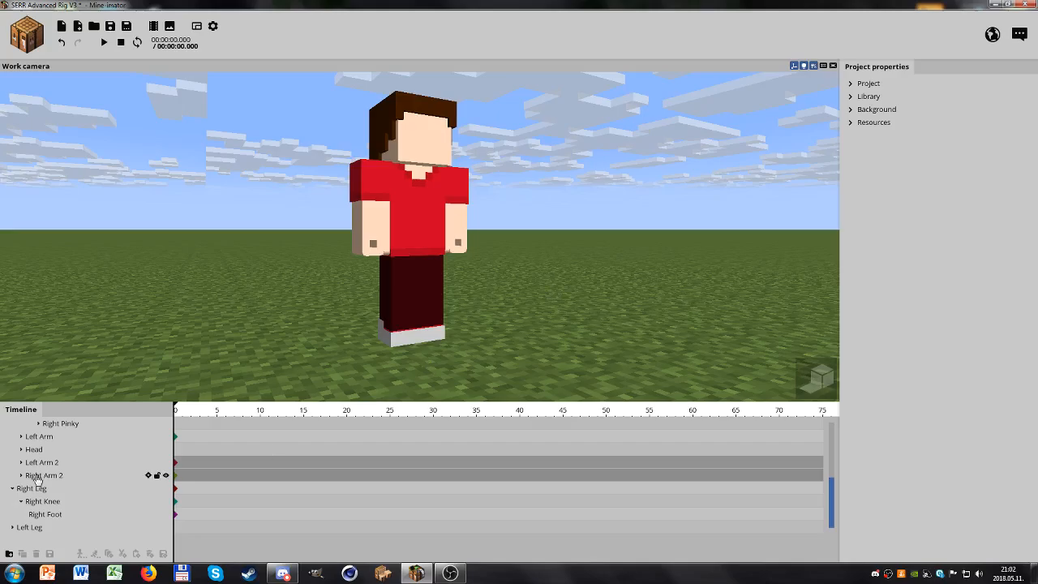
Step: Make the hidden Left Arm 2 and Right Arm 2 visible
{"action": "left_click", "coordinate": [48, 479]}
{"action": "left_click", "coordinate": [46, 466]}
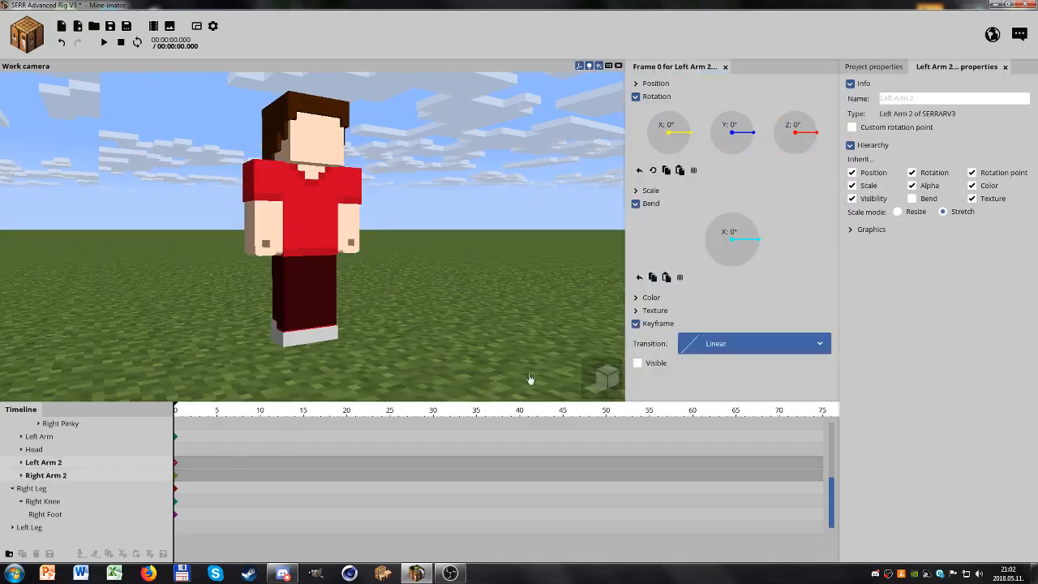
{"action": "left_click", "coordinate": [548, 348]}
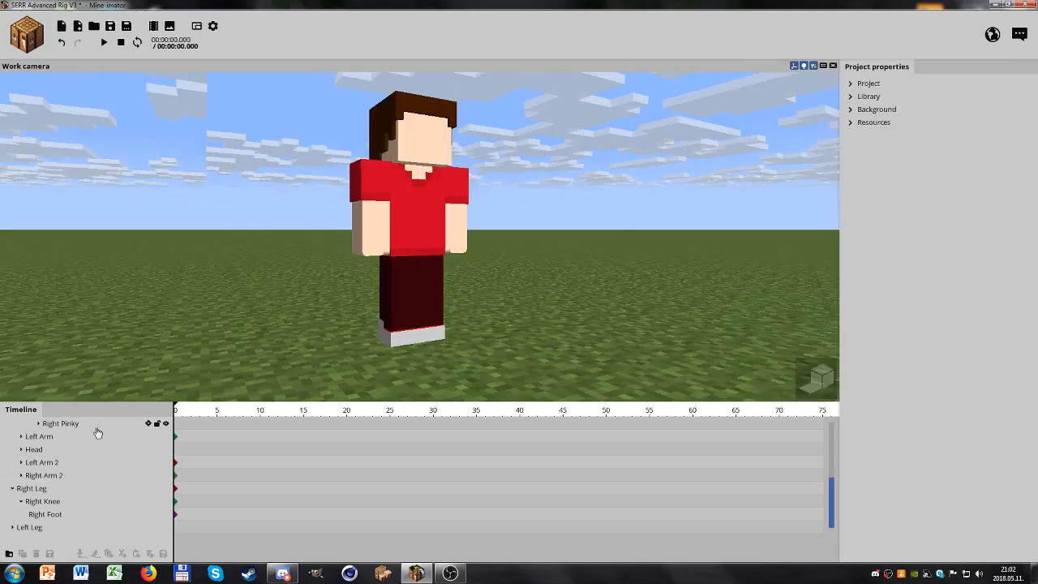
Step: Collapse the Right Arm's hierarchy and hide both the Right Arm and the Left Arm
{"action": "left_click", "coordinate": [49, 439]}
{"action": "scroll", "coordinate": [45, 446], "scroll_direction": "up", "scroll_amount": 5}
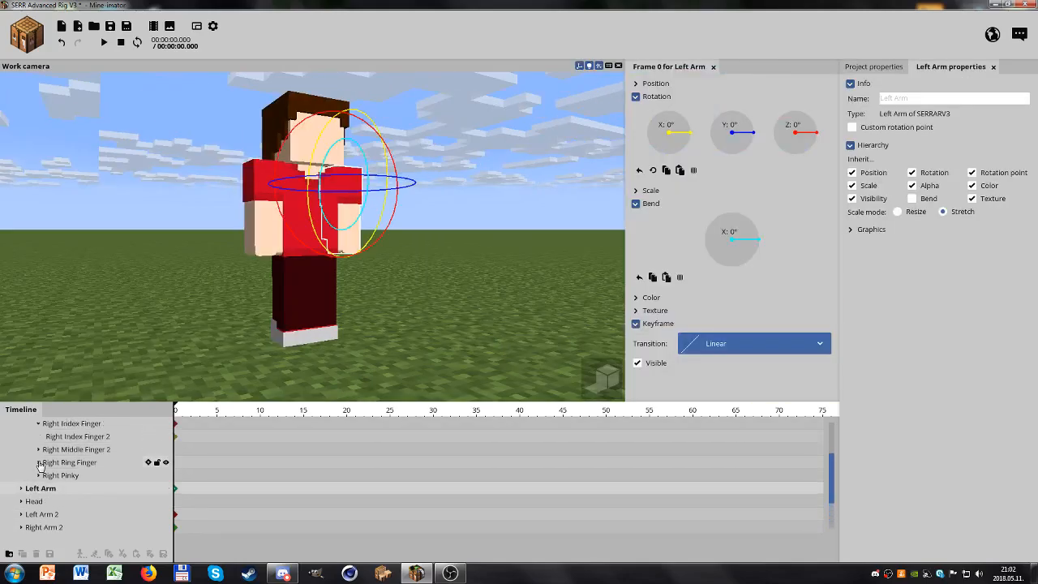
{"action": "left_click", "coordinate": [38, 437]}
{"action": "scroll", "coordinate": [44, 445], "scroll_direction": "up", "scroll_amount": 3}
{"action": "left_click", "coordinate": [30, 450]}
{"action": "left_click", "coordinate": [21, 437]}
{"action": "left_click", "coordinate": [33, 438]}
{"action": "left_click", "coordinate": [36, 449], "text": "ctrl"}
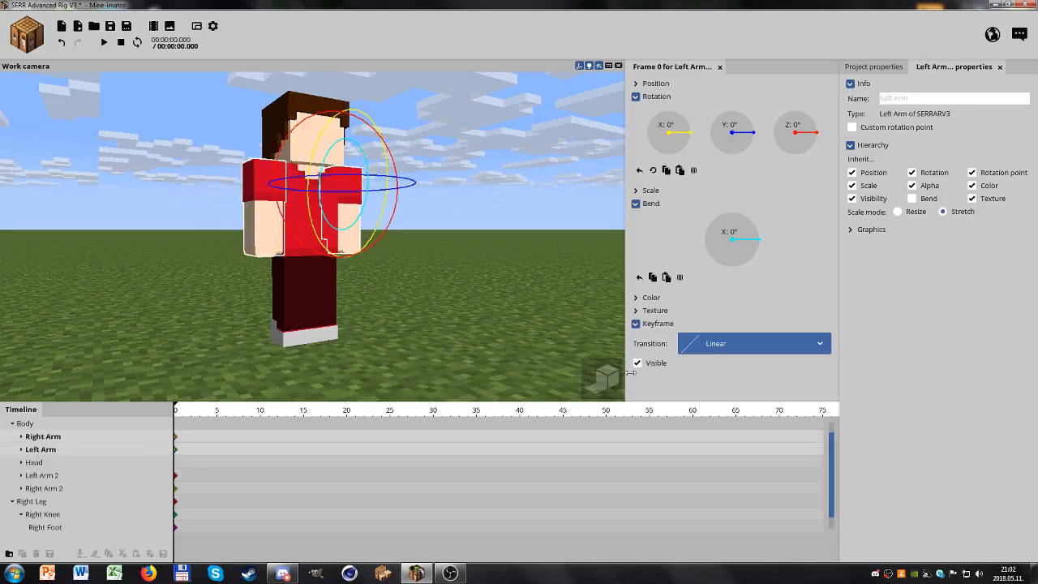
{"action": "left_click", "coordinate": [527, 355]}
Step: Rotate Right Arm 2 to about -9.15° on Z, and reset that rotation
{"action": "left_click", "coordinate": [387, 180]}
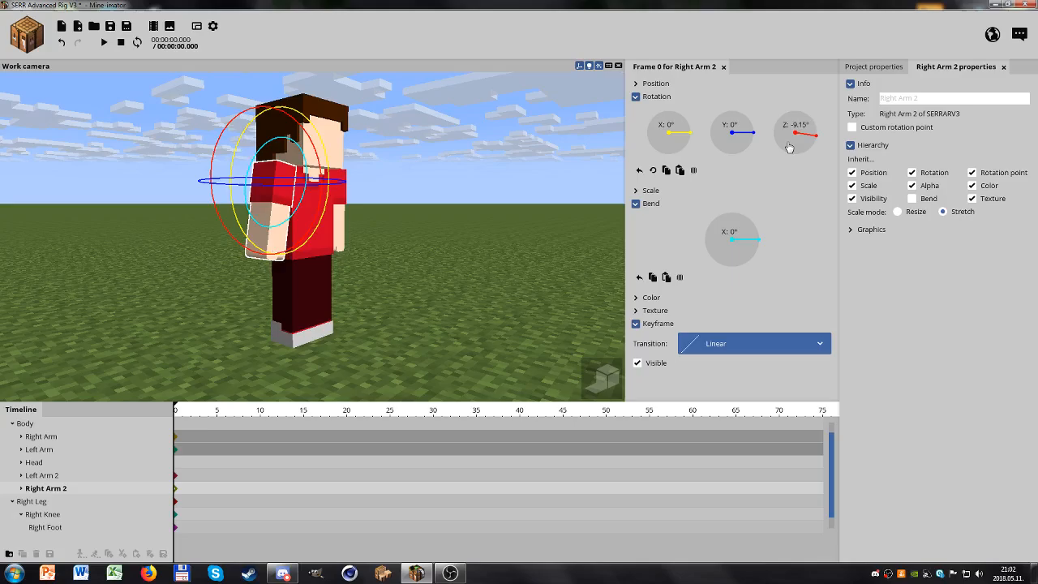
{"action": "left_click", "coordinate": [546, 241]}
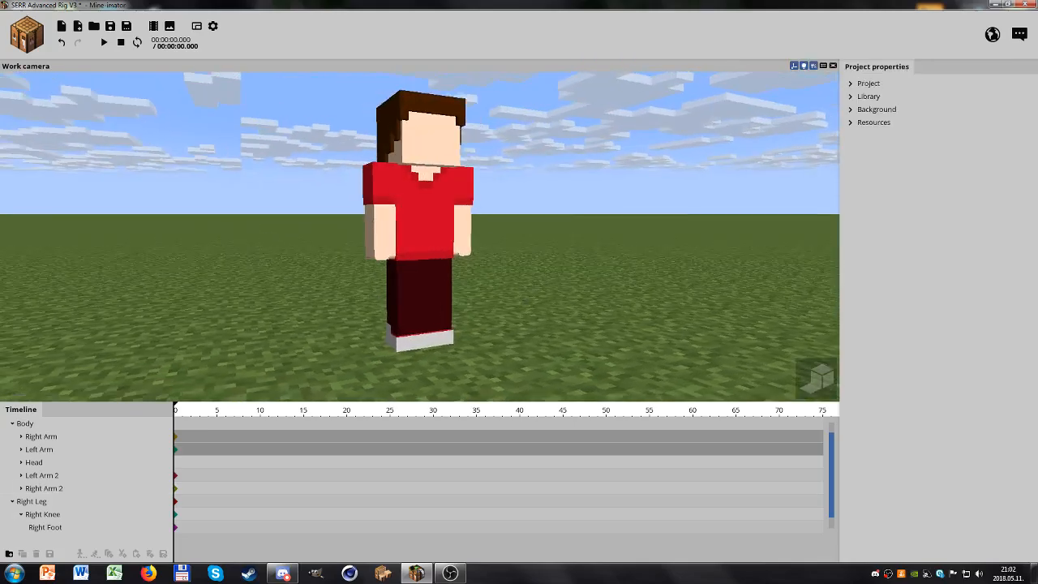
Step: Make the Right Arm and the Left Arm with fingers visible again
{"action": "left_click", "coordinate": [48, 450]}
{"action": "left_click", "coordinate": [648, 368]}
{"action": "left_click", "coordinate": [464, 317]}
Step: Hide the fingerless Left Arm 2 and Right Arm 2
{"action": "left_click", "coordinate": [47, 476]}
{"action": "left_click", "coordinate": [45, 488], "text": "shift"}
{"action": "left_click", "coordinate": [631, 362]}
{"action": "left_click", "coordinate": [480, 319]}
{"action": "left_click_drag", "start_coordinate": [480, 319], "coordinate": [482, 258]}
{"action": "left_click_drag", "start_coordinate": [559, 268], "coordinate": [539, 299]}
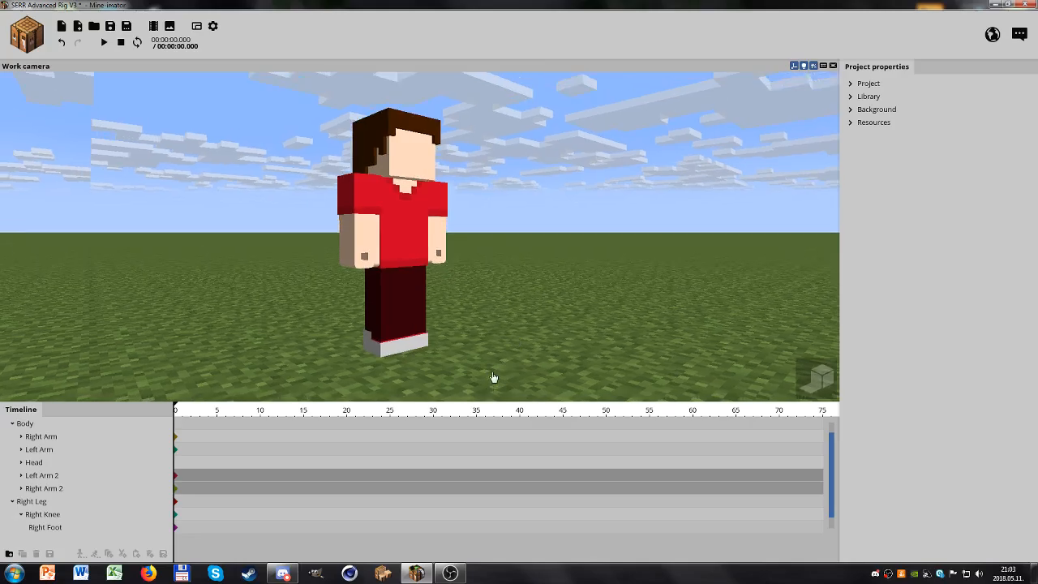
Step: Switch to GIMP and open the skin image JasonSkin.png
{"action": "left_click", "coordinate": [317, 573]}
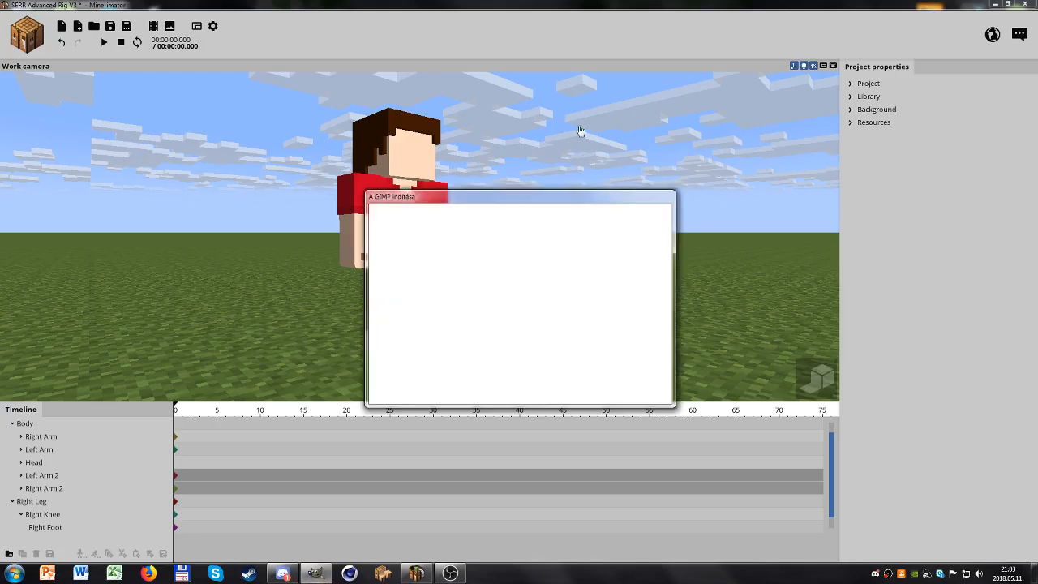
{"action": "mouse_move", "coordinate": [486, 243]}
{"action": "left_mouse_down"}
{"action": "mouse_move", "coordinate": [552, 266]}
{"action": "mouse_move", "coordinate": [626, 278]}
{"action": "mouse_move", "coordinate": [629, 265]}
{"action": "mouse_move", "coordinate": [649, 277]}
{"action": "mouse_move", "coordinate": [480, 238]}
{"action": "left_mouse_up"}
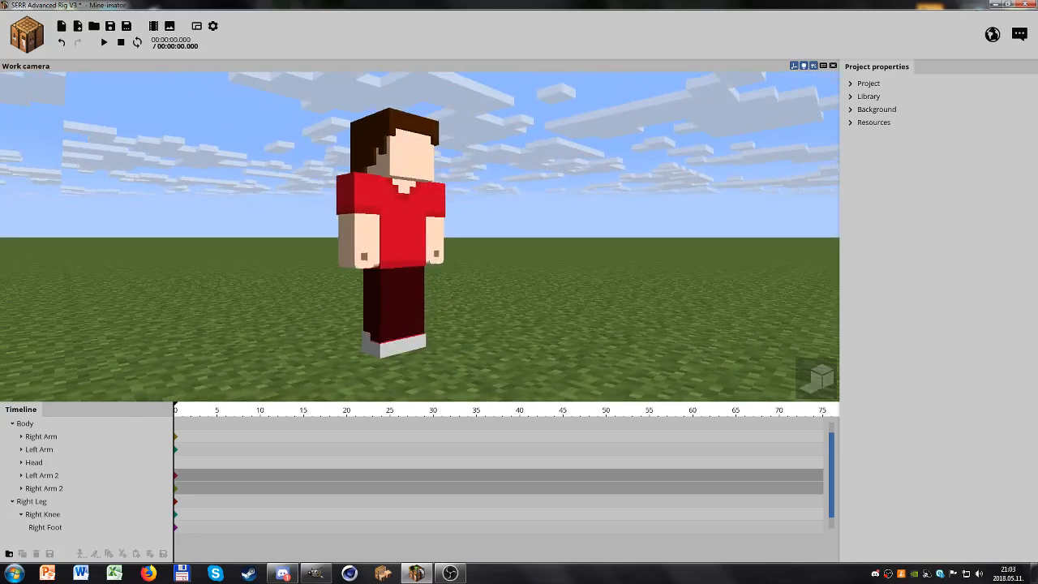
{"action": "left_click", "coordinate": [317, 573]}
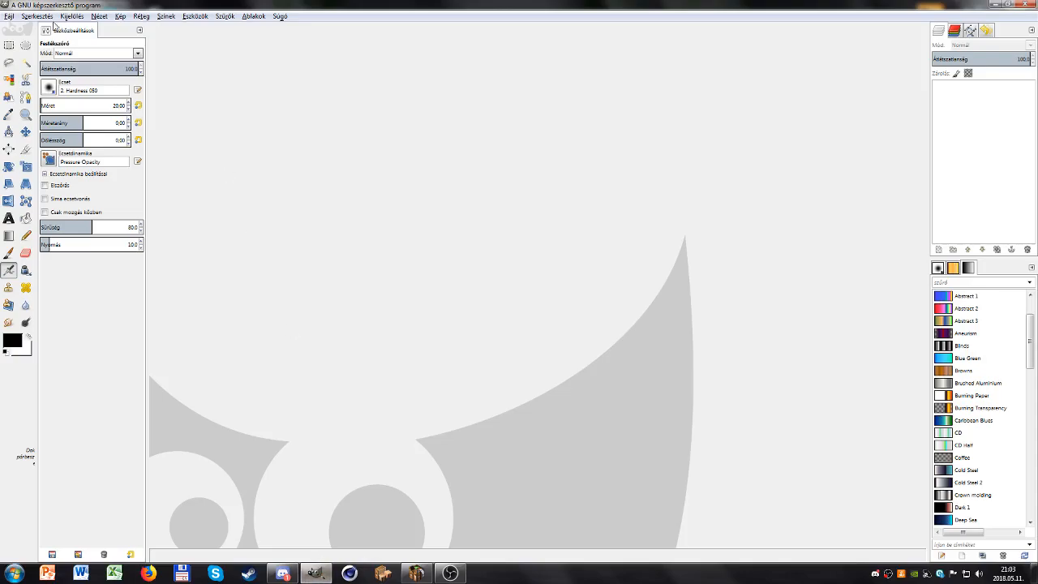
{"action": "left_click", "coordinate": [9, 16]}
{"action": "left_click", "coordinate": [40, 50]}
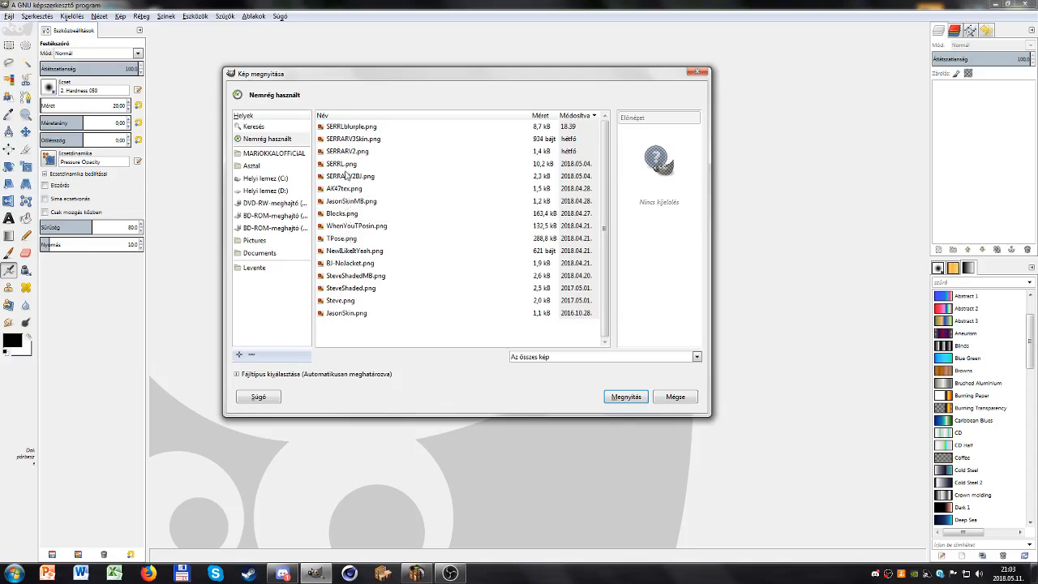
{"action": "double_click", "coordinate": [346, 313]}
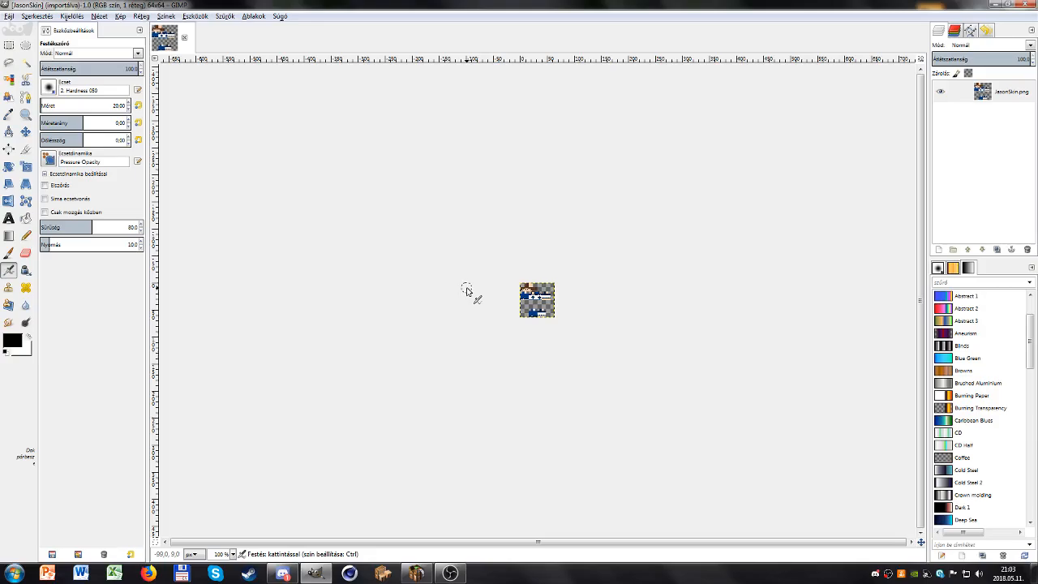
{"action": "scroll", "coordinate": [535, 282], "scroll_direction": "up", "scroll_amount": 3}
{"action": "scroll", "coordinate": [537, 283], "scroll_direction": "down", "scroll_amount": 1}
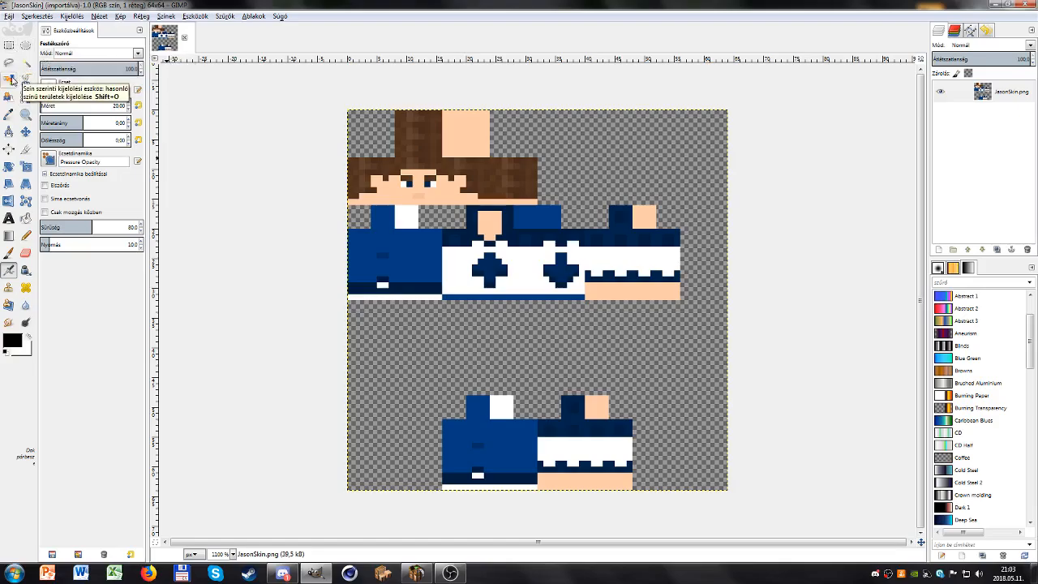
Step: Select the brown hair on the head texture with Fuzzy Select, adding further hair areas to the selection
{"action": "left_click", "coordinate": [25, 62]}
{"action": "left_click", "coordinate": [429, 141]}
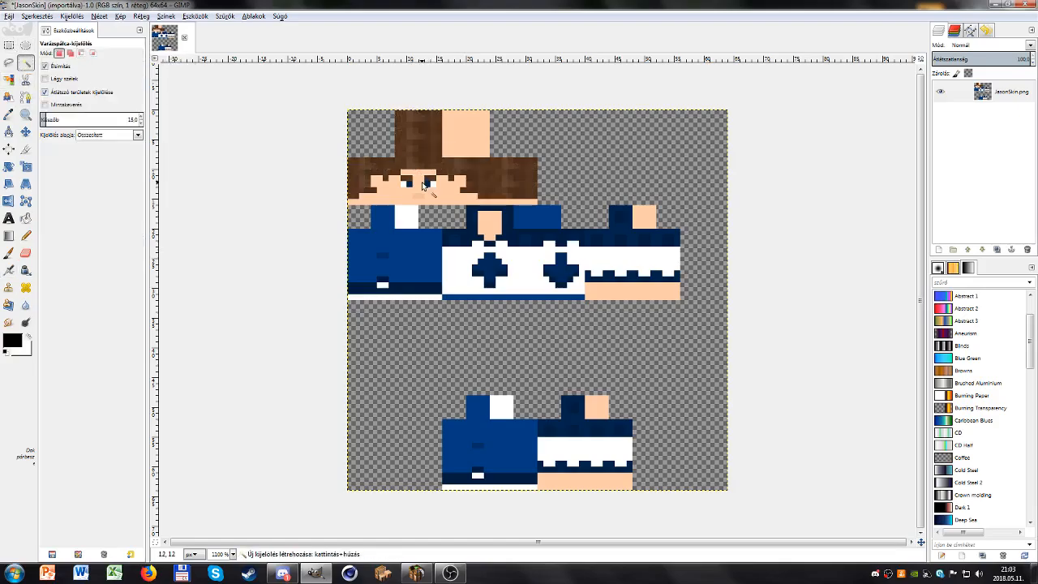
{"action": "left_click", "coordinate": [412, 171]}
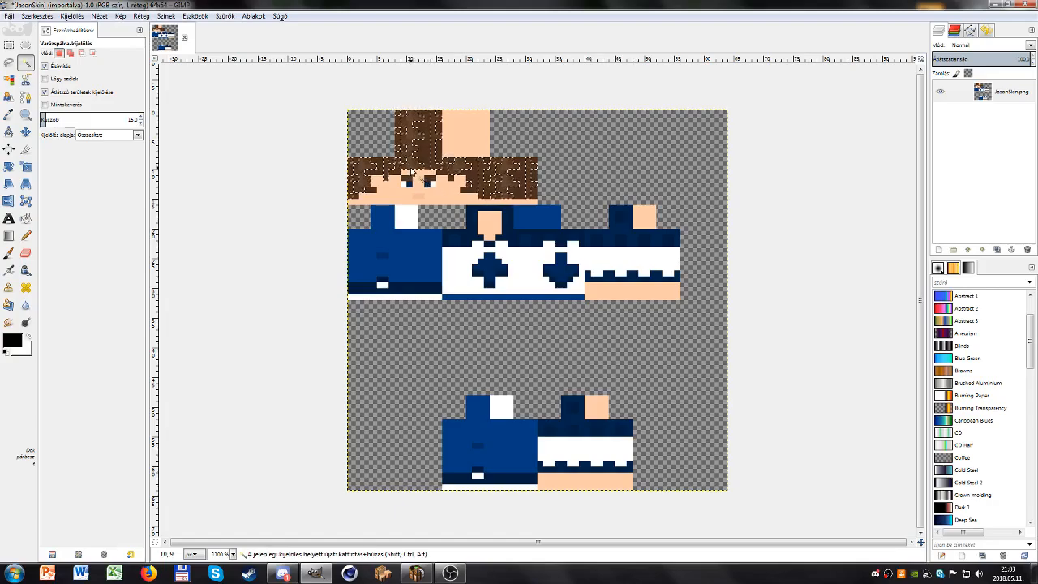
{"action": "left_click", "coordinate": [331, 208]}
{"action": "scroll", "coordinate": [384, 183], "scroll_direction": "up", "scroll_amount": 2}
{"action": "left_click_drag", "start_coordinate": [341, 166], "coordinate": [451, 245]}
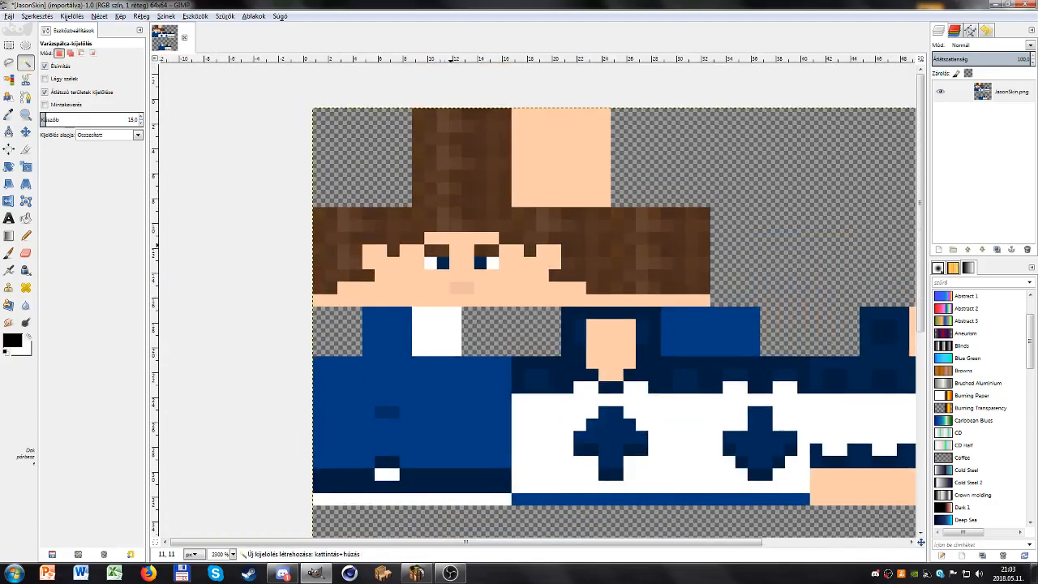
{"action": "left_click", "coordinate": [438, 209]}
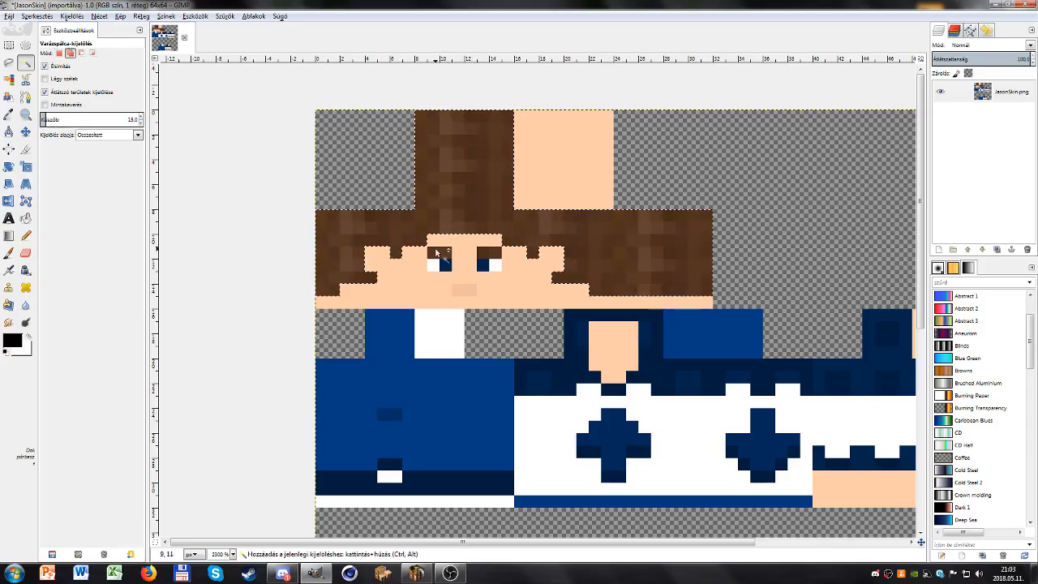
{"action": "left_click_drag", "start_coordinate": [601, 249], "coordinate": [495, 259]}
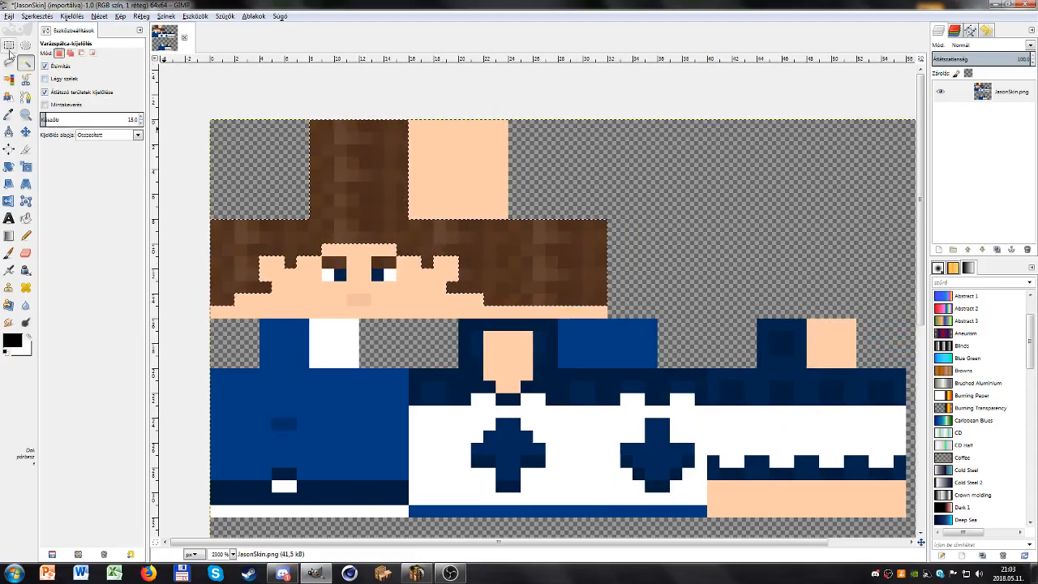
Step: Try to copy the hair and paste it into the empty hat-layer area beside the head, and undo the attempt
{"action": "left_click", "coordinate": [8, 44]}
{"action": "key", "text": "ctrl+c"}
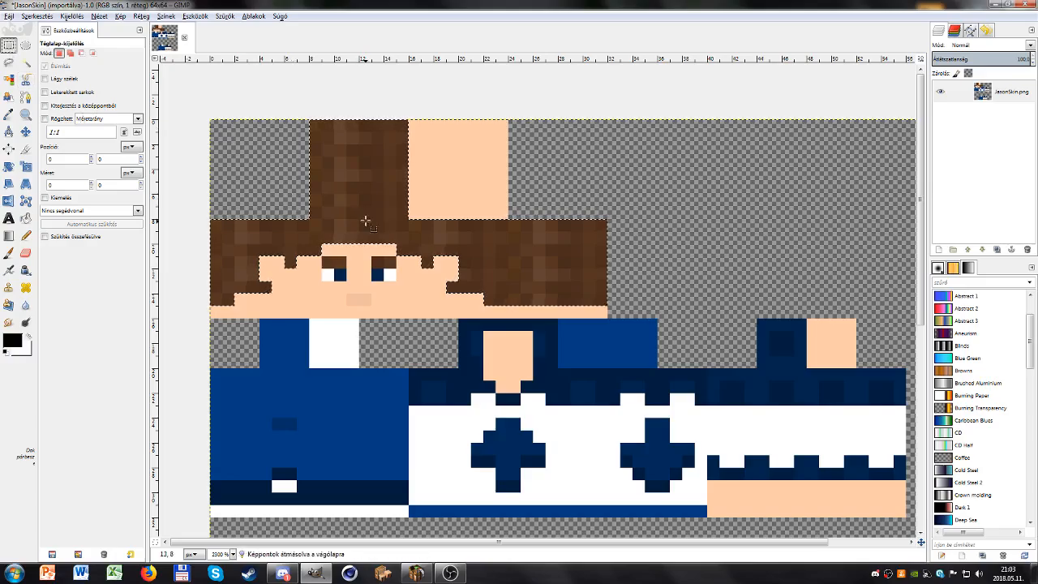
{"action": "left_click", "coordinate": [357, 228]}
{"action": "left_click_drag", "start_coordinate": [350, 227], "coordinate": [748, 238]}
{"action": "key", "text": "ctrl+v"}
{"action": "left_click", "coordinate": [655, 386]}
{"action": "scroll", "coordinate": [614, 357], "scroll_direction": "down", "scroll_amount": 2}
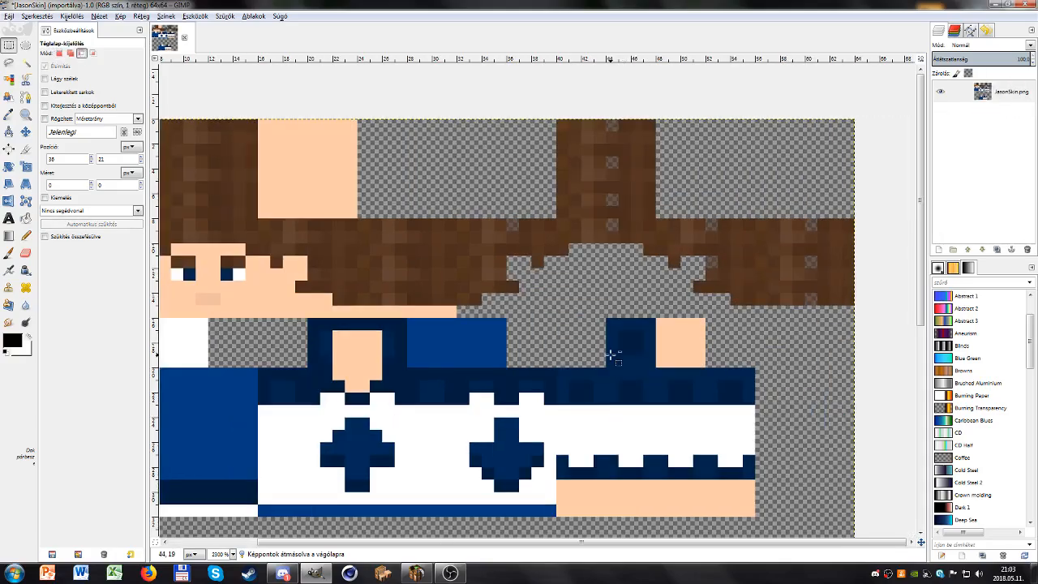
{"action": "key", "text": "ctrl+z"}
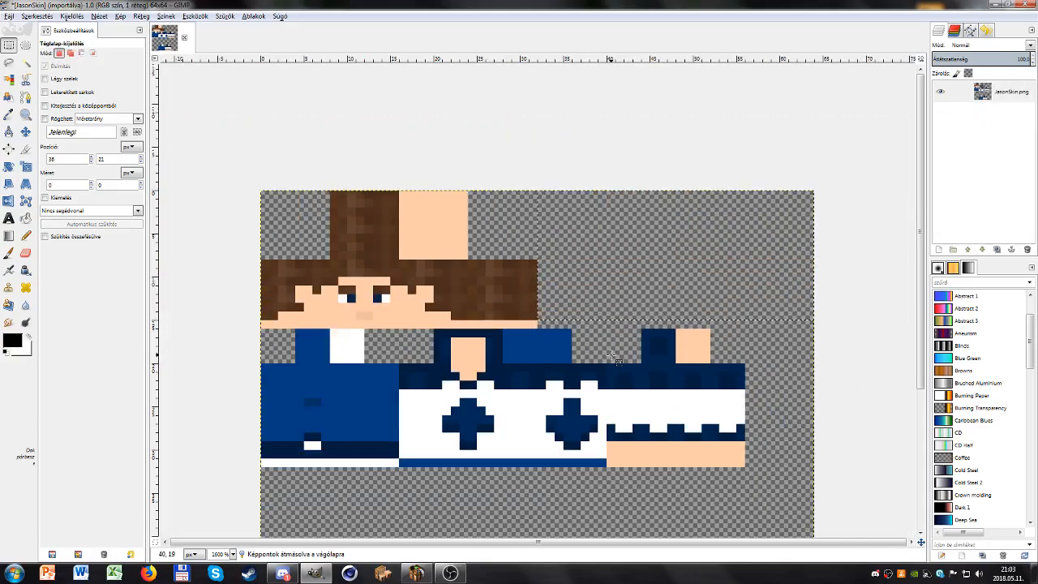
Step: Reselect the head's entire hair area with Fuzzy Select, including its lighter and darker pixels
{"action": "key", "text": "u"}
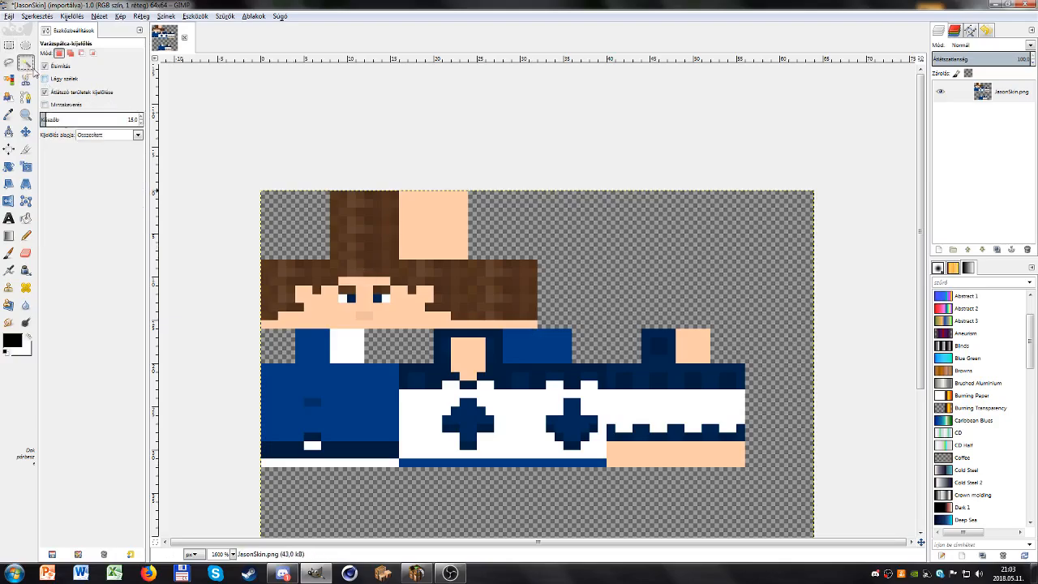
{"action": "left_click", "coordinate": [344, 195]}
{"action": "mouse_move", "coordinate": [350, 194]}
{"action": "left_mouse_down"}
{"action": "mouse_move", "coordinate": [394, 197]}
{"action": "mouse_move", "coordinate": [350, 207]}
{"action": "left_mouse_up"}
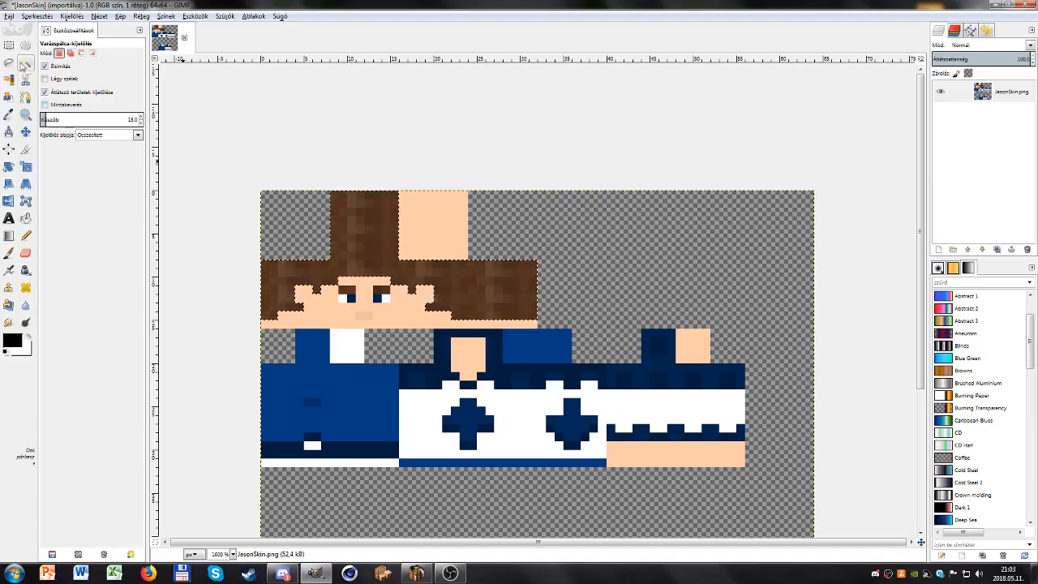
Step: Copy the selected hair and paste it into the hat-layer area 32 px across from the original
{"action": "key", "text": "r"}
{"action": "key", "text": "ctrl+c"}
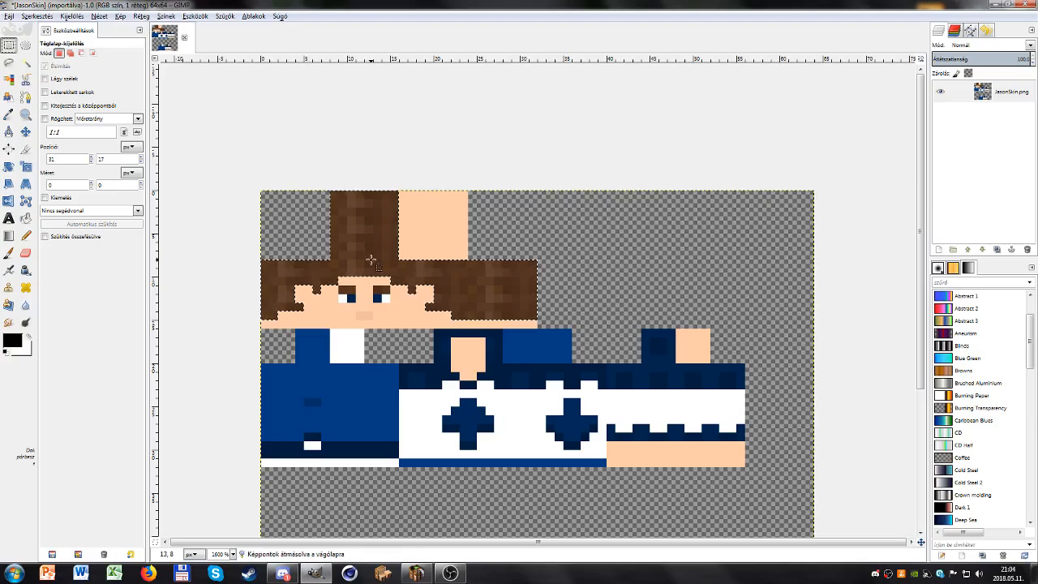
{"action": "left_click", "coordinate": [366, 260]}
{"action": "left_click_drag", "start_coordinate": [361, 260], "coordinate": [640, 261]}
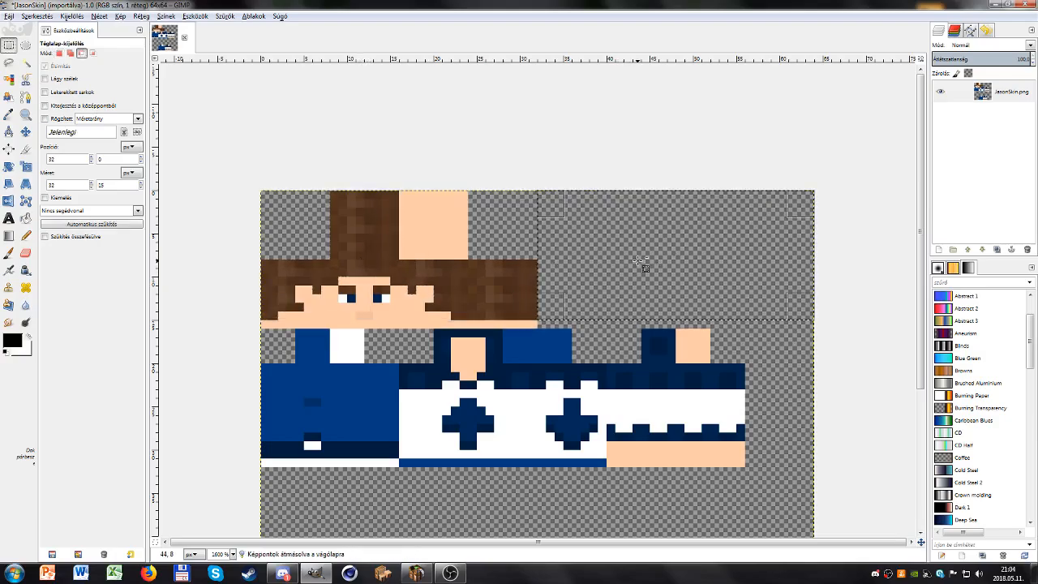
{"action": "key", "text": "ctrl+v"}
{"action": "left_click", "coordinate": [623, 364]}
{"action": "left_click_drag", "start_coordinate": [592, 337], "coordinate": [544, 318]}
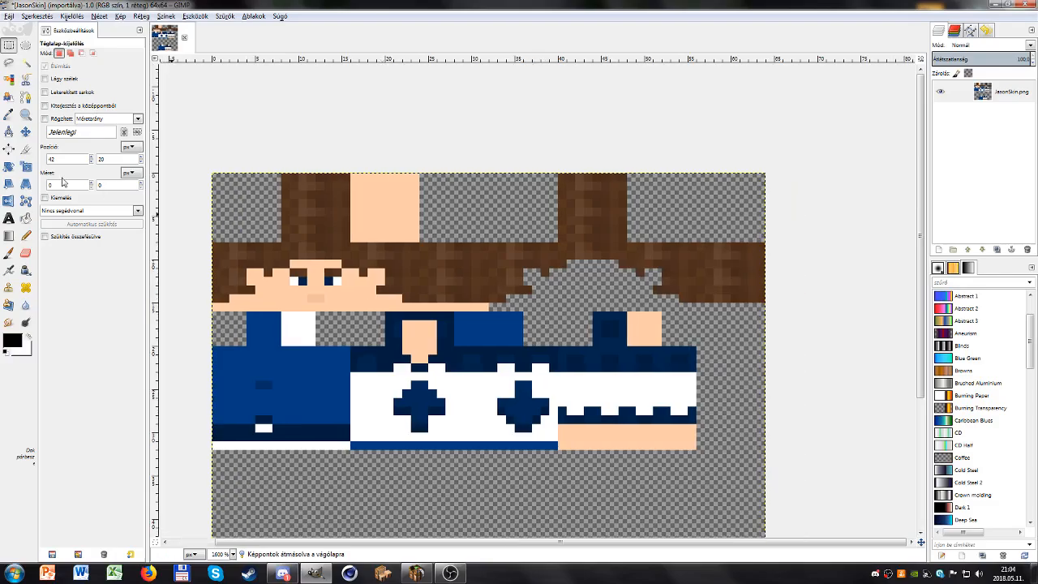
Step: Pick the face's skin tone and draw a 1 px Pencil border around the strip of four head side faces
{"action": "left_click", "coordinate": [25, 236]}
{"action": "left_click", "coordinate": [361, 292], "text": "ctrl"}
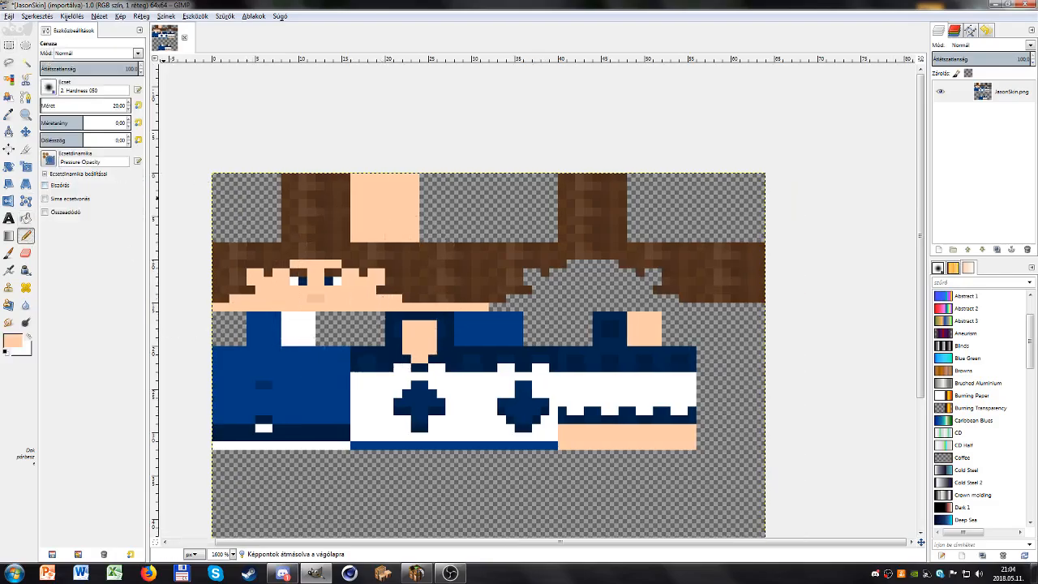
{"action": "left_click", "coordinate": [485, 311]}
{"action": "left_click", "coordinate": [484, 246], "text": "shift"}
{"action": "left_click", "coordinate": [216, 246], "text": "shift"}
{"action": "left_click", "coordinate": [216, 298], "text": "shift"}
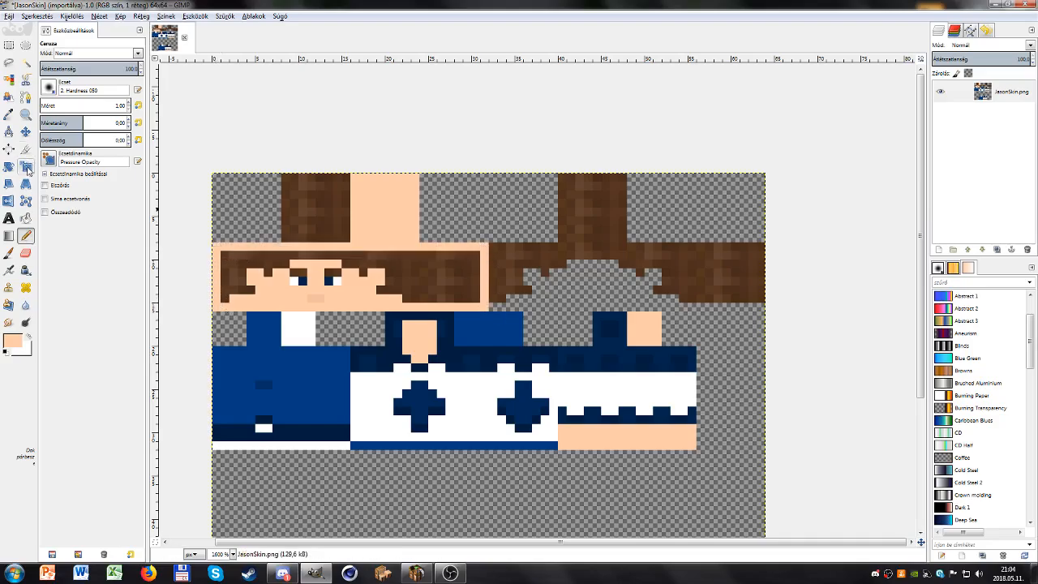
Step: Bucket-fill the brown hair on the head's side faces and top face with the skin tone
{"action": "left_click", "coordinate": [25, 219]}
{"action": "left_click", "coordinate": [248, 269]}
{"action": "left_click", "coordinate": [246, 285]}
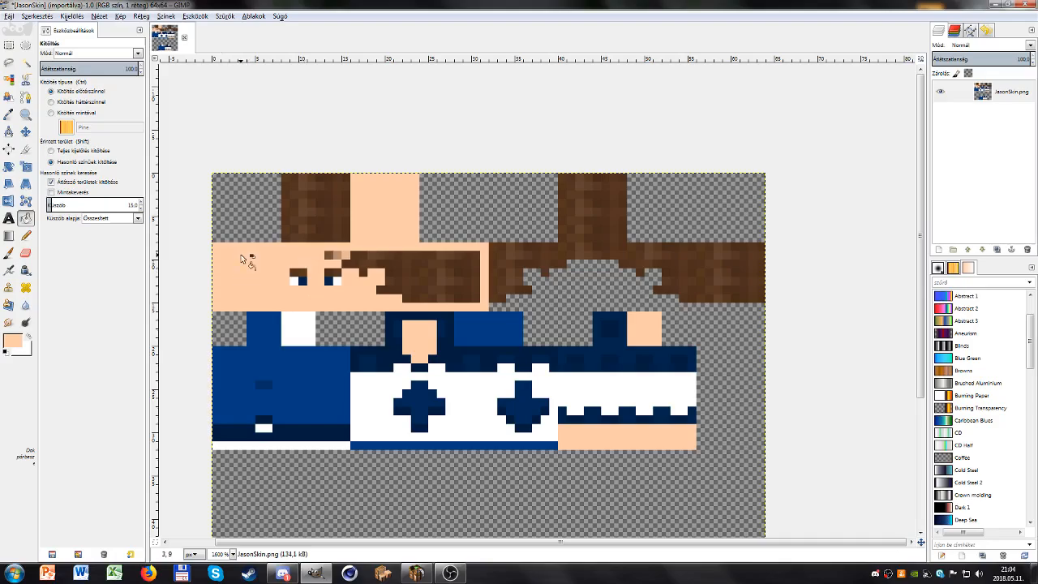
{"action": "left_click", "coordinate": [357, 262]}
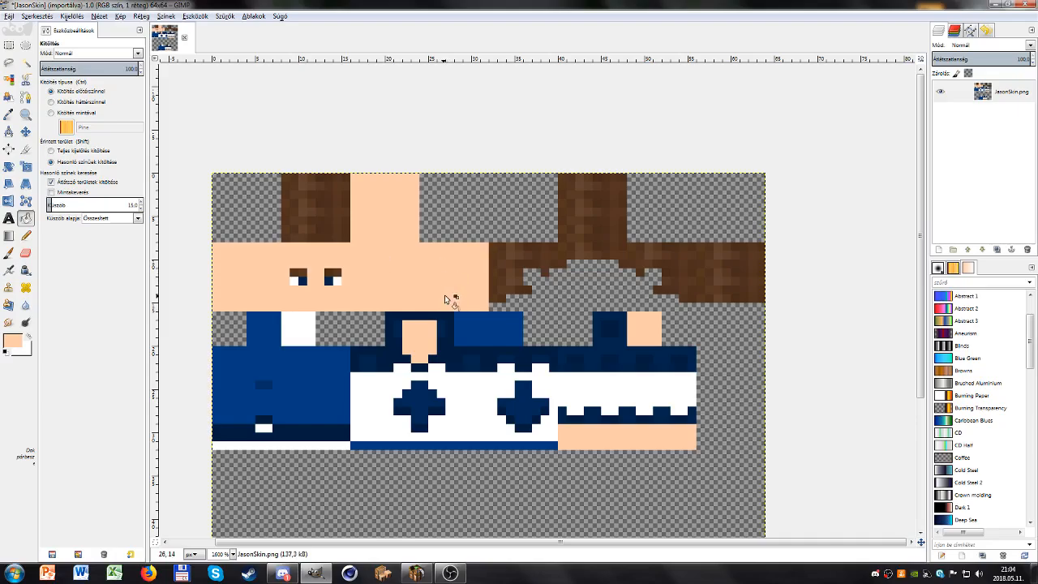
{"action": "left_click", "coordinate": [322, 228]}
{"action": "left_click", "coordinate": [316, 219]}
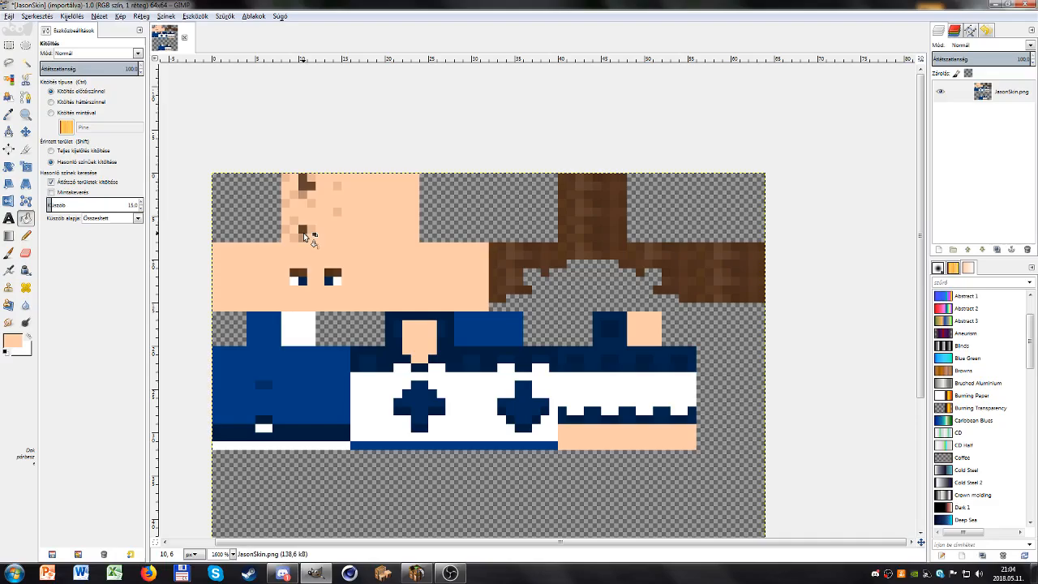
Step: Select an 11 × 9 px area over the head's top face, cover its leftover brown pixels with a large skin-tone Pencil, and clear the selection
{"action": "left_click", "coordinate": [9, 44]}
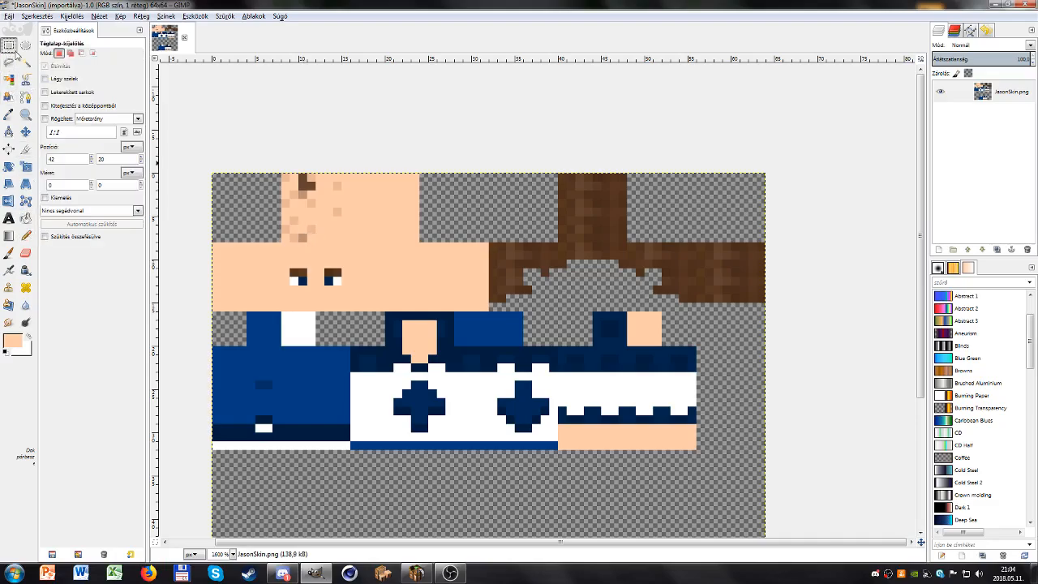
{"action": "left_click_drag", "start_coordinate": [282, 173], "coordinate": [375, 251]}
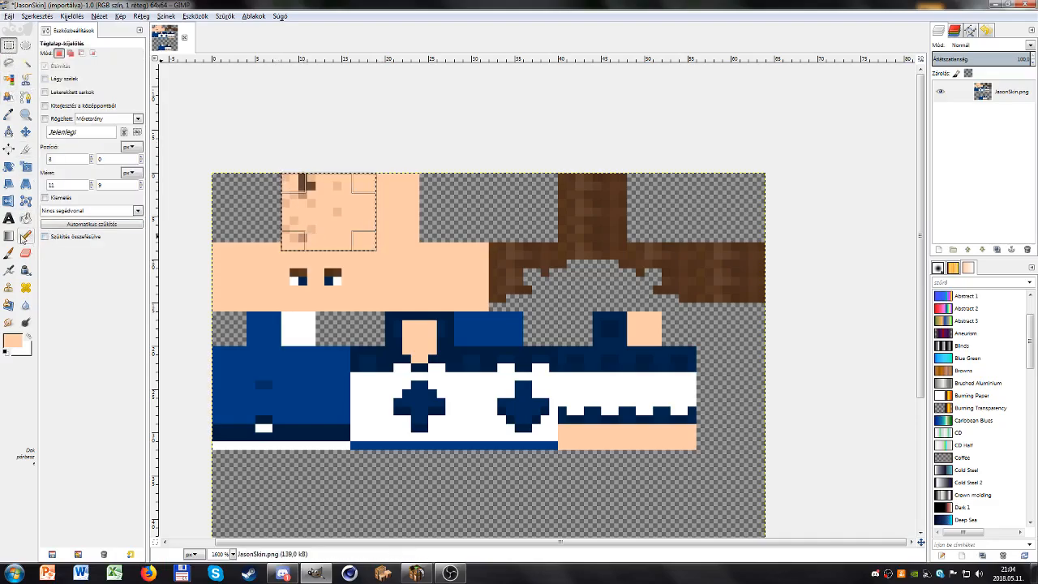
{"action": "left_click", "coordinate": [25, 235]}
{"action": "left_click", "coordinate": [308, 206]}
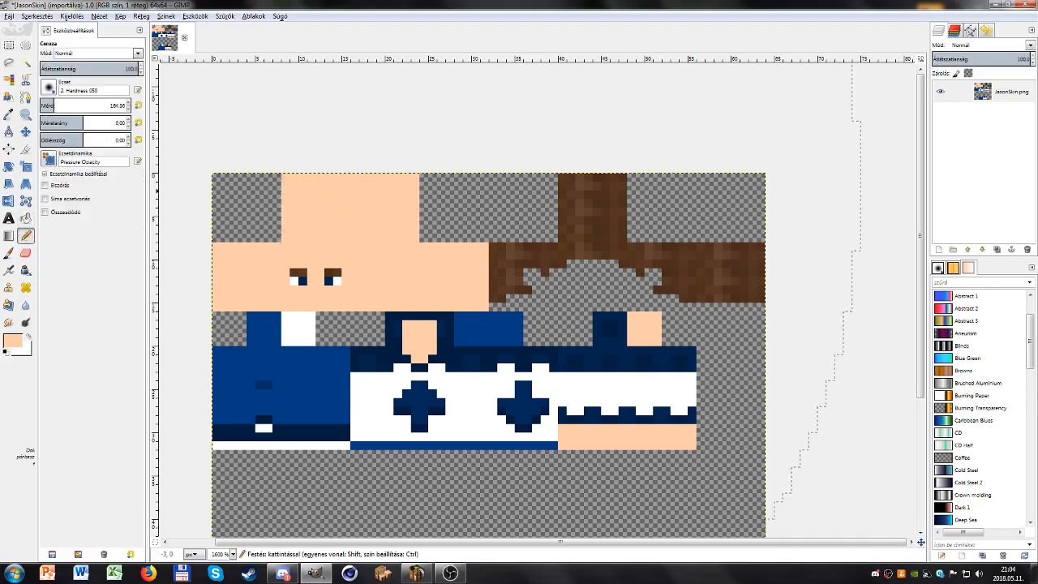
{"action": "left_click", "coordinate": [9, 44]}
{"action": "key", "text": "ctrl+shift+a"}
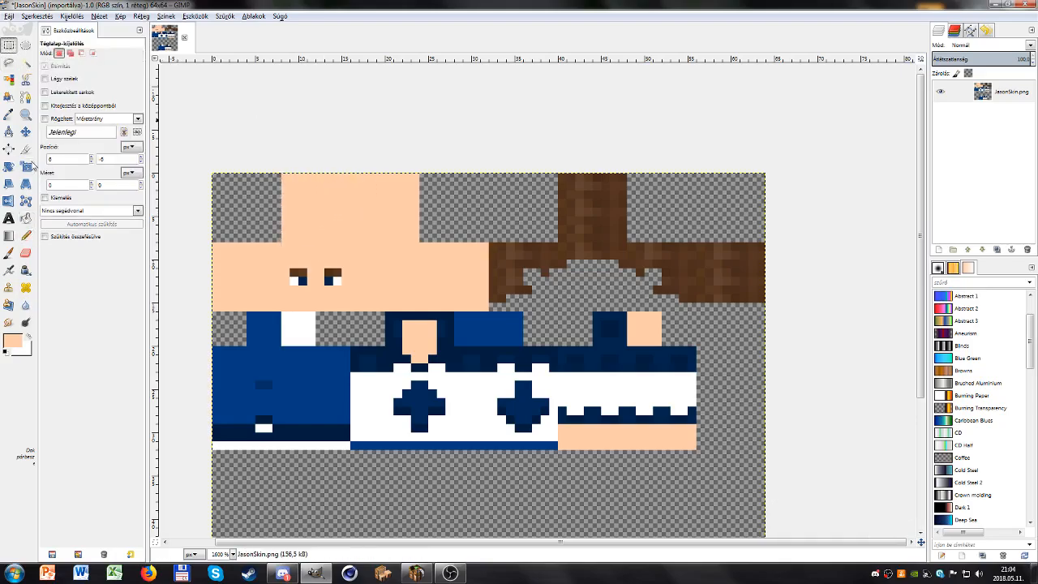
Step: Create a new 128 × 64 px image with a transparent fill
{"action": "left_click_drag", "start_coordinate": [481, 235], "coordinate": [492, 169]}
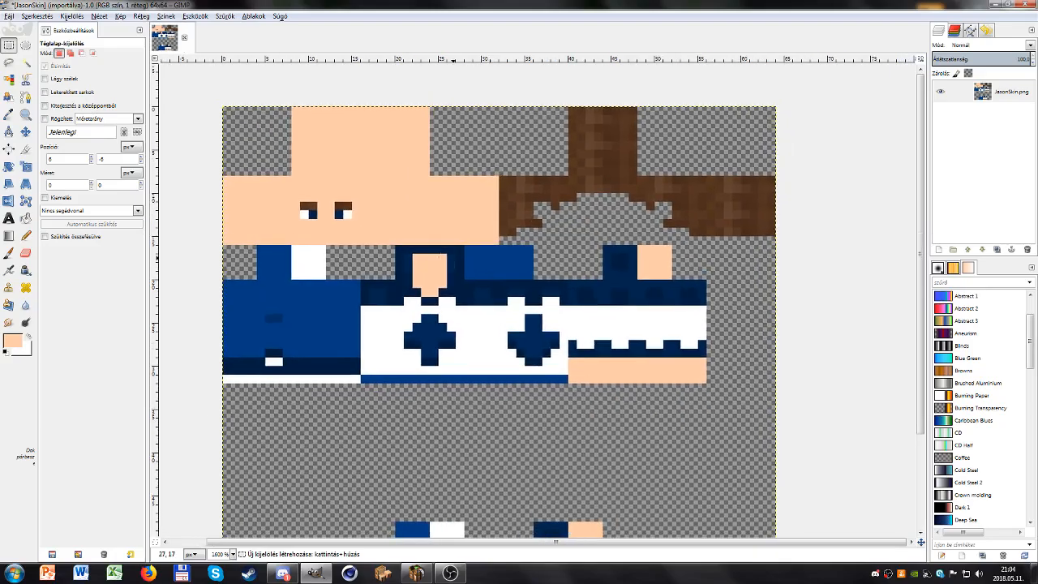
{"action": "scroll", "coordinate": [456, 253], "scroll_direction": "down", "scroll_amount": 2}
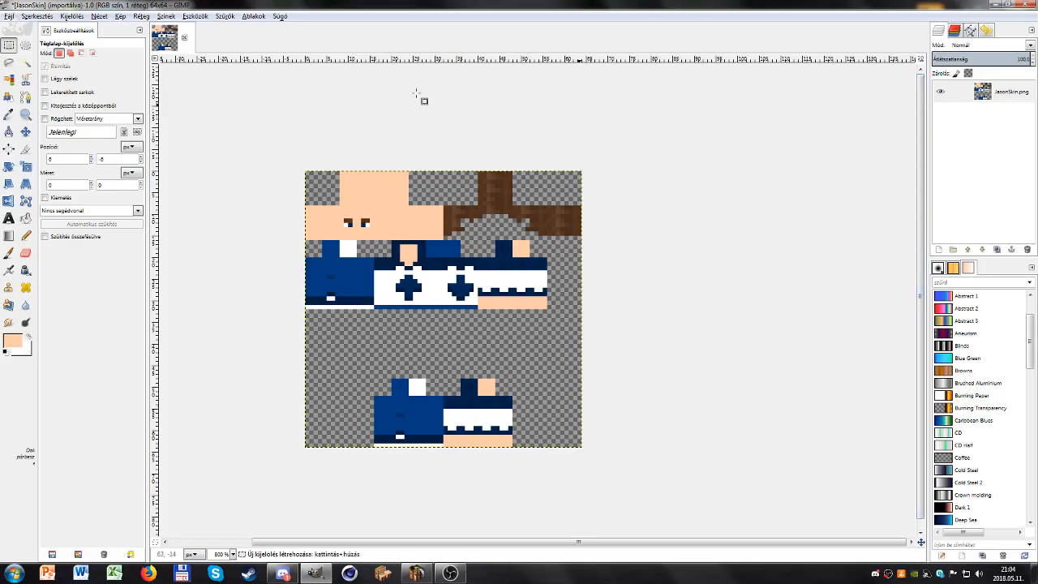
{"action": "left_click", "coordinate": [17, 21]}
{"action": "left_click", "coordinate": [19, 30]}
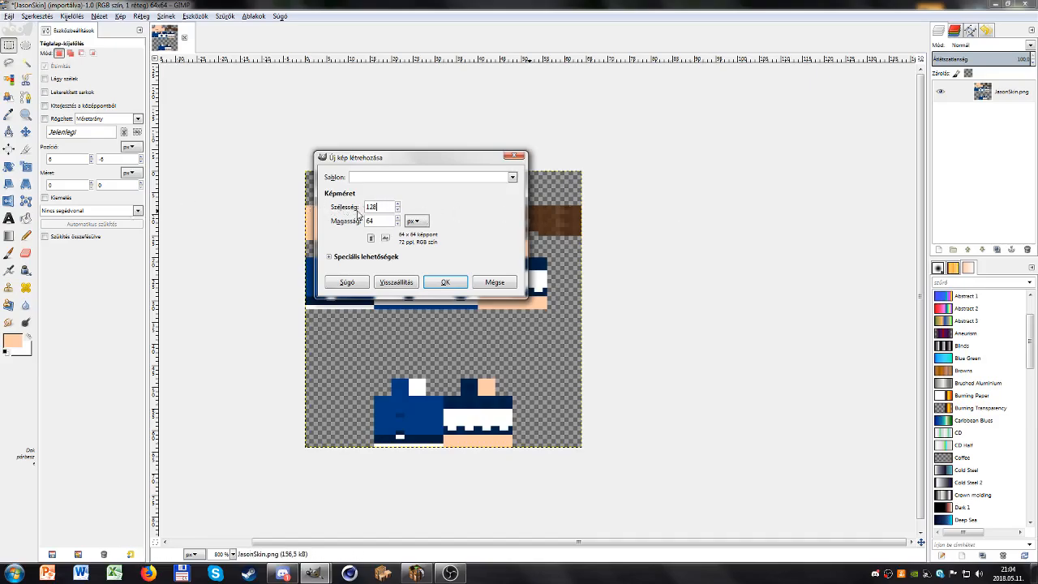
{"action": "left_click", "coordinate": [359, 257]}
{"action": "left_click", "coordinate": [389, 317]}
{"action": "left_click", "coordinate": [395, 367]}
{"action": "left_click", "coordinate": [445, 381]}
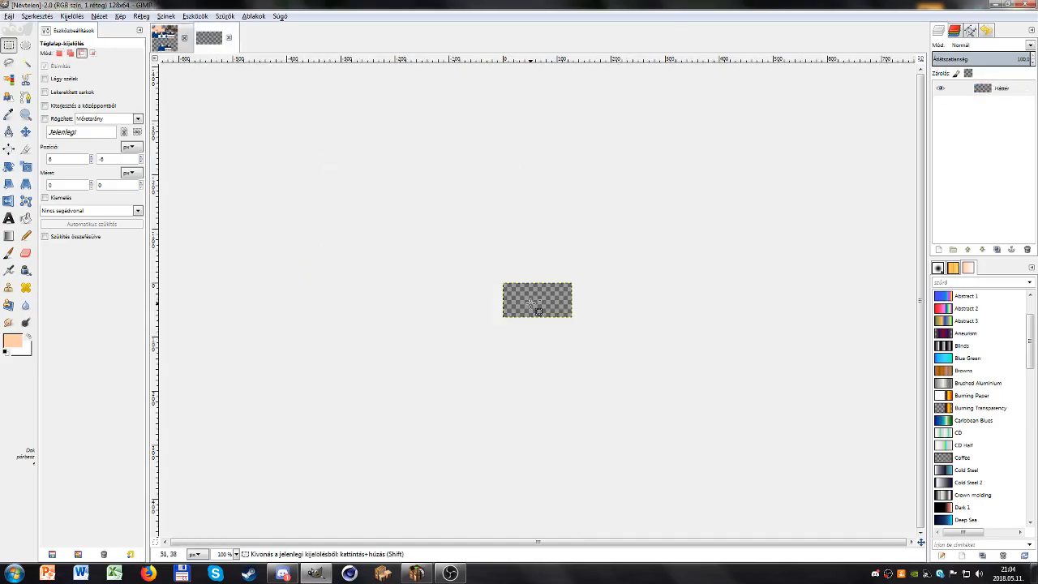
Step: Copy the whole JasonSkin.png texture into the new 128 × 64 image, aligned with its left edge, and anchor it
{"action": "scroll", "coordinate": [531, 303], "scroll_direction": "up", "scroll_amount": 5}
{"action": "left_click", "coordinate": [165, 38]}
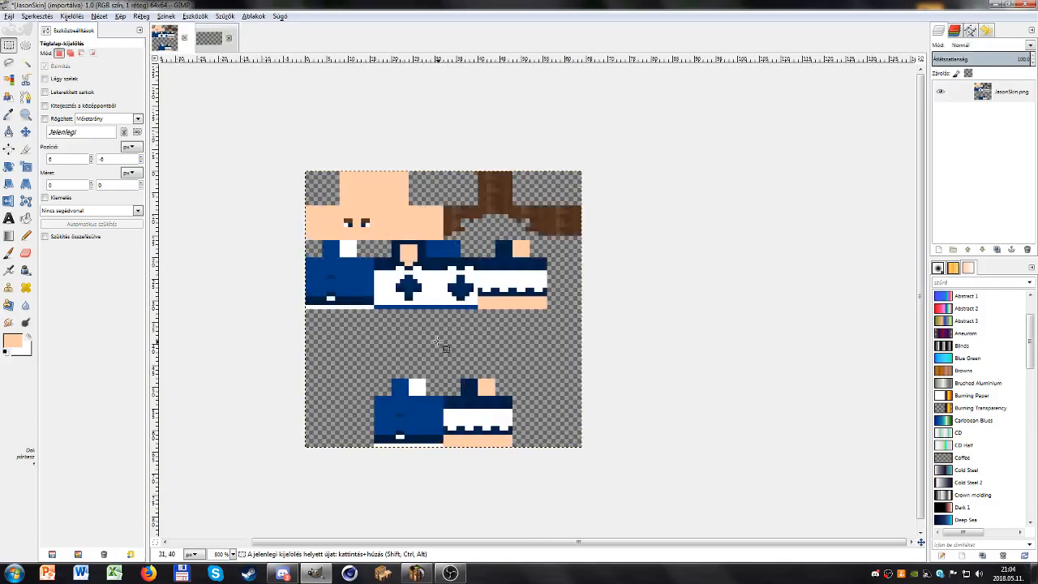
{"action": "key", "text": "ctrl+c"}
{"action": "key", "text": "ctrl+Page_Down"}
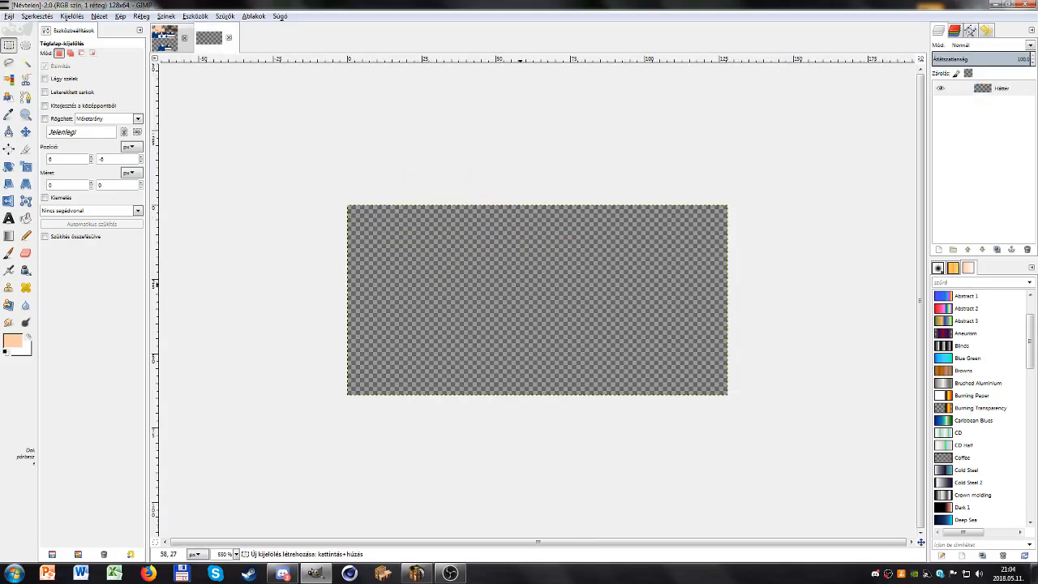
{"action": "key", "text": "ctrl+v"}
{"action": "left_click_drag", "start_coordinate": [529, 288], "coordinate": [434, 289]}
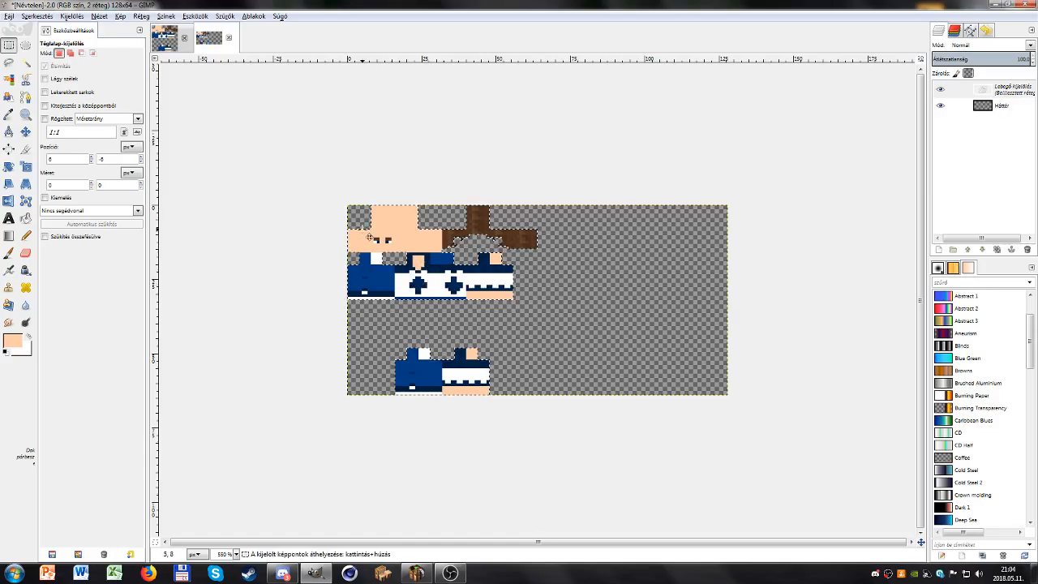
{"action": "left_click", "coordinate": [598, 328]}
Step: Copy the 16 × 4 px shoe strip at the bottom of the first leg and paste it at 65, 4 in the empty half
{"action": "scroll", "coordinate": [496, 301], "scroll_direction": "up", "scroll_amount": 2}
{"action": "left_click_drag", "start_coordinate": [351, 282], "coordinate": [445, 291]}
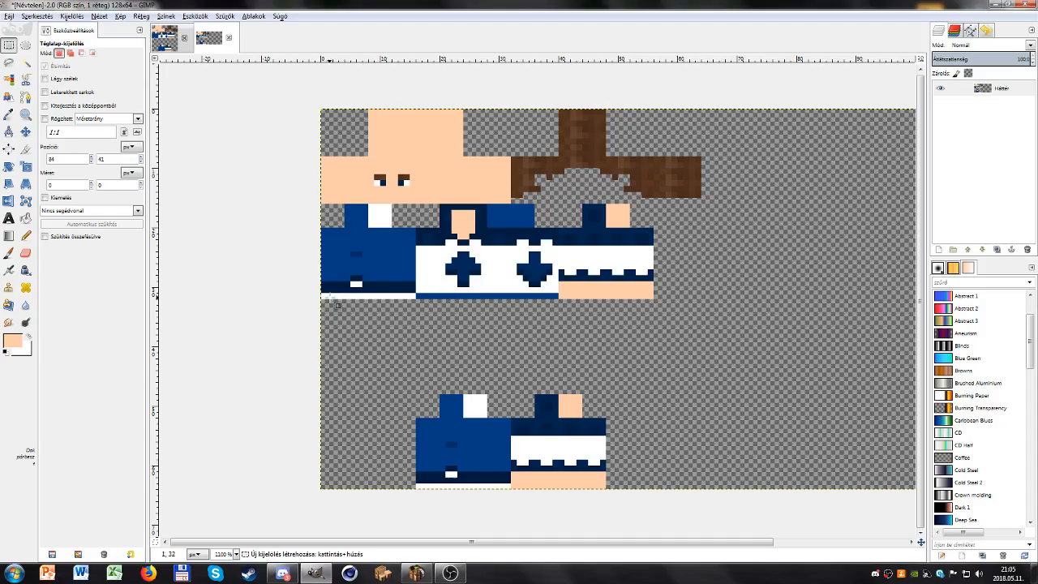
{"action": "left_click_drag", "start_coordinate": [320, 298], "coordinate": [415, 278]}
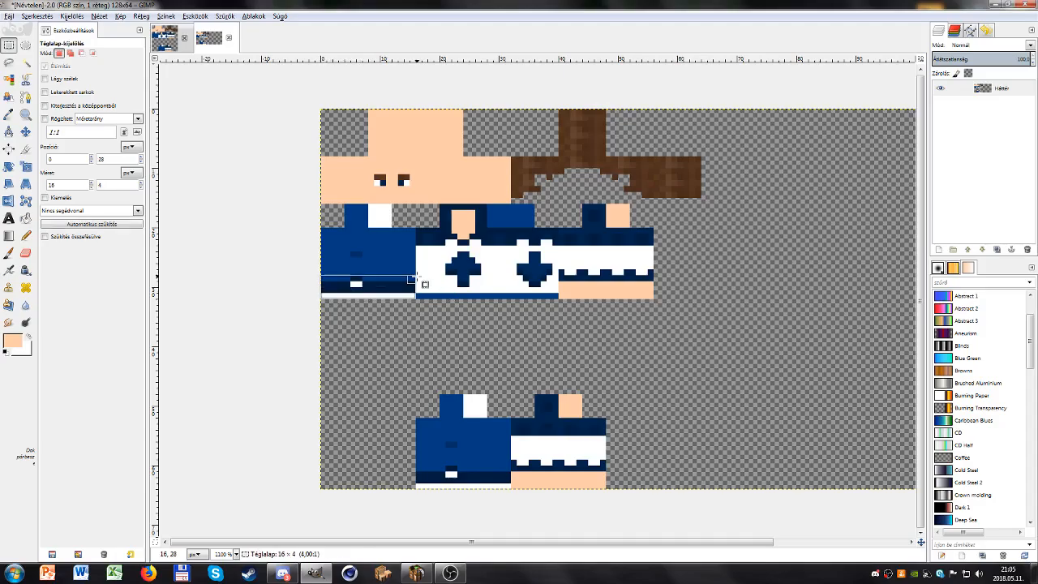
{"action": "scroll", "coordinate": [351, 290], "scroll_direction": "up", "scroll_amount": 2}
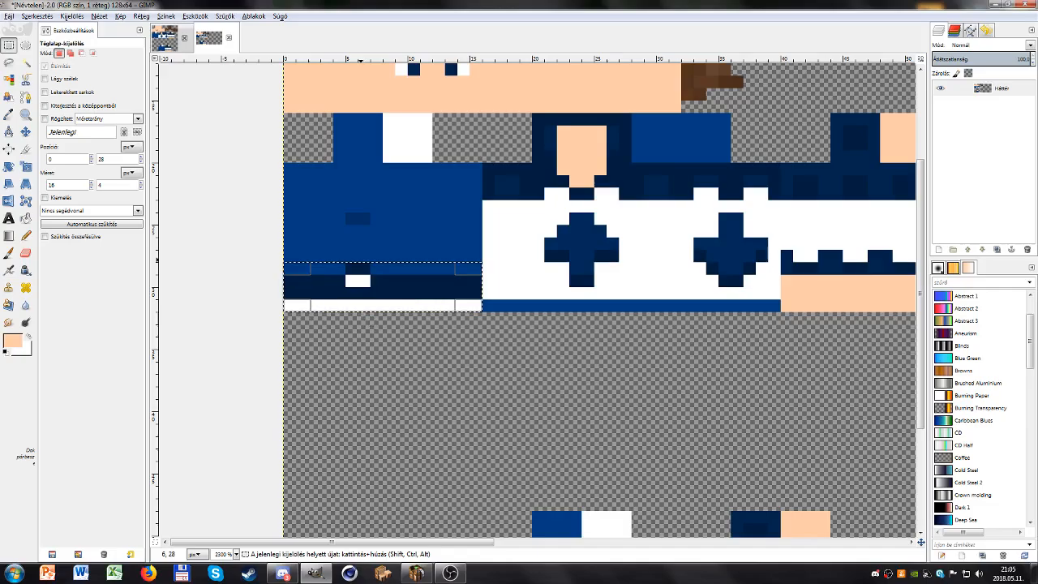
{"action": "scroll", "coordinate": [367, 319], "scroll_direction": "down", "scroll_amount": 2}
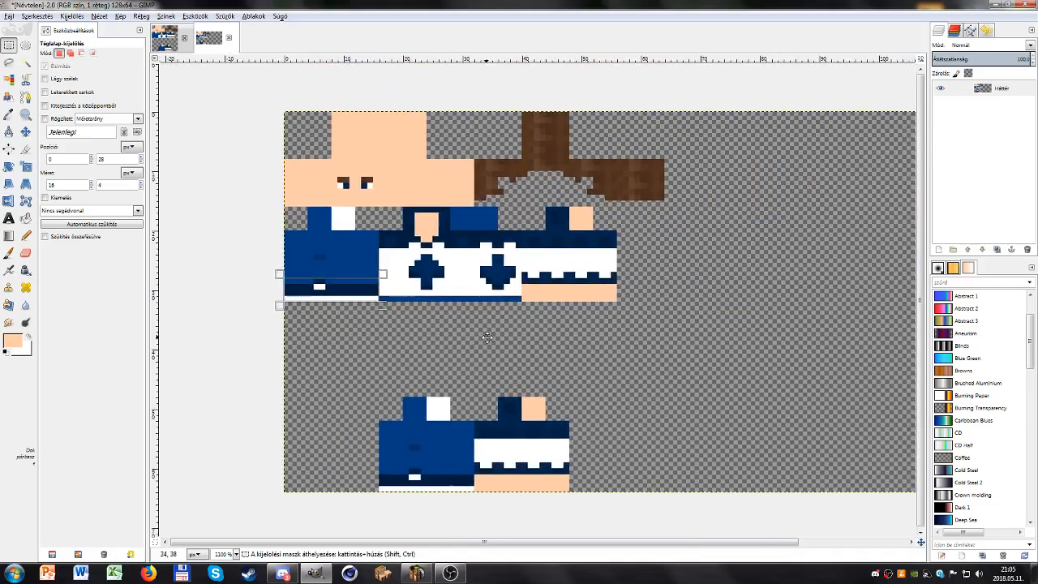
{"action": "key", "text": "ctrl+c"}
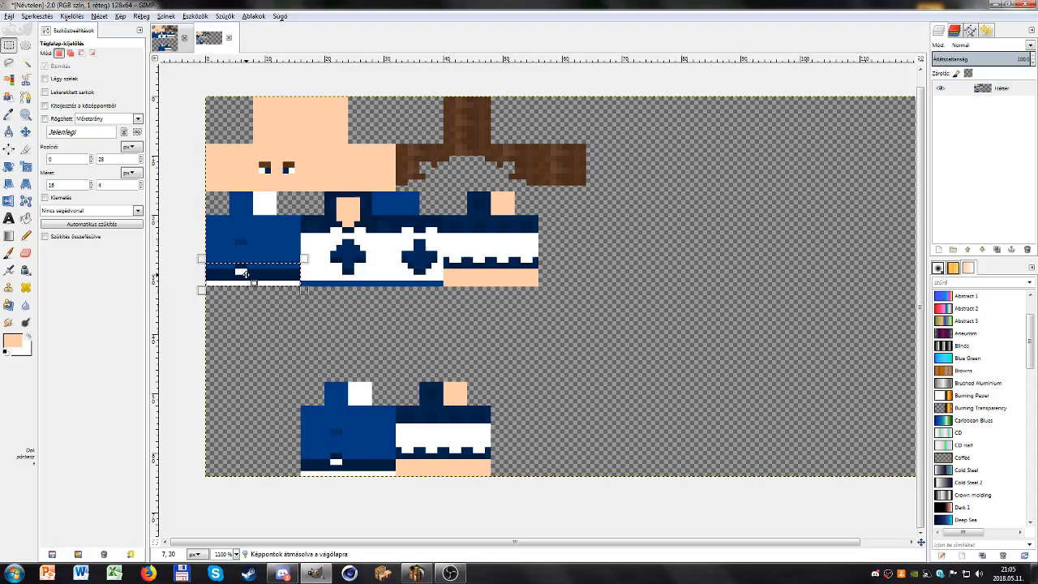
{"action": "left_click_drag", "start_coordinate": [243, 273], "coordinate": [631, 158]}
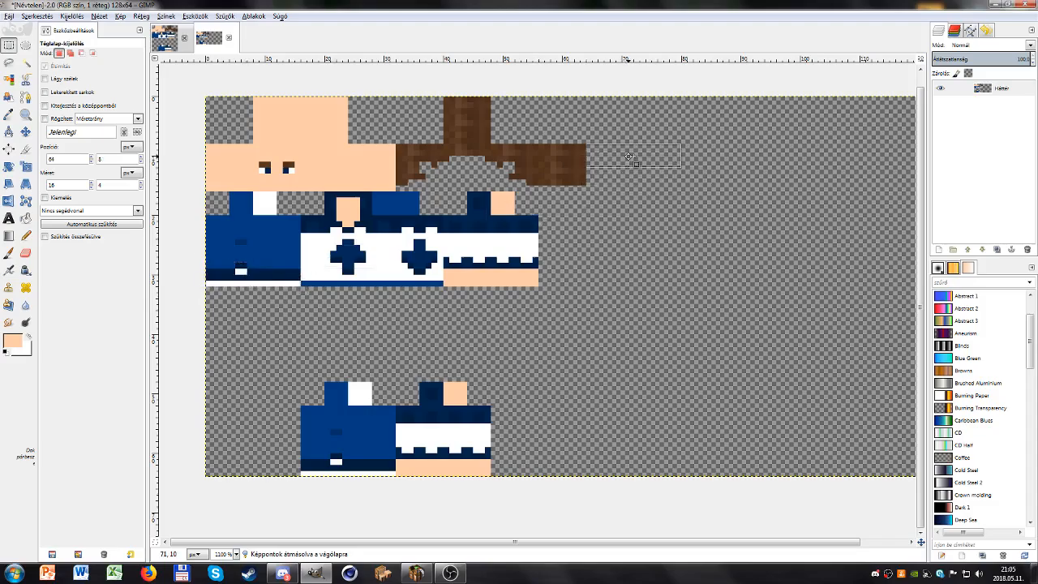
{"action": "left_click_drag", "start_coordinate": [634, 157], "coordinate": [632, 134]}
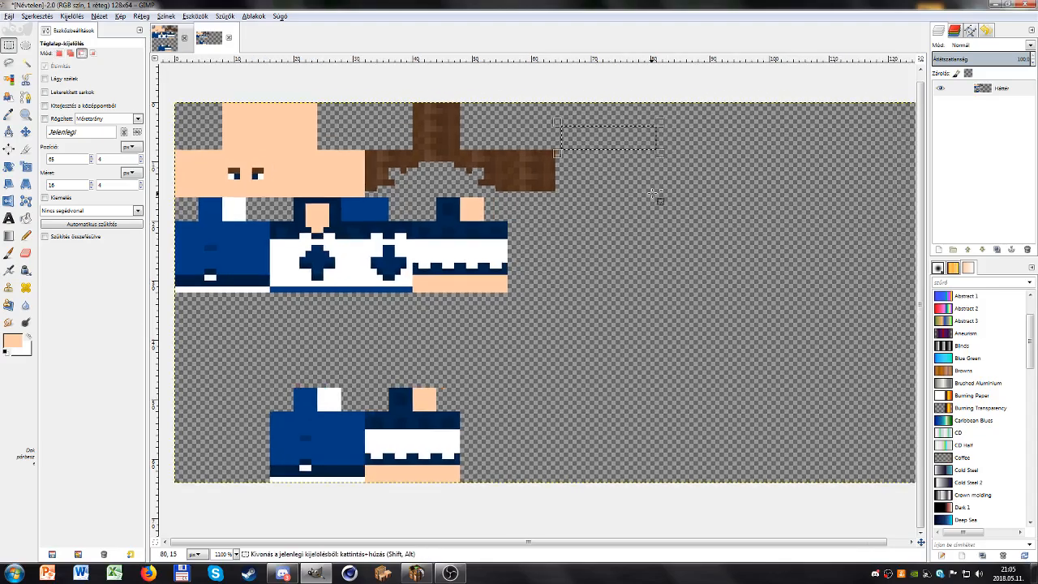
{"action": "key", "text": "ctrl+v"}
{"action": "left_click", "coordinate": [607, 205]}
Step: Copy the 8 × 4 px leg top and sole faces at 4, 16 and paste them directly above the copied shoe strip
{"action": "left_click_drag", "start_coordinate": [198, 197], "coordinate": [244, 218]}
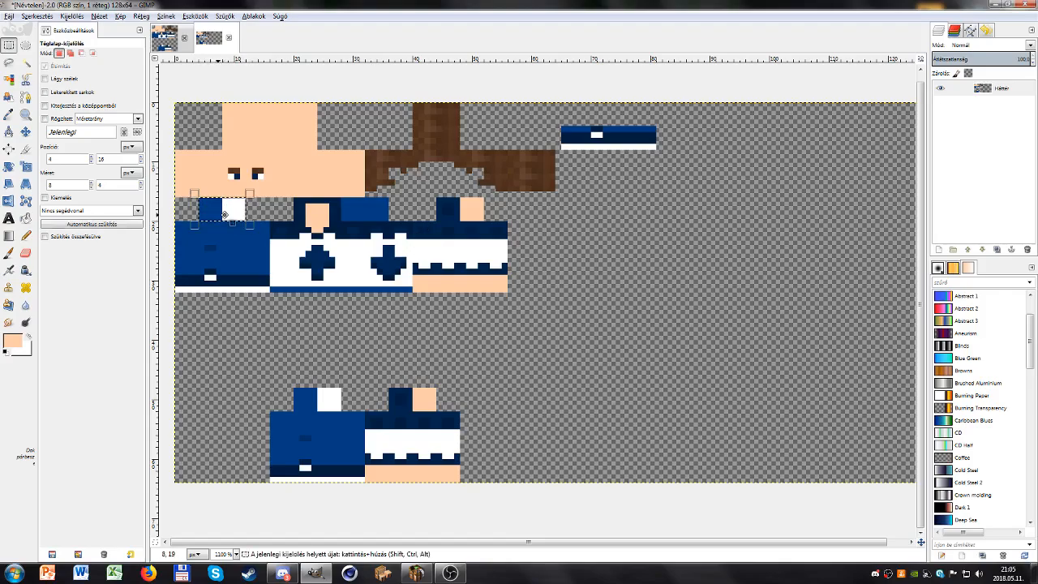
{"action": "key", "text": "ctrl+c"}
{"action": "left_click_drag", "start_coordinate": [217, 210], "coordinate": [656, 149]}
{"action": "key", "text": "ctrl+v"}
{"action": "left_click", "coordinate": [600, 203]}
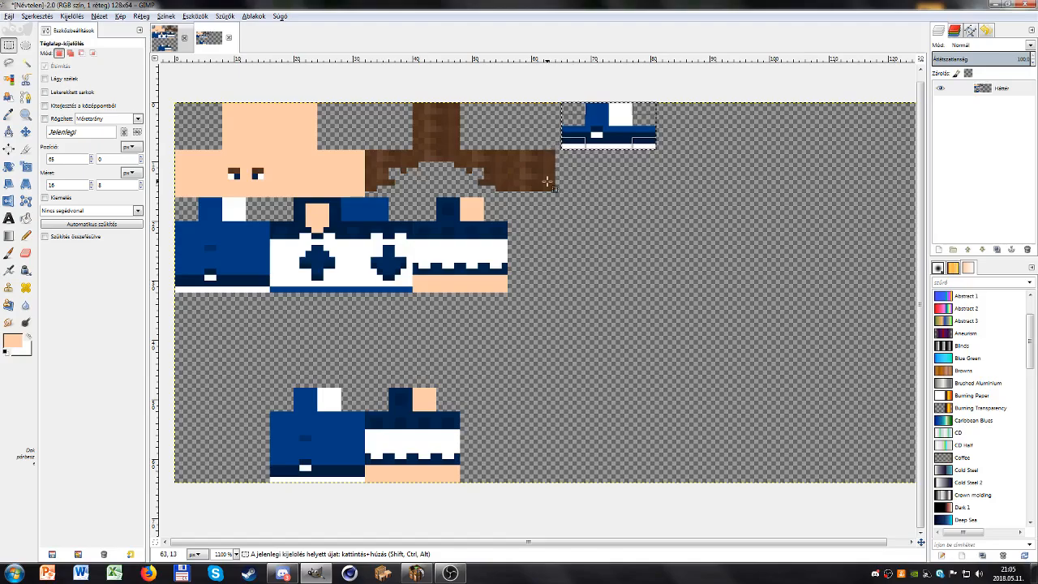
{"action": "left_click", "coordinate": [619, 224]}
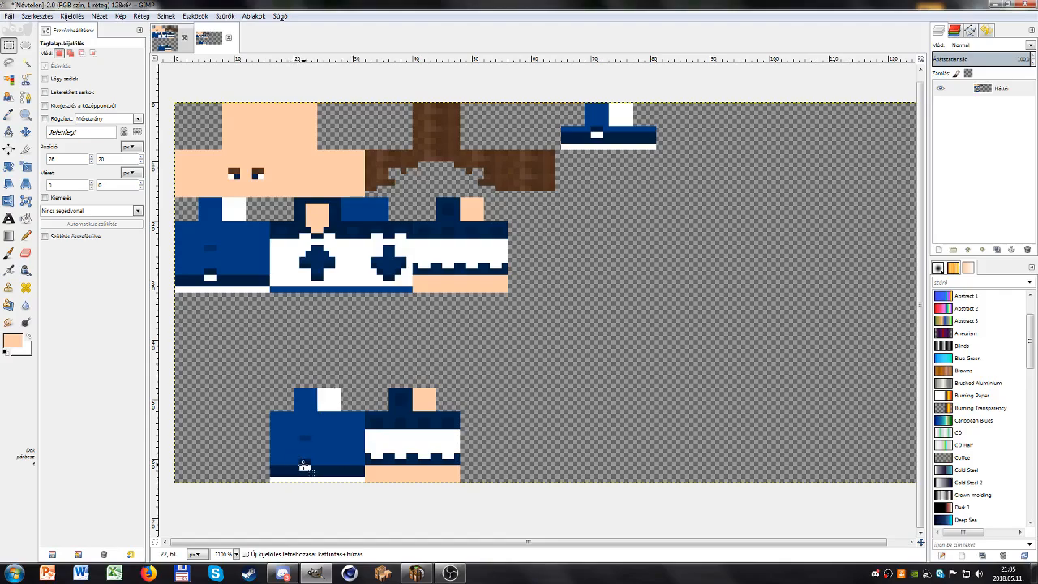
Step: Copy the assembled 16 × 8 px shoe texture and paste the duplicate beside it at 82, 0
{"action": "left_click_drag", "start_coordinate": [566, 104], "coordinate": [706, 124]}
{"action": "key", "text": "ctrl+c"}
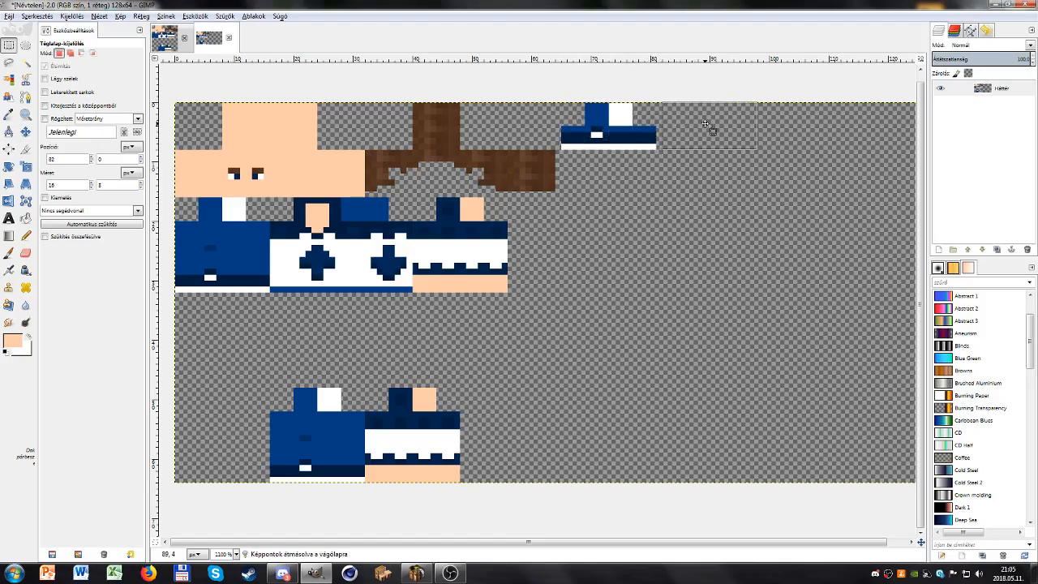
{"action": "key", "text": "ctrl+v"}
{"action": "left_click", "coordinate": [672, 220]}
{"action": "scroll", "coordinate": [695, 209], "scroll_direction": "right", "scroll_amount": 1}
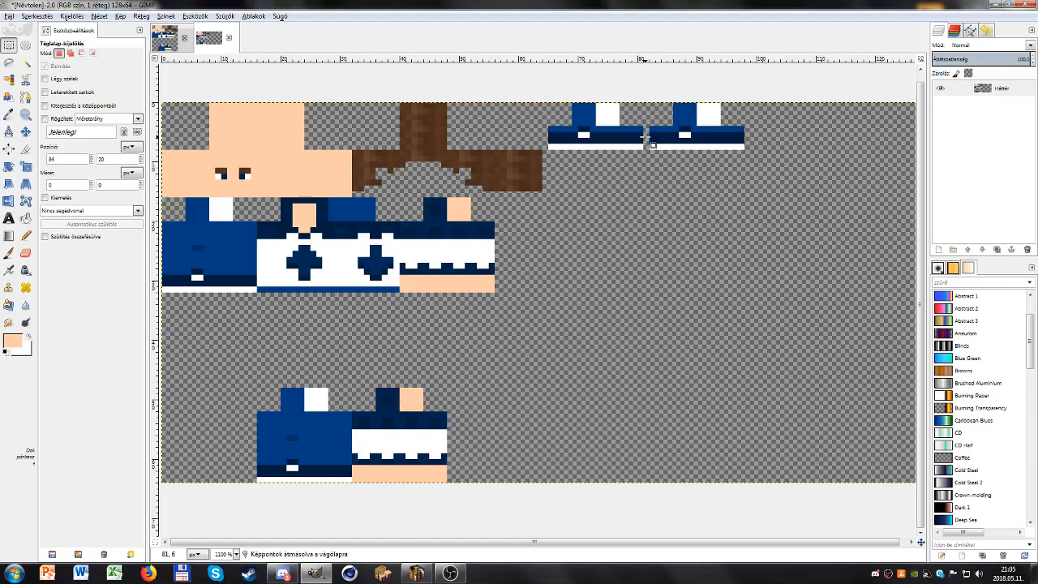
Step: Mark out the columns below both shoe textures and the body, arm and leg areas with temporary selections to review the layout
{"action": "left_click_drag", "start_coordinate": [497, 241], "coordinate": [536, 236]}
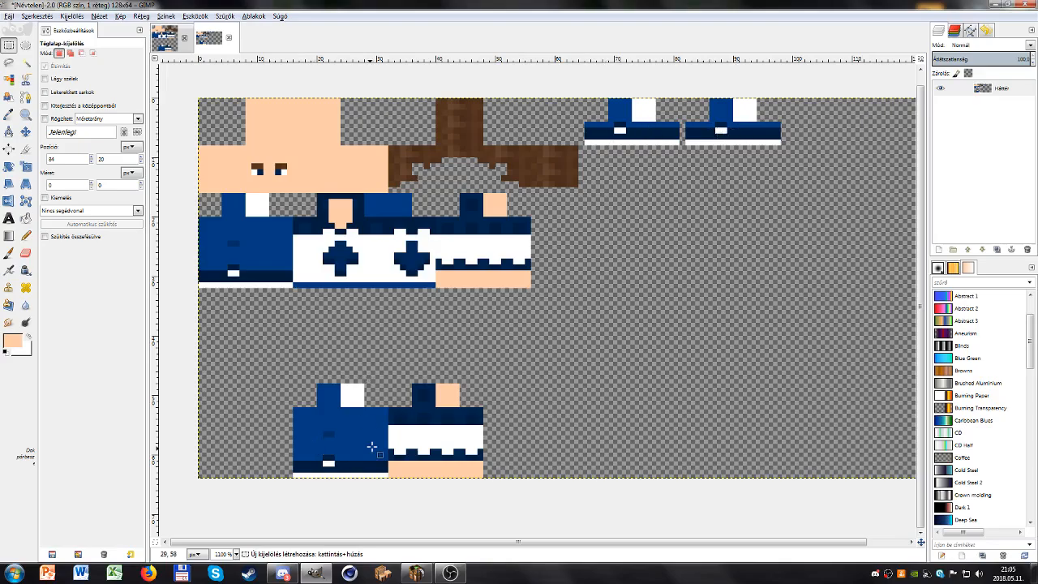
{"action": "left_click_drag", "start_coordinate": [572, 361], "coordinate": [562, 368]}
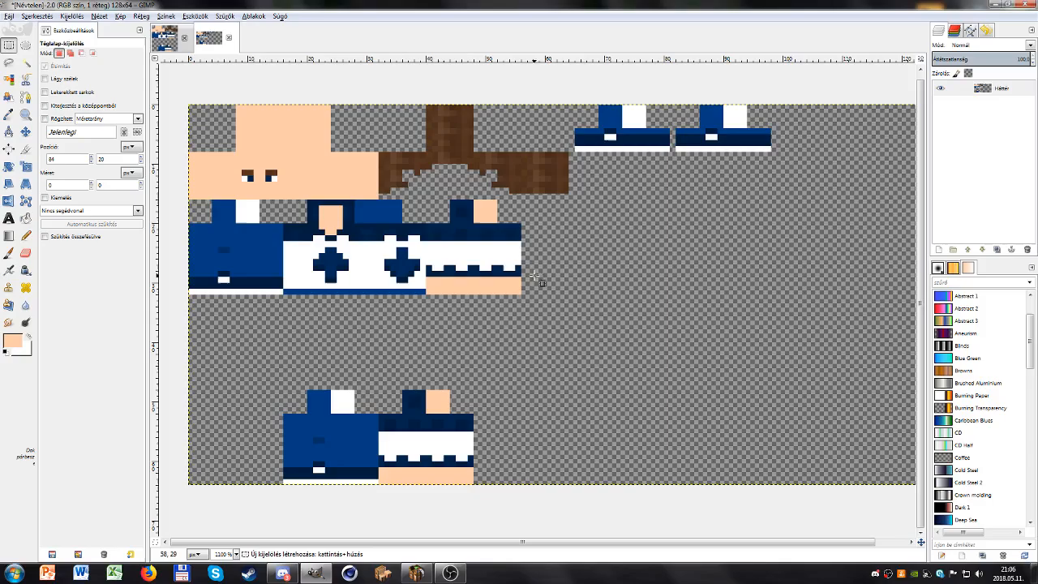
{"action": "left_click_drag", "start_coordinate": [577, 104], "coordinate": [670, 423]}
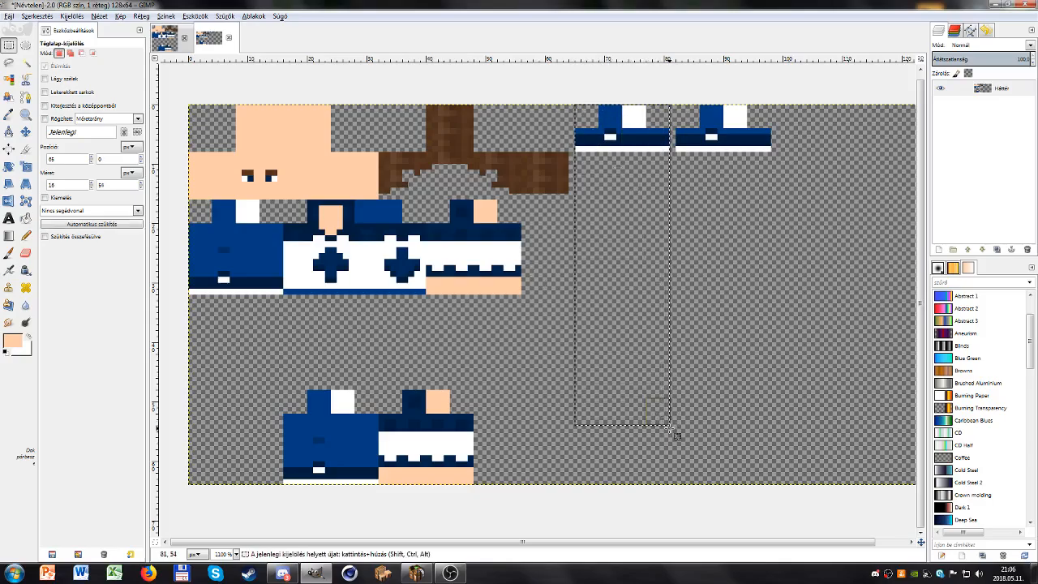
{"action": "left_click_drag", "start_coordinate": [479, 195], "coordinate": [242, 289]}
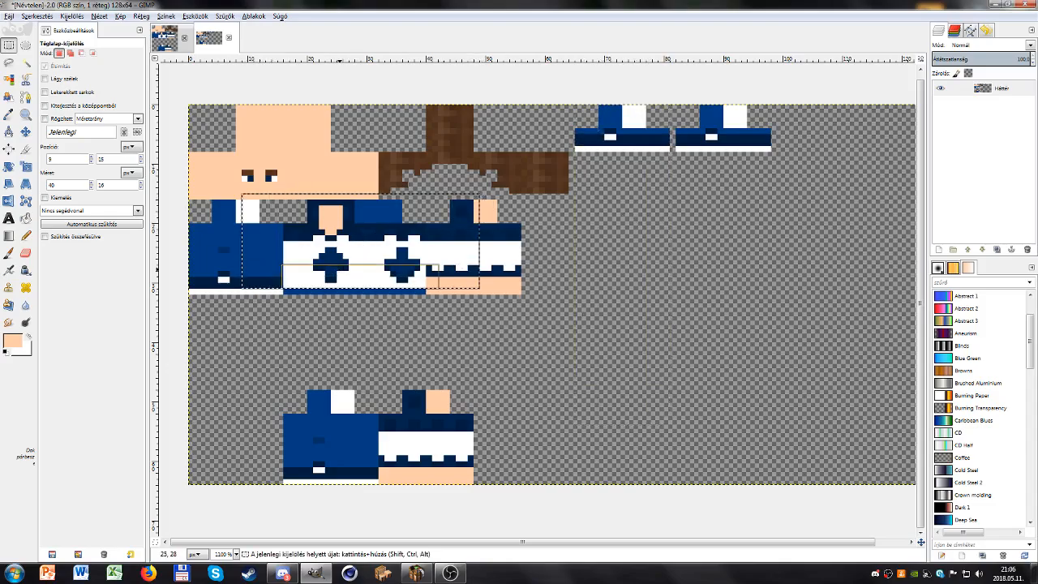
{"action": "left_click", "coordinate": [576, 266]}
{"action": "left_click_drag", "start_coordinate": [457, 205], "coordinate": [510, 277]}
{"action": "left_click", "coordinate": [533, 279]}
{"action": "left_click_drag", "start_coordinate": [265, 212], "coordinate": [189, 294]}
{"action": "left_click", "coordinate": [374, 269]}
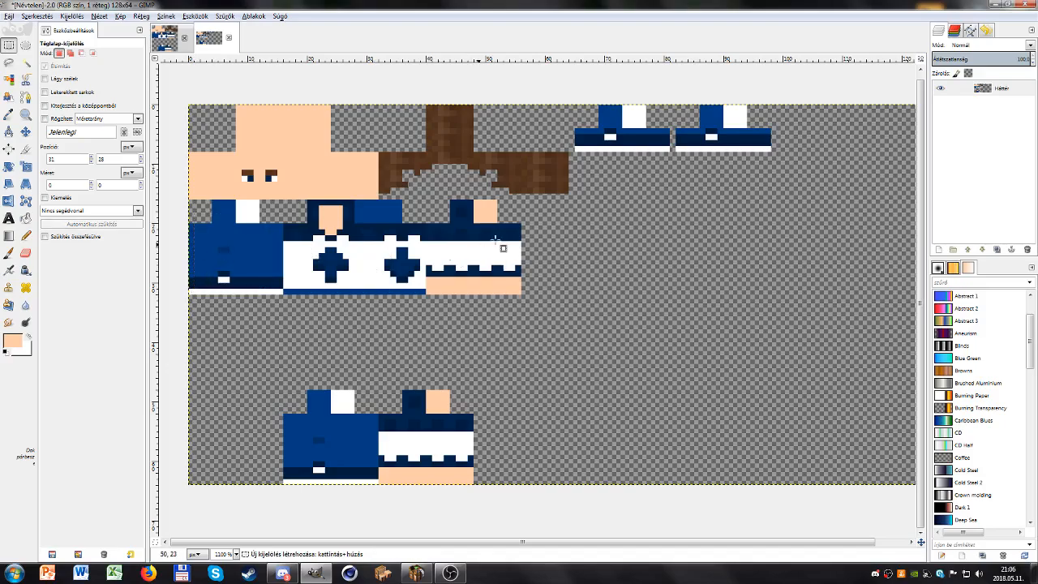
{"action": "mouse_move", "coordinate": [681, 106]}
{"action": "left_mouse_down"}
{"action": "mouse_move", "coordinate": [777, 315]}
{"action": "mouse_move", "coordinate": [771, 421]}
{"action": "left_mouse_up"}
{"action": "left_click", "coordinate": [860, 325]}
{"action": "left_click_drag", "start_coordinate": [457, 396], "coordinate": [289, 470]}
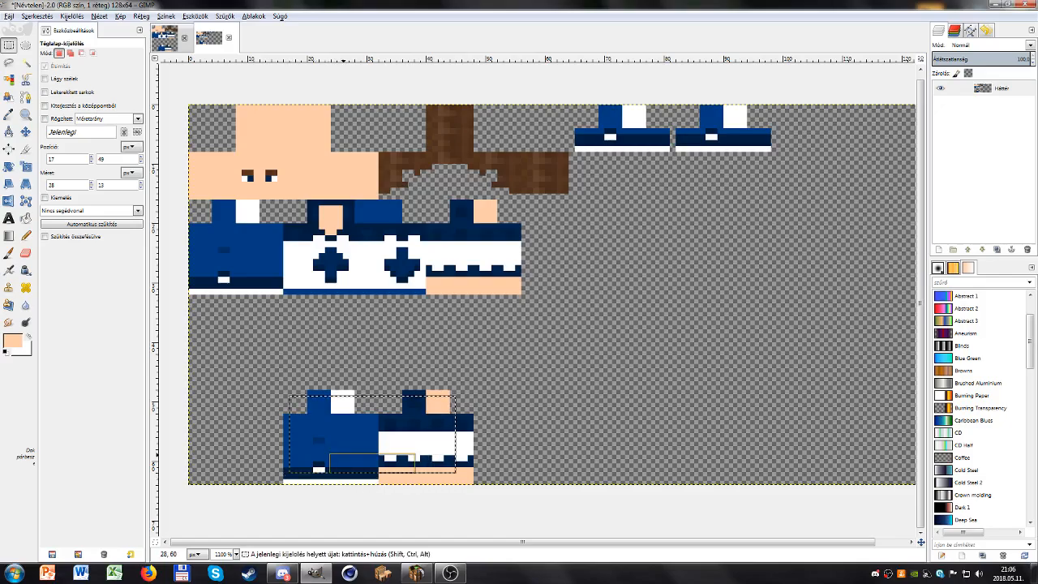
{"action": "left_click", "coordinate": [587, 344]}
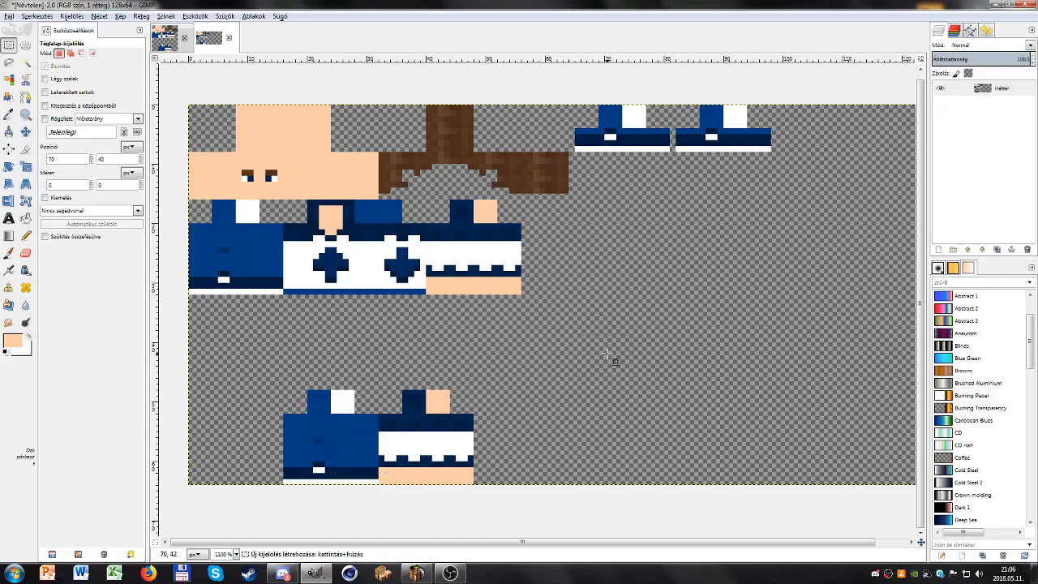
Step: Switch to the Pencil with a 1 px brush and set the foreground colour to 00ff00
{"action": "left_click_drag", "start_coordinate": [713, 266], "coordinate": [690, 277]}
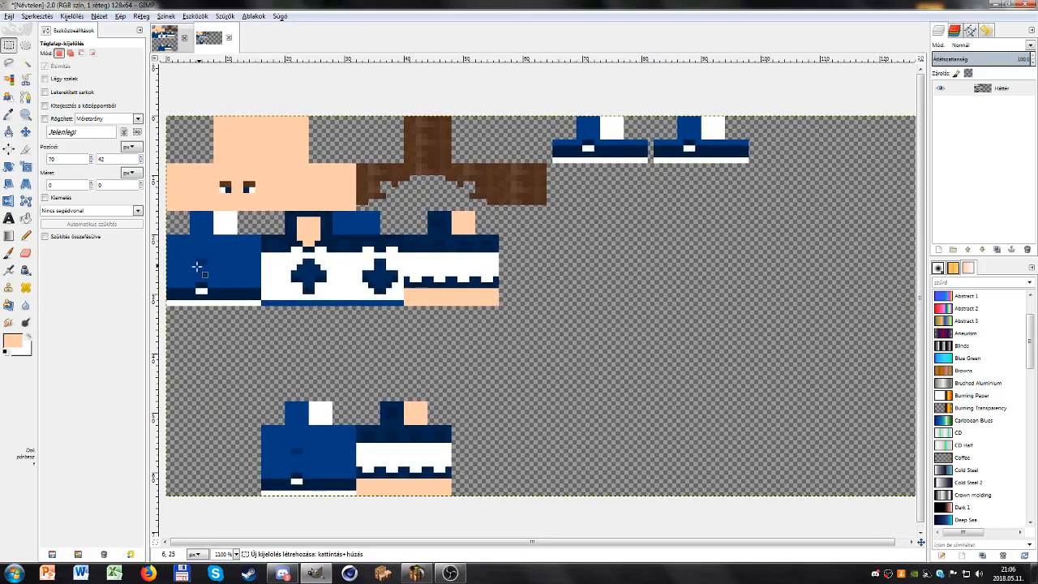
{"action": "left_click", "coordinate": [25, 235]}
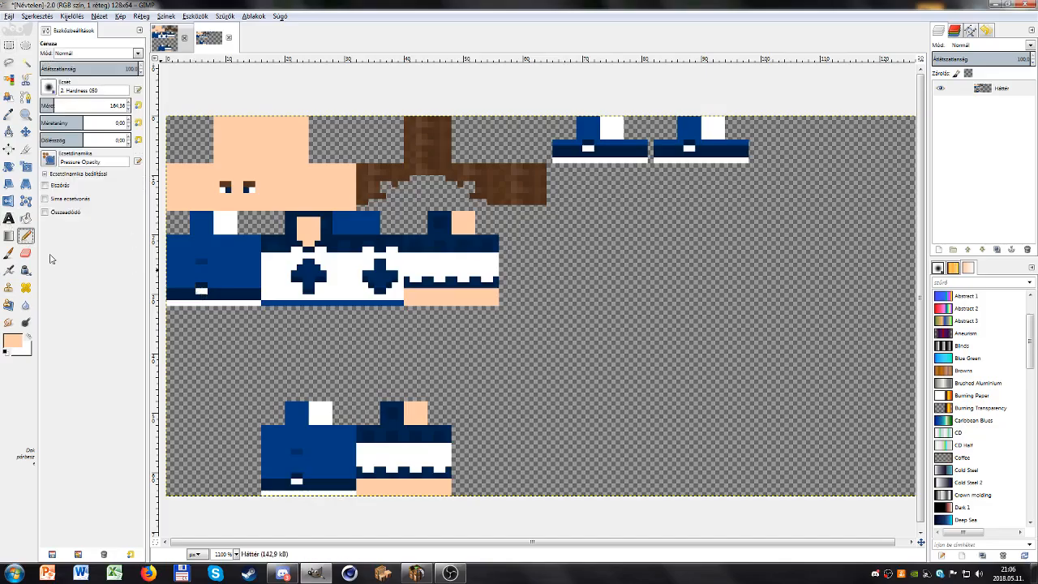
{"action": "left_click", "coordinate": [13, 341]}
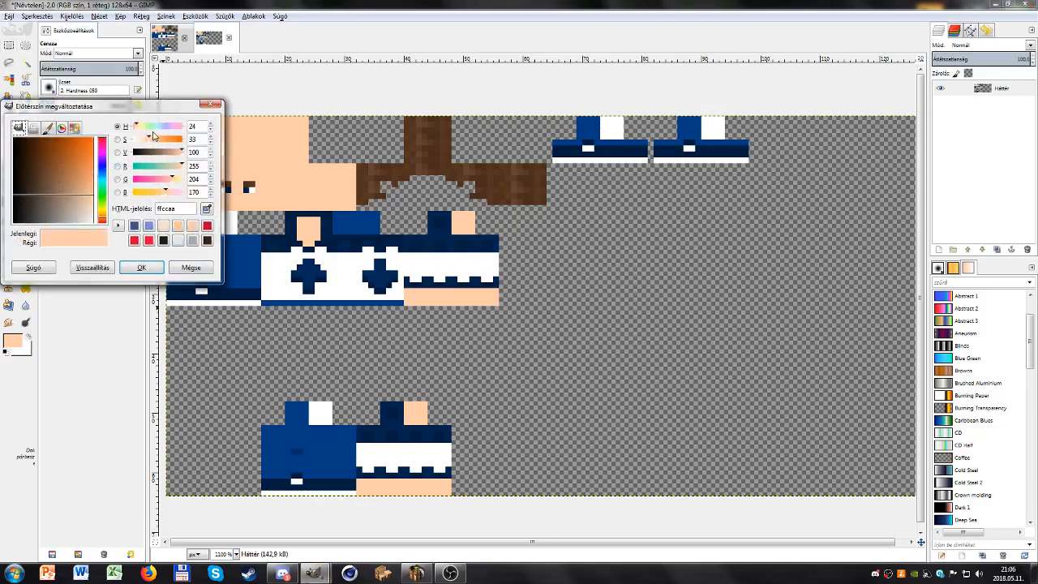
{"action": "left_click_drag", "start_coordinate": [180, 166], "coordinate": [130, 192]}
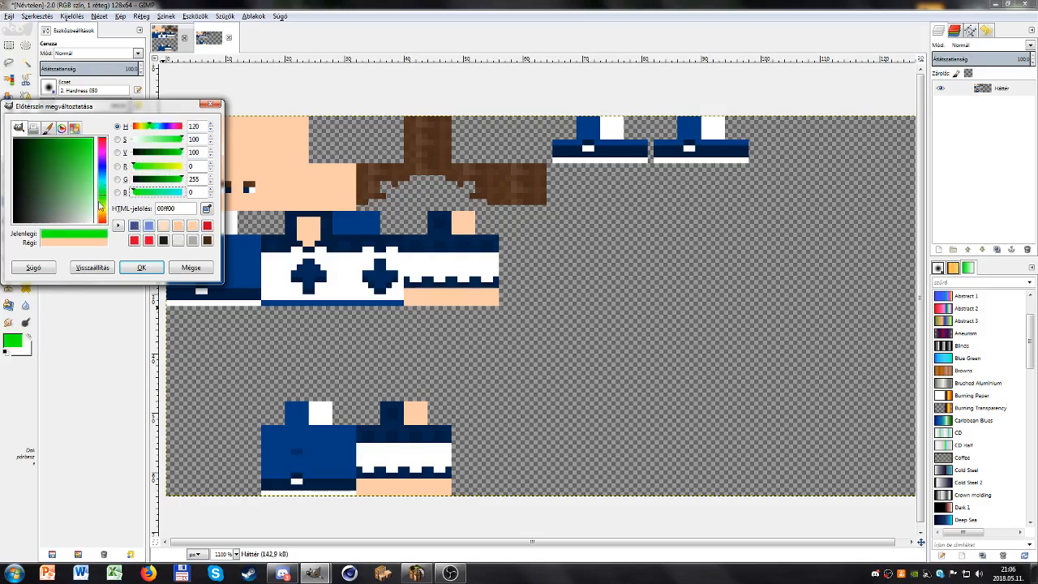
{"action": "left_click", "coordinate": [126, 269]}
Step: Draw a 4 × 4 px green square directly below the first leg, starting at 4, 32
{"action": "scroll", "coordinate": [221, 329], "scroll_direction": "left", "scroll_amount": 3}
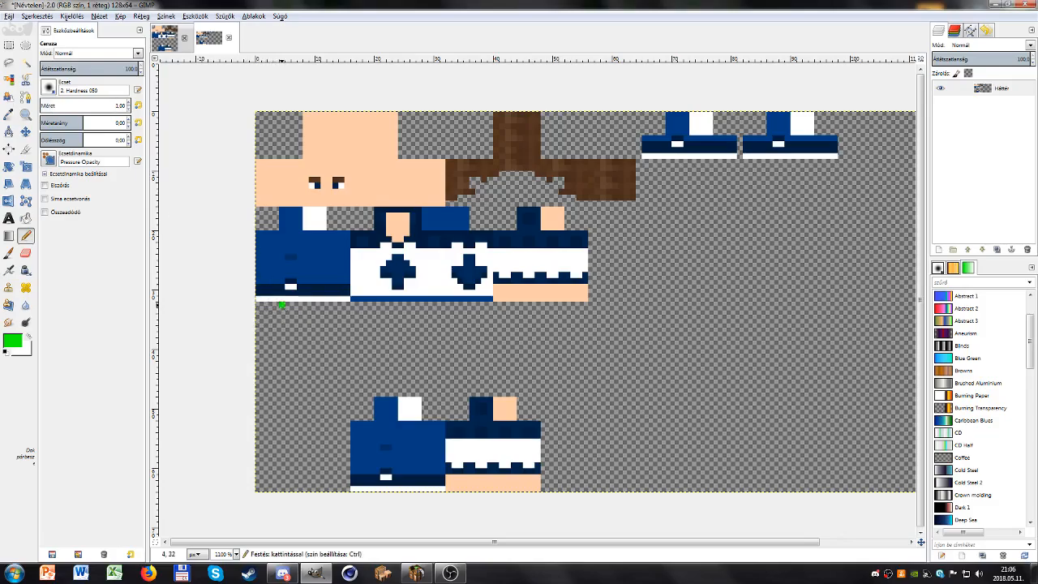
{"action": "left_click", "coordinate": [283, 324], "text": "shift"}
{"action": "left_click", "coordinate": [300, 324], "text": "shift"}
{"action": "left_click", "coordinate": [300, 304], "text": "shift"}
{"action": "left_click", "coordinate": [285, 306], "text": "shift"}
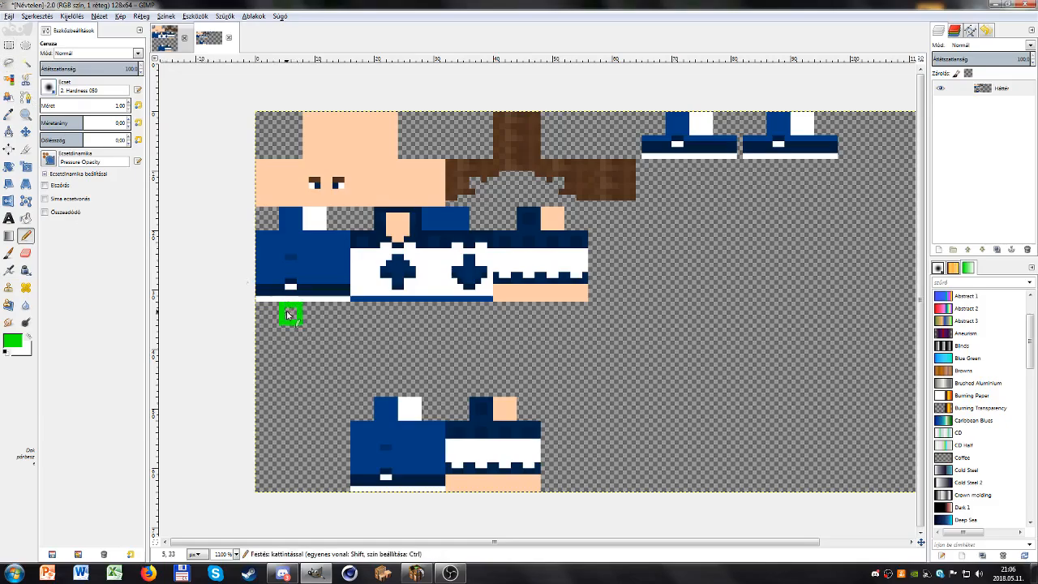
Step: Draw a 4 × 12 px green rectangle outline at 0, 36, diagonally below the green square
{"action": "left_click", "coordinate": [276, 347], "text": "shift"}
{"action": "left_click", "coordinate": [276, 370], "text": "shift"}
{"action": "left_click", "coordinate": [276, 395], "text": "shift"}
{"action": "left_click", "coordinate": [258, 395], "text": "shift"}
{"action": "left_click", "coordinate": [258, 328], "text": "shift"}
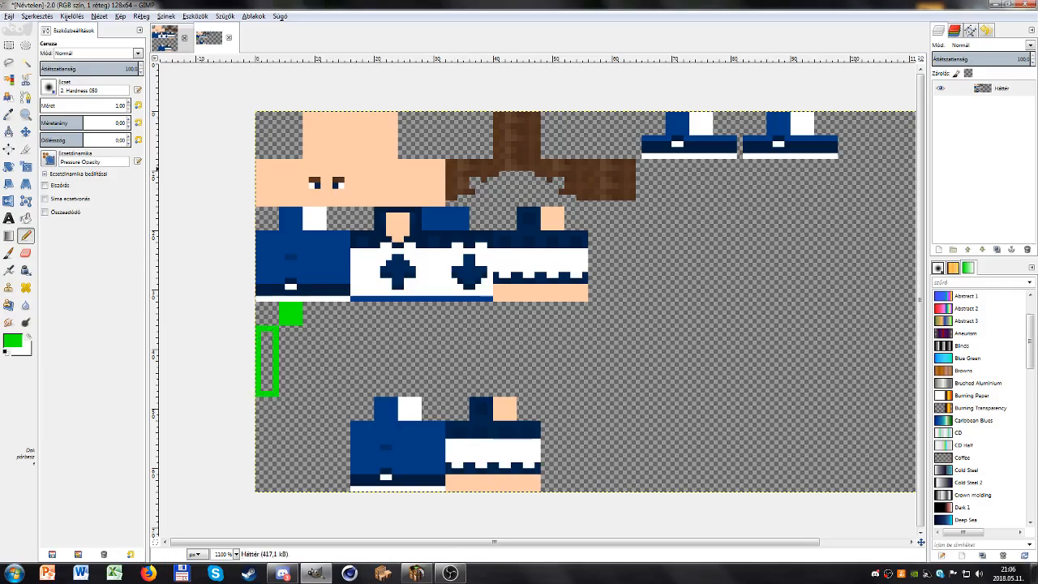
Step: Copy the 4 × 12 px green outline and paste the duplicate directly beside it at 4, 36
{"action": "key", "text": "r"}
{"action": "left_click_drag", "start_coordinate": [256, 326], "coordinate": [280, 398]}
{"action": "left_click", "coordinate": [303, 372]}
{"action": "left_click_drag", "start_coordinate": [257, 326], "coordinate": [293, 360]}
{"action": "key", "text": "ctrl+c"}
{"action": "left_click", "coordinate": [285, 366]}
{"action": "left_click", "coordinate": [284, 352]}
{"action": "key", "text": "ctrl+v"}
Step: Copy the 8 × 16 px green half, paste it at 8, 32 and flip it horizontally to complete the leg template
{"action": "left_click", "coordinate": [327, 345]}
{"action": "left_click_drag", "start_coordinate": [260, 306], "coordinate": [302, 395]}
{"action": "left_click_drag", "start_coordinate": [284, 357], "coordinate": [330, 358]}
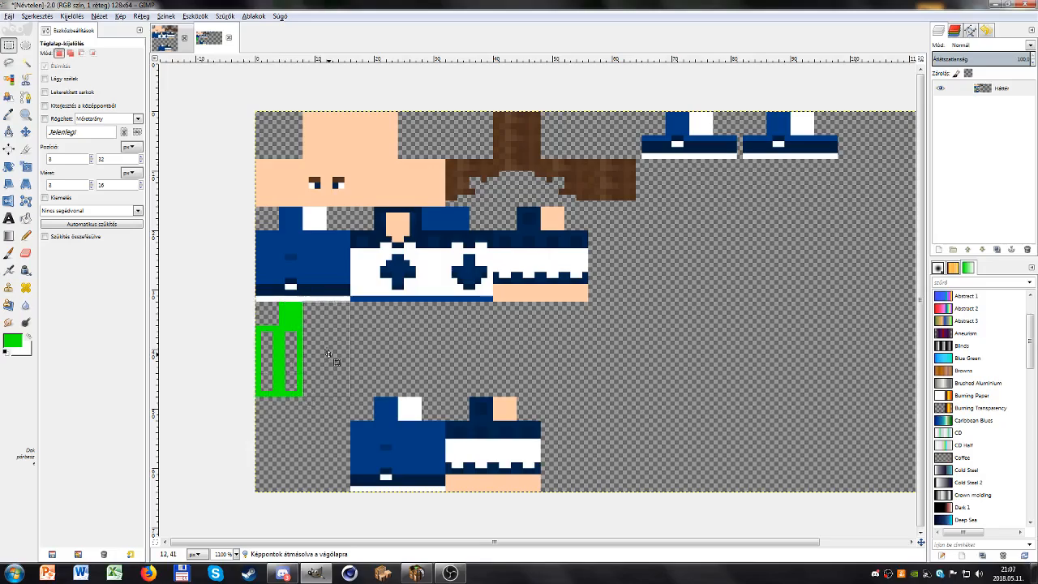
{"action": "key", "text": "ctrl+v"}
{"action": "left_click", "coordinate": [11, 203]}
{"action": "left_click", "coordinate": [324, 349]}
{"action": "left_click", "coordinate": [8, 44]}
{"action": "left_click", "coordinate": [370, 328]}
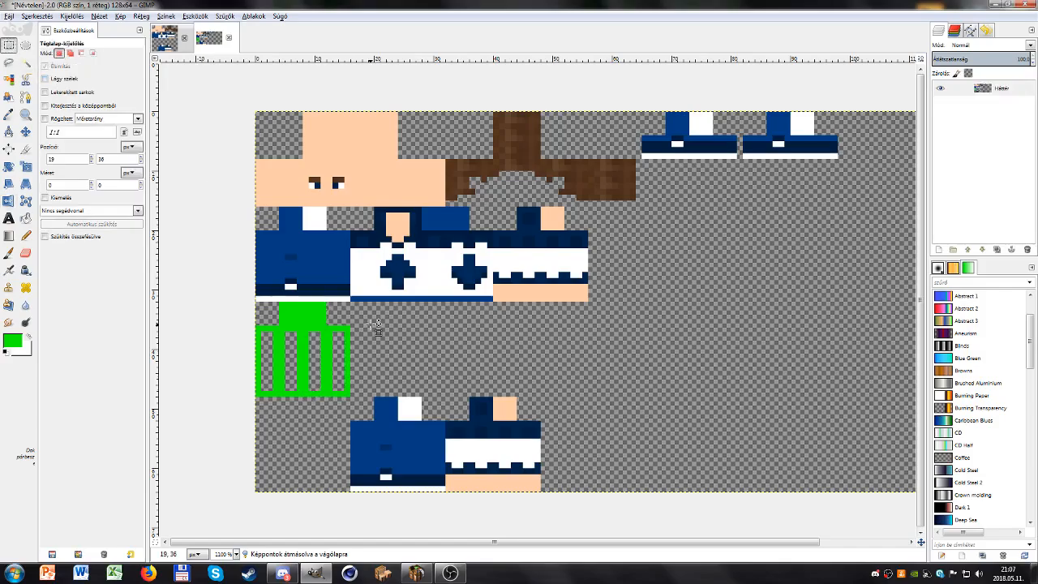
Step: Fill the four outlined columns of the leg template with solid green
{"action": "left_click_drag", "start_coordinate": [350, 337], "coordinate": [402, 330]}
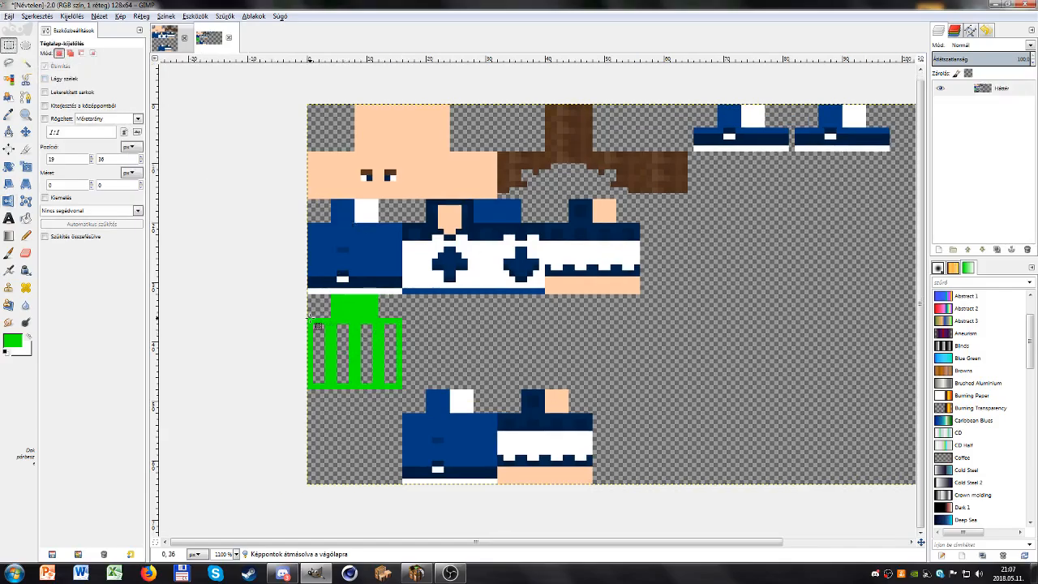
{"action": "left_click", "coordinate": [29, 237]}
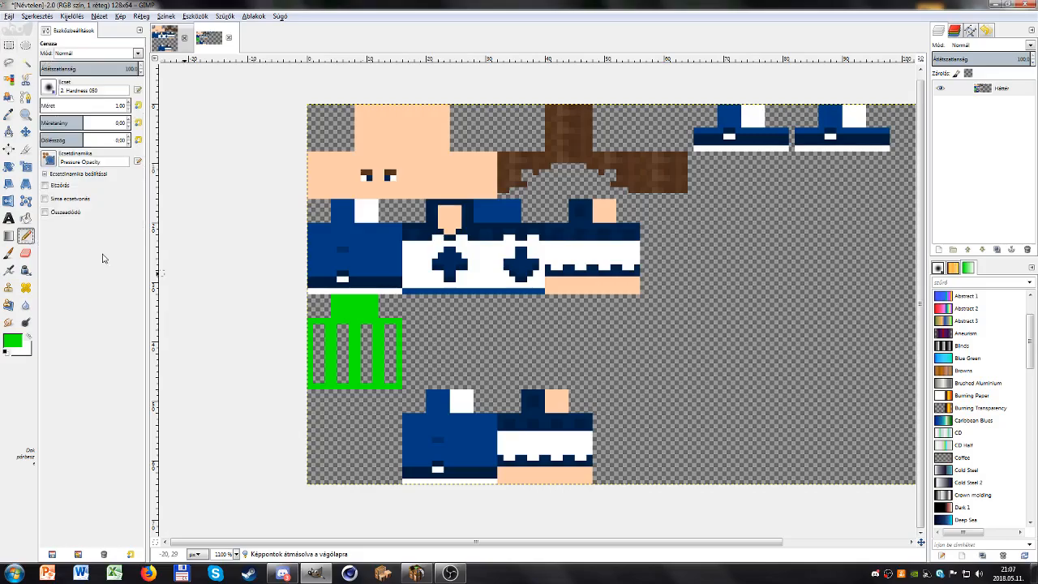
{"action": "left_click", "coordinate": [26, 219]}
{"action": "left_click", "coordinate": [320, 345]}
{"action": "left_click", "coordinate": [343, 345]}
{"action": "left_click", "coordinate": [365, 345]}
{"action": "left_click", "coordinate": [388, 347]}
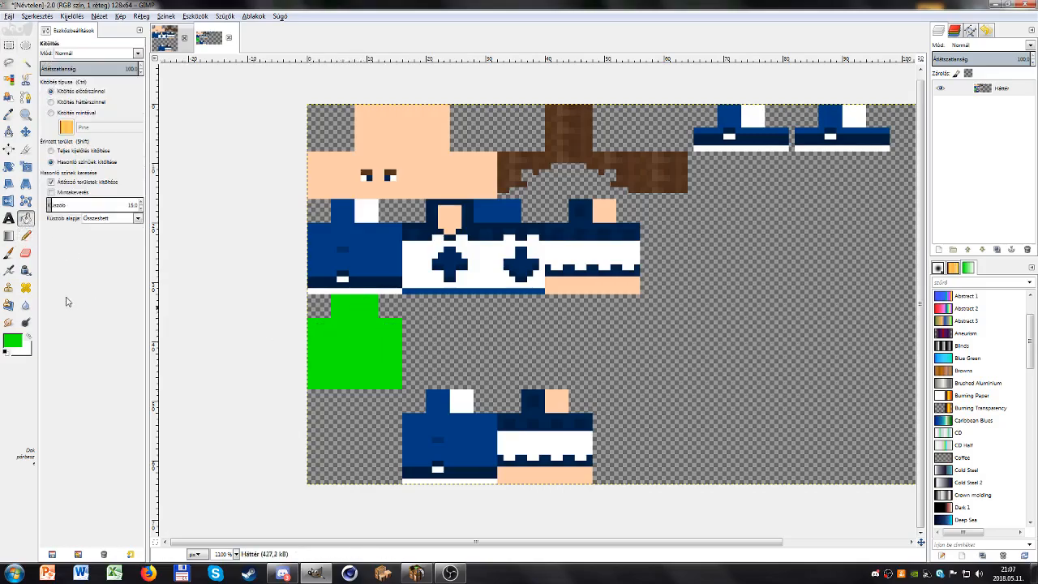
Step: Copy the 16 × 16 px green leg template and paste it below the first shoe texture at 65, 9
{"action": "left_click", "coordinate": [26, 235]}
{"action": "mouse_move", "coordinate": [334, 289]}
{"action": "left_mouse_down"}
{"action": "mouse_move", "coordinate": [231, 288]}
{"action": "mouse_move", "coordinate": [300, 393]}
{"action": "mouse_move", "coordinate": [264, 387]}
{"action": "left_mouse_up"}
{"action": "left_click", "coordinate": [7, 47]}
{"action": "key", "text": "ctrl+c"}
{"action": "left_click_drag", "start_coordinate": [252, 340], "coordinate": [641, 203]}
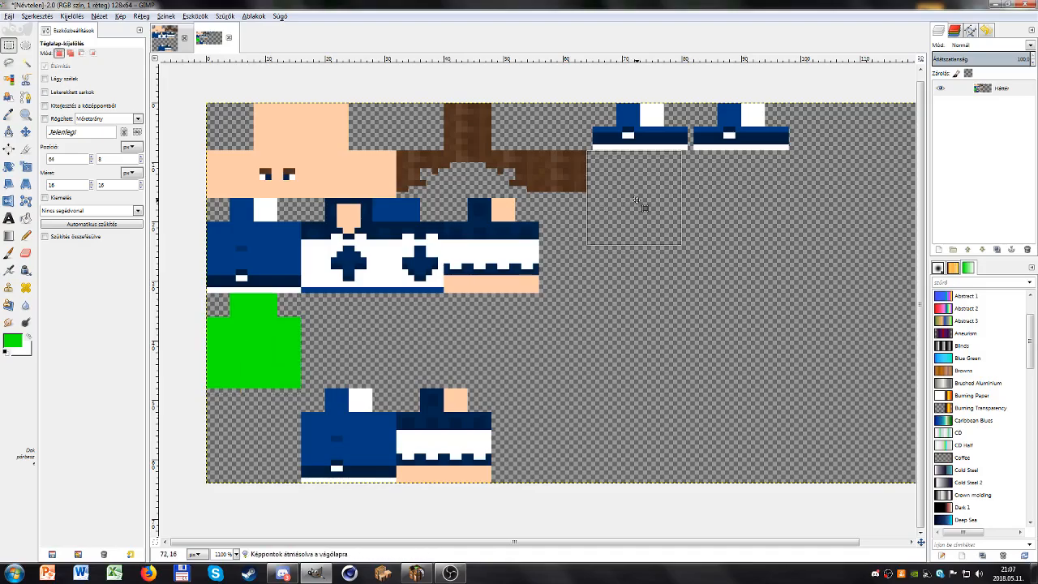
{"action": "key", "text": "ctrl+v"}
{"action": "left_click", "coordinate": [741, 209]}
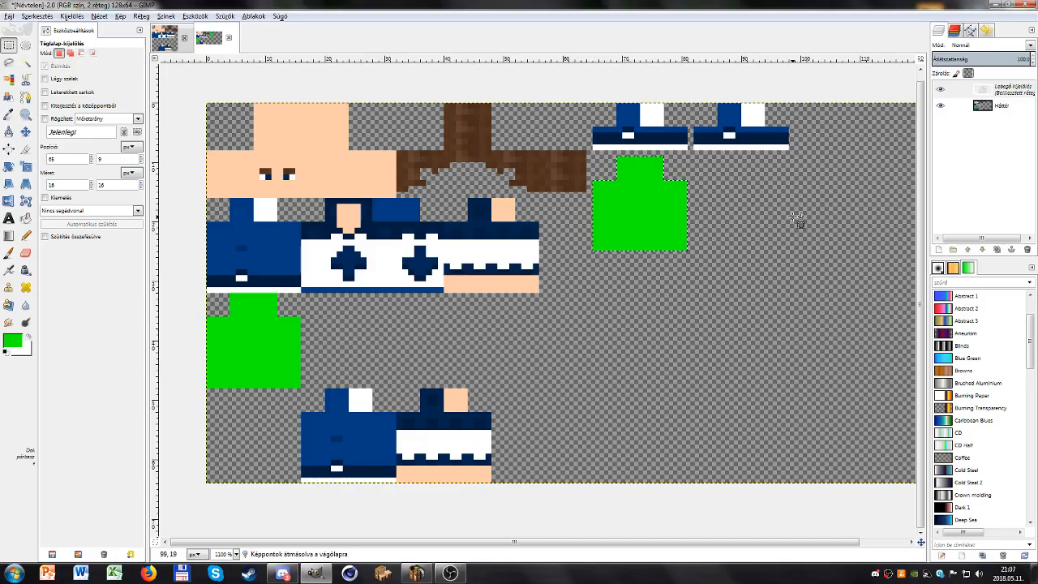
Step: Cut the lower 16 × 8 px of the pasted green template and paste it 4 px lower at 65, 21
{"action": "scroll", "coordinate": [533, 219], "scroll_direction": "up", "scroll_amount": 2}
{"action": "left_click_drag", "start_coordinate": [541, 214], "coordinate": [526, 207]}
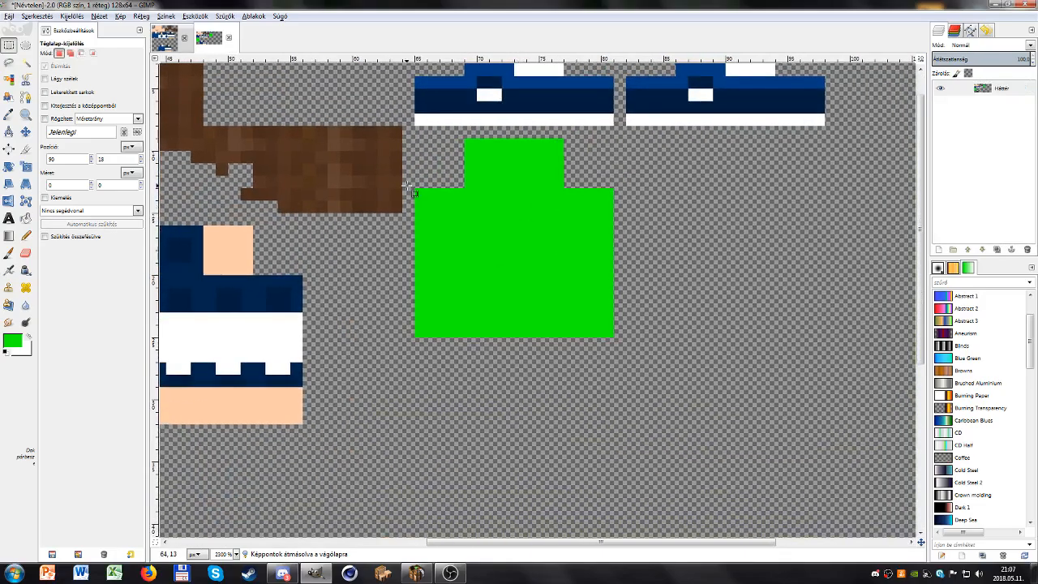
{"action": "left_click_drag", "start_coordinate": [414, 189], "coordinate": [609, 235]}
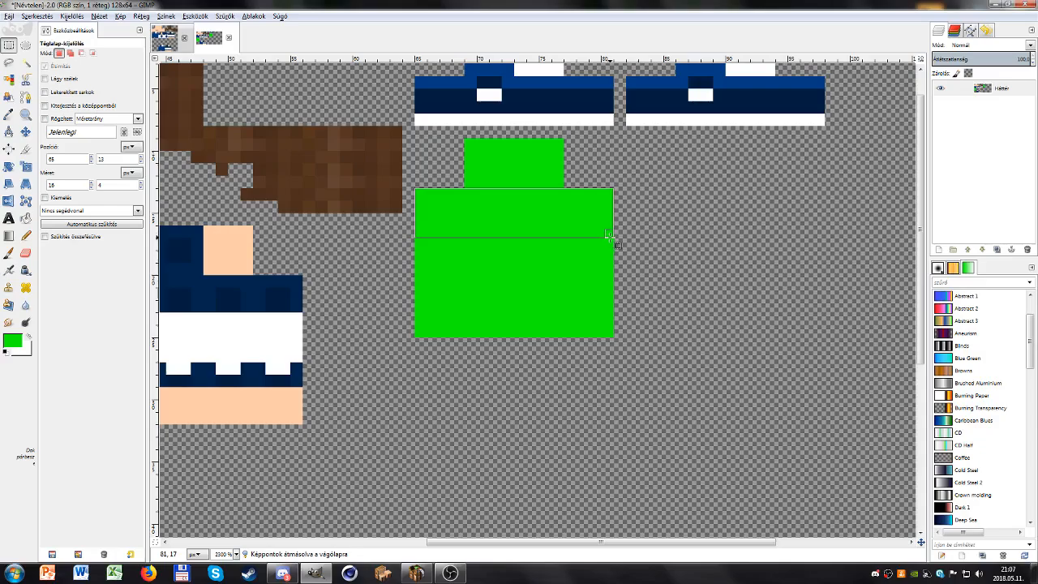
{"action": "left_click_drag", "start_coordinate": [514, 220], "coordinate": [488, 335]}
{"action": "left_click_drag", "start_coordinate": [586, 301], "coordinate": [612, 289]}
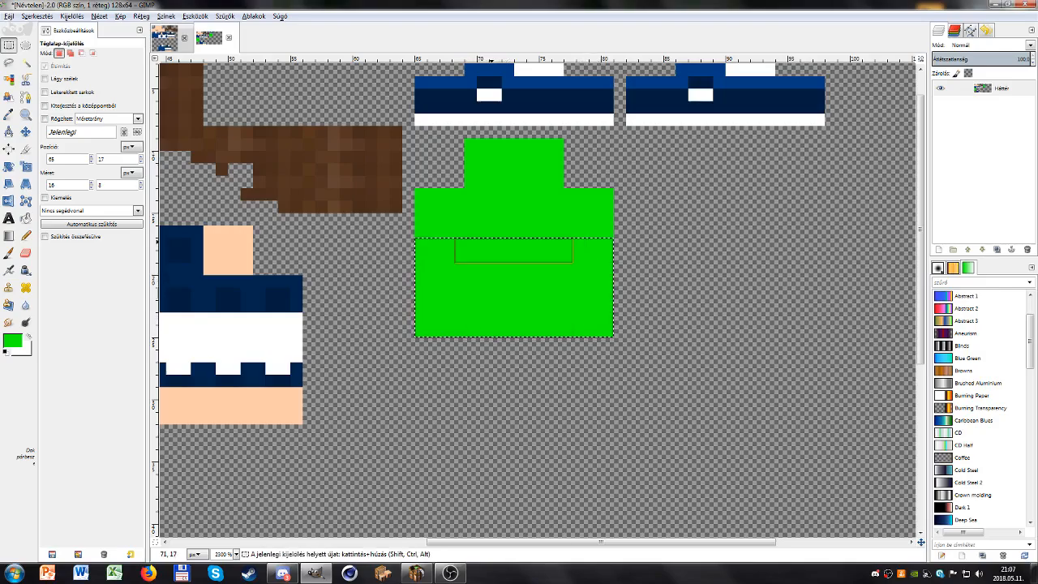
{"action": "scroll", "coordinate": [498, 249], "scroll_direction": "down", "scroll_amount": 1, "text": "ctrl"}
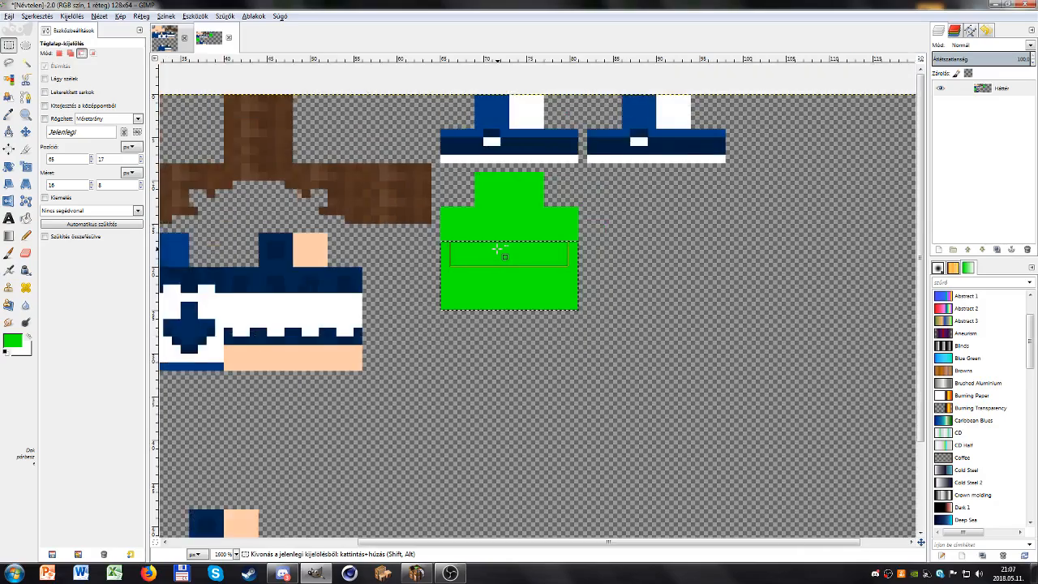
{"action": "scroll", "coordinate": [503, 255], "scroll_direction": "down", "scroll_amount": 1}
{"action": "key", "text": "ctrl+x"}
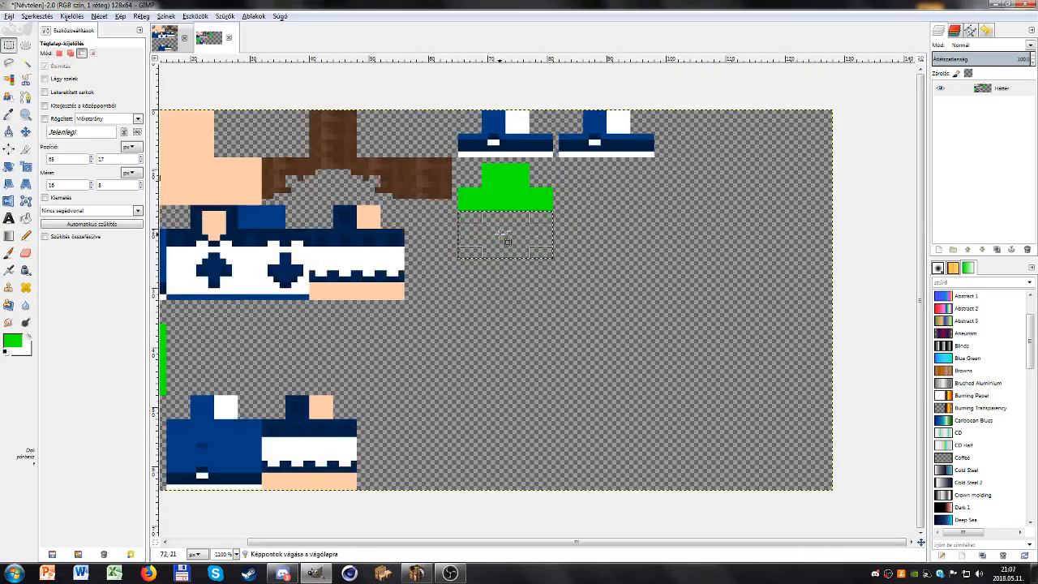
{"action": "left_click_drag", "start_coordinate": [504, 239], "coordinate": [502, 255]}
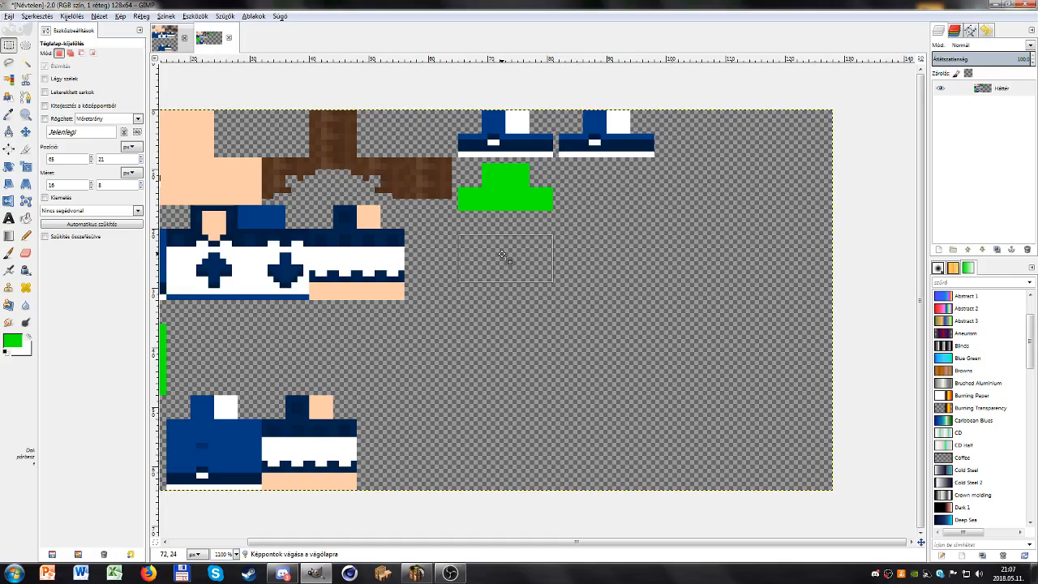
{"action": "key", "text": "ctrl+v"}
{"action": "left_click", "coordinate": [582, 251]}
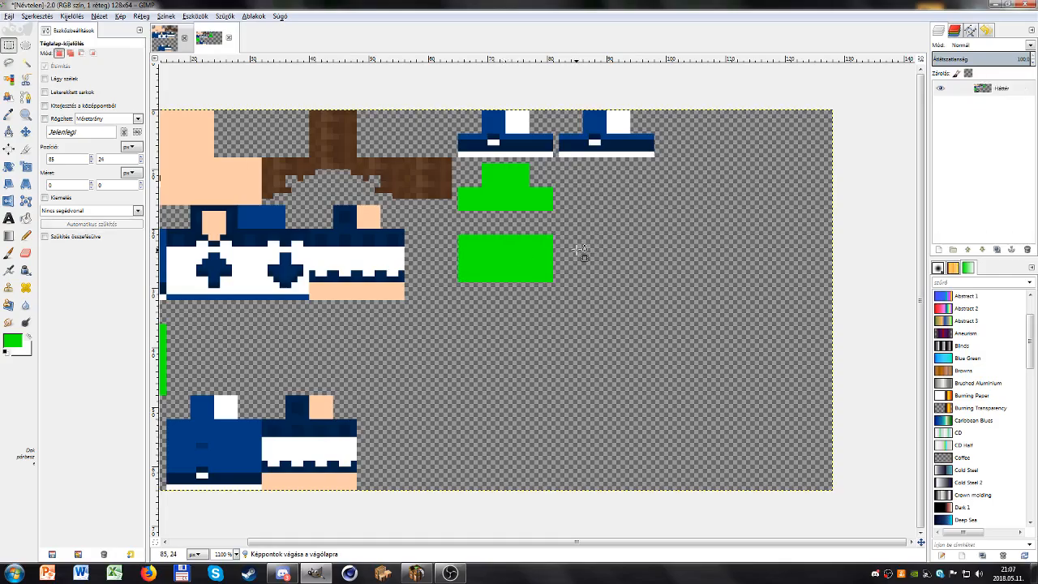
Step: Cut the lower 16 × 4 px strip of the moved green block and paste it 4 px lower at 65, 29
{"action": "left_click_drag", "start_coordinate": [458, 283], "coordinate": [503, 296]}
{"action": "key", "text": "ctrl+x"}
{"action": "key", "text": "ctrl+v"}
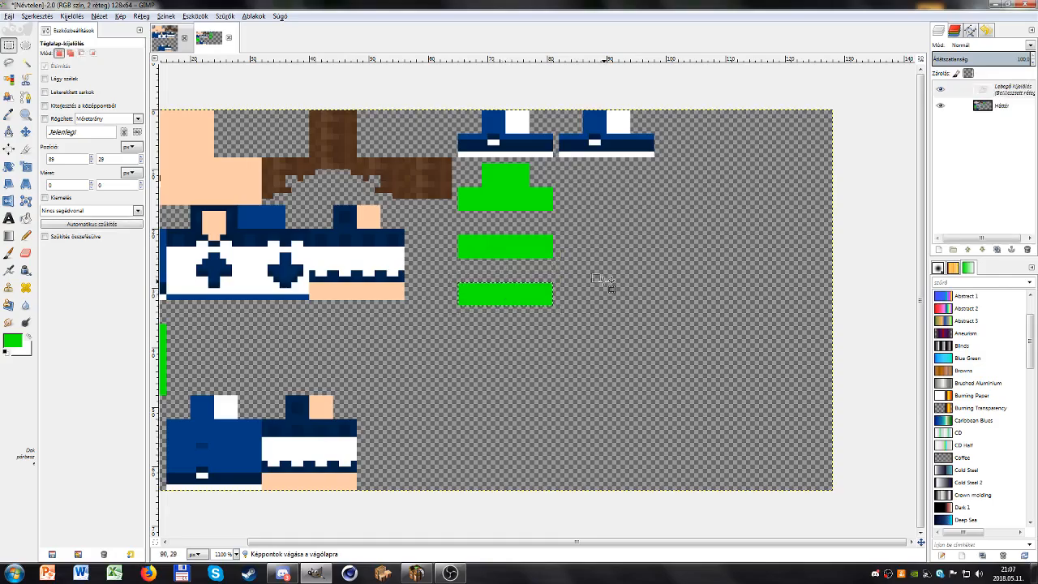
{"action": "left_click", "coordinate": [605, 282]}
Step: Cut the 4 × 4 px face at 73, 9 and paste it between the two lower green strips at 73, 25
{"action": "left_click_drag", "start_coordinate": [528, 163], "coordinate": [509, 184]}
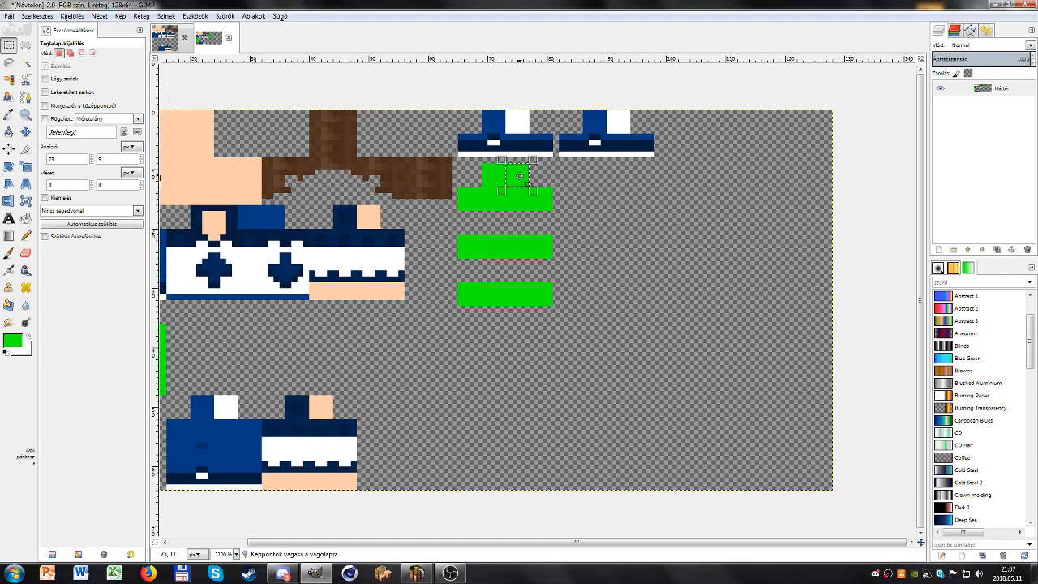
{"action": "key", "text": "ctrl+x"}
{"action": "left_click_drag", "start_coordinate": [518, 174], "coordinate": [519, 274]}
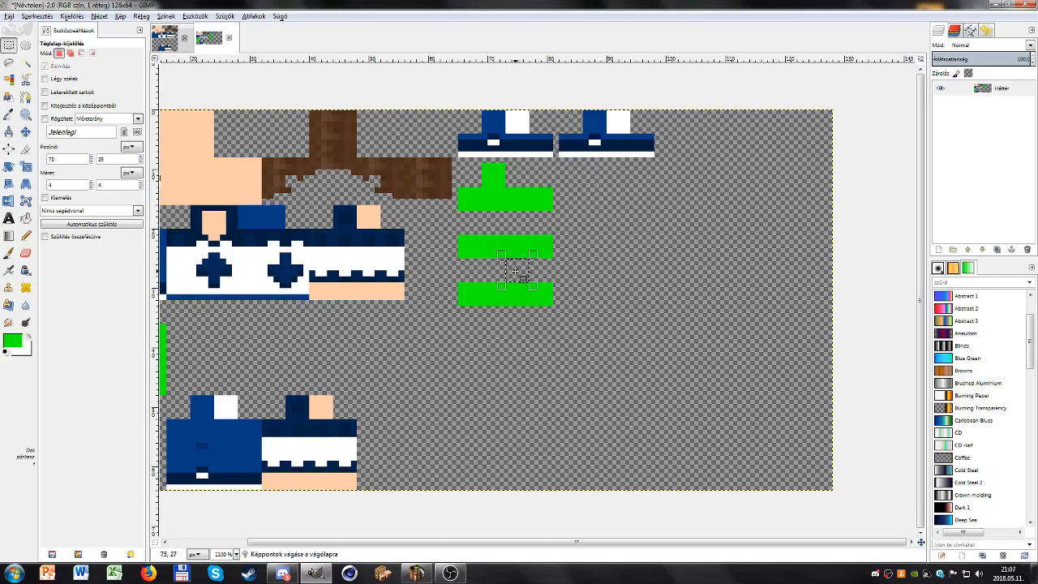
{"action": "key", "text": "ctrl+v"}
{"action": "left_click", "coordinate": [600, 272]}
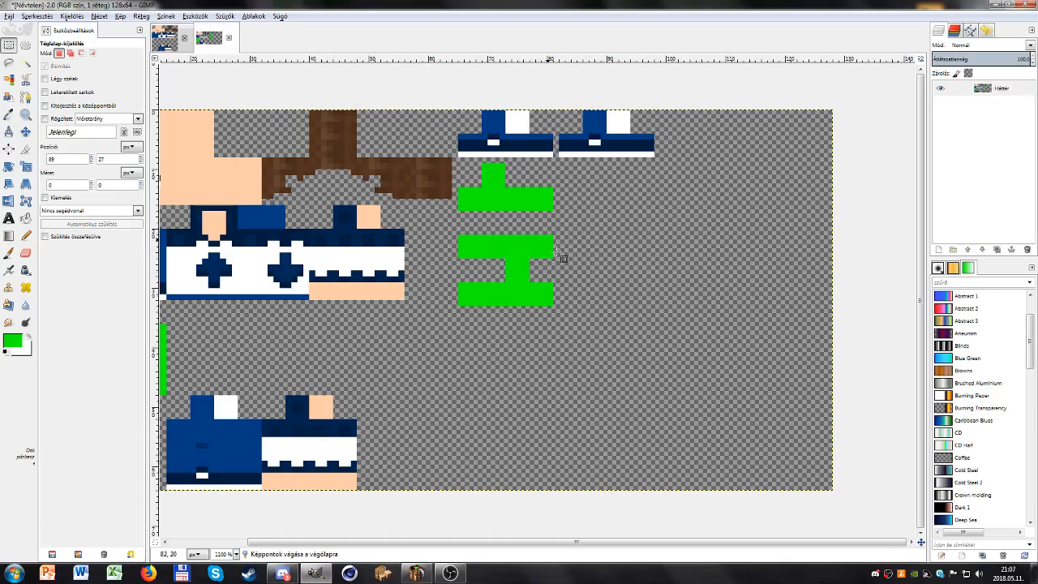
Step: Compare the strips and top faces of the whole green leg template with the separated pieces using temporary selections
{"action": "left_click_drag", "start_coordinate": [455, 304], "coordinate": [589, 296]}
{"action": "left_click_drag", "start_coordinate": [209, 317], "coordinate": [299, 339]}
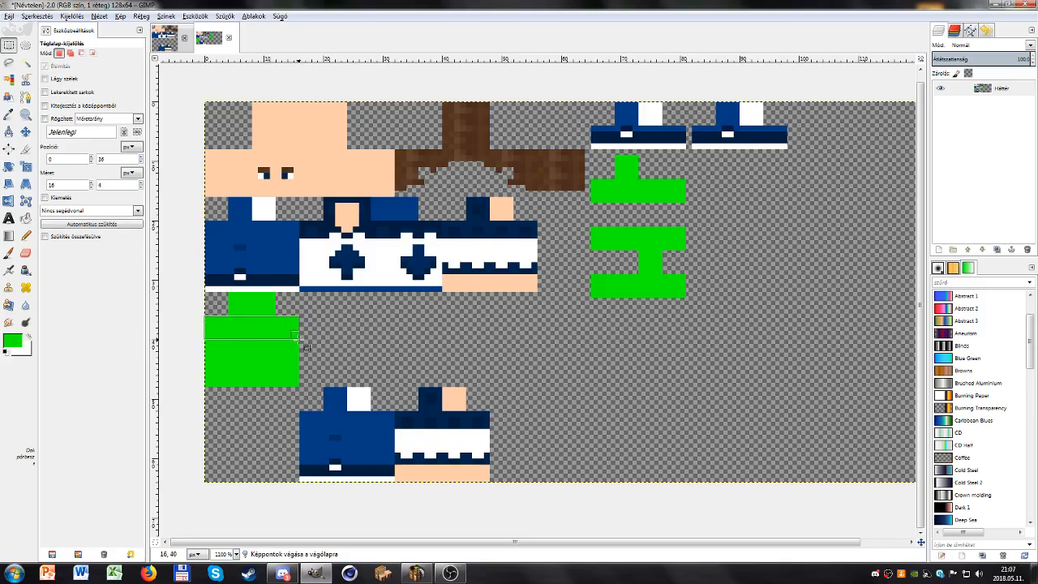
{"action": "left_click_drag", "start_coordinate": [592, 179], "coordinate": [688, 204]}
{"action": "left_click", "coordinate": [715, 203]}
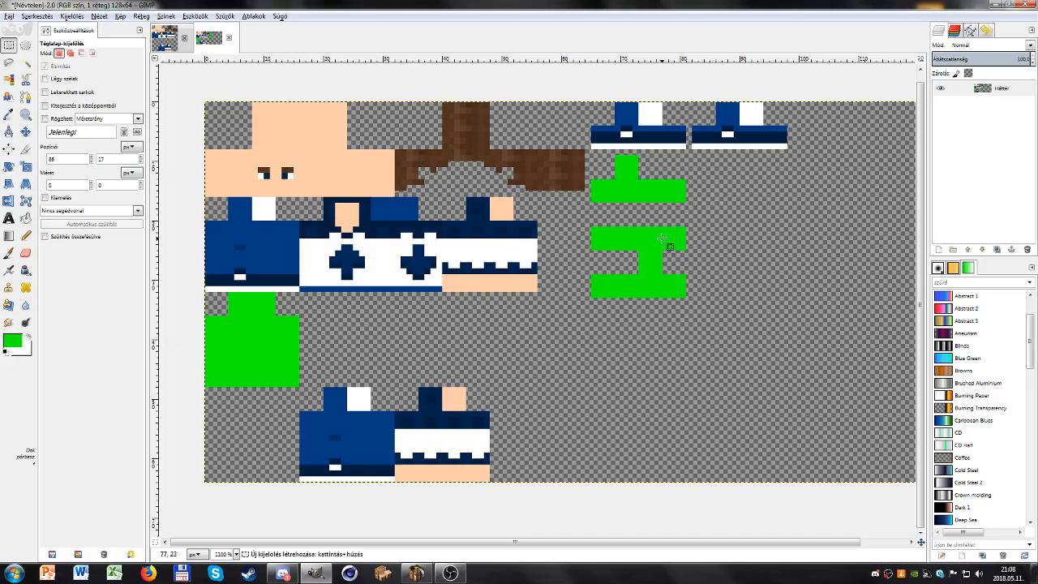
{"action": "left_click_drag", "start_coordinate": [229, 292], "coordinate": [275, 315]}
{"action": "left_click", "coordinate": [336, 312]}
{"action": "left_click", "coordinate": [673, 176]}
{"action": "scroll", "coordinate": [695, 285], "scroll_direction": "right", "scroll_amount": 3}
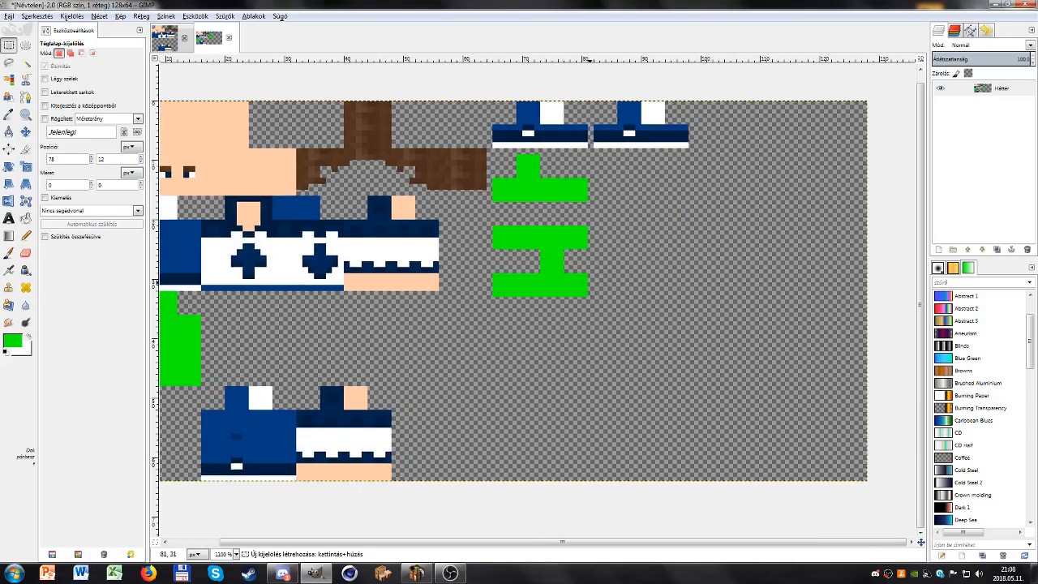
Step: Copy the 16 × 24 px separated green leg template and paste it below the second shoe texture at 82, 9
{"action": "left_click_drag", "start_coordinate": [493, 153], "coordinate": [589, 297]}
{"action": "key", "text": "ctrl+c"}
{"action": "left_click_drag", "start_coordinate": [531, 240], "coordinate": [635, 239]}
{"action": "key", "text": "ctrl+v"}
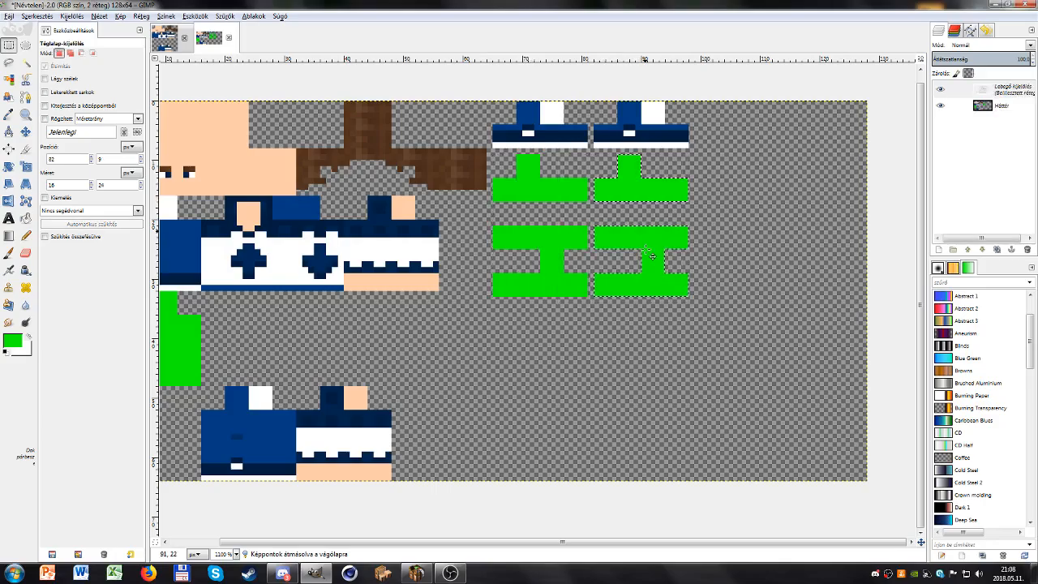
{"action": "scroll", "coordinate": [597, 365], "scroll_direction": "left", "scroll_amount": 4}
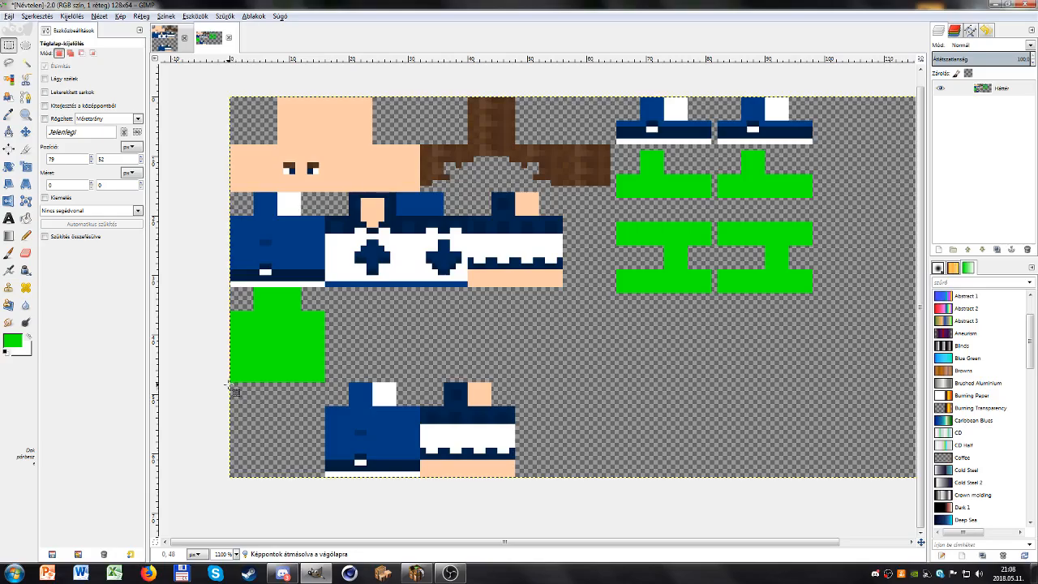
Step: Mark out the empty second-layer area at 0, 48 and delete the original 16 × 16 px green template above it
{"action": "left_click_drag", "start_coordinate": [233, 384], "coordinate": [325, 477]}
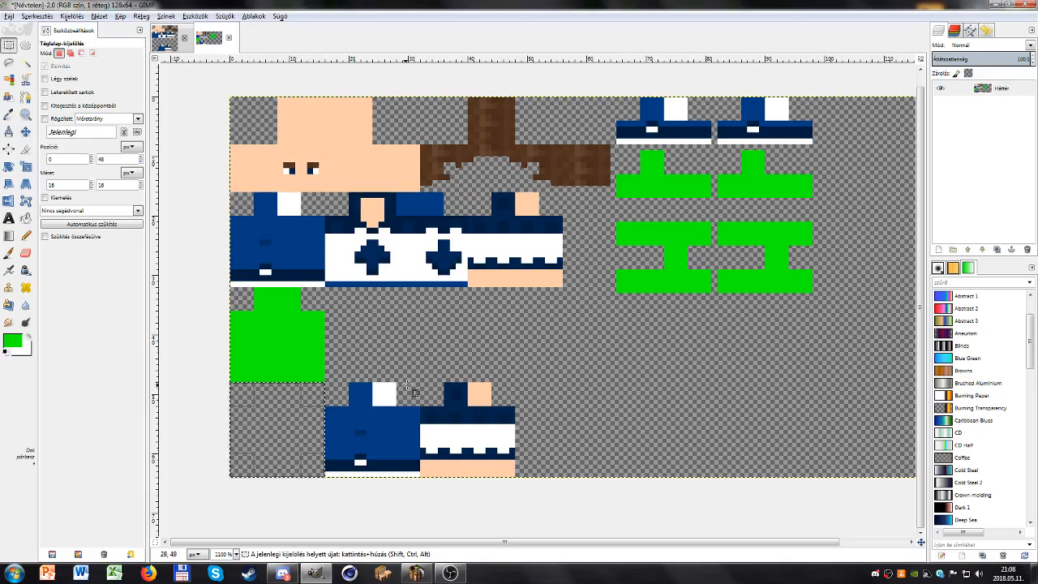
{"action": "left_click", "coordinate": [365, 437]}
{"action": "left_click_drag", "start_coordinate": [463, 385], "coordinate": [438, 389]}
{"action": "left_click_drag", "start_coordinate": [209, 297], "coordinate": [300, 389]}
{"action": "key", "text": "Delete"}
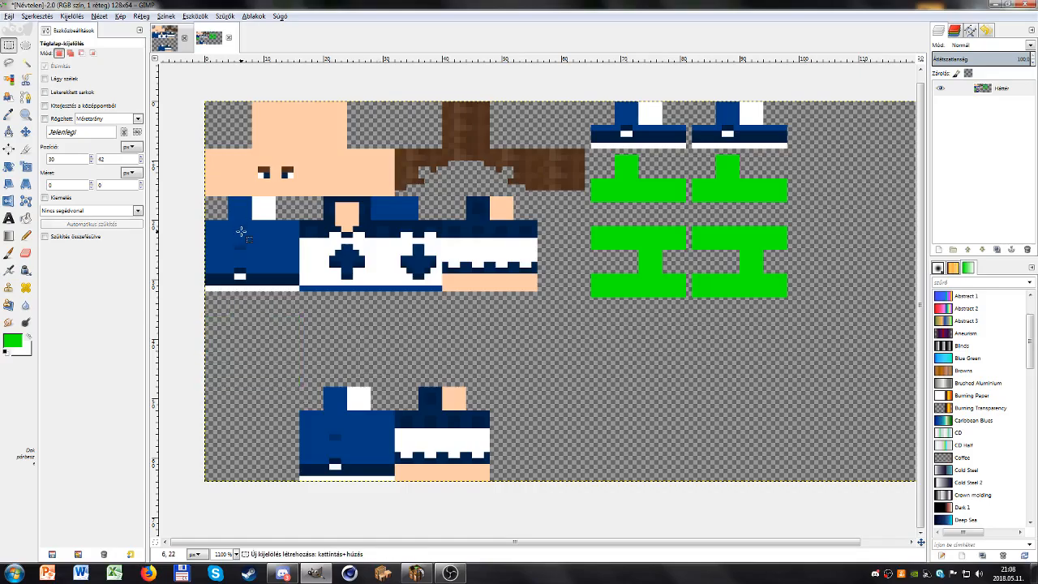
{"action": "left_click_drag", "start_coordinate": [678, 242], "coordinate": [547, 233]}
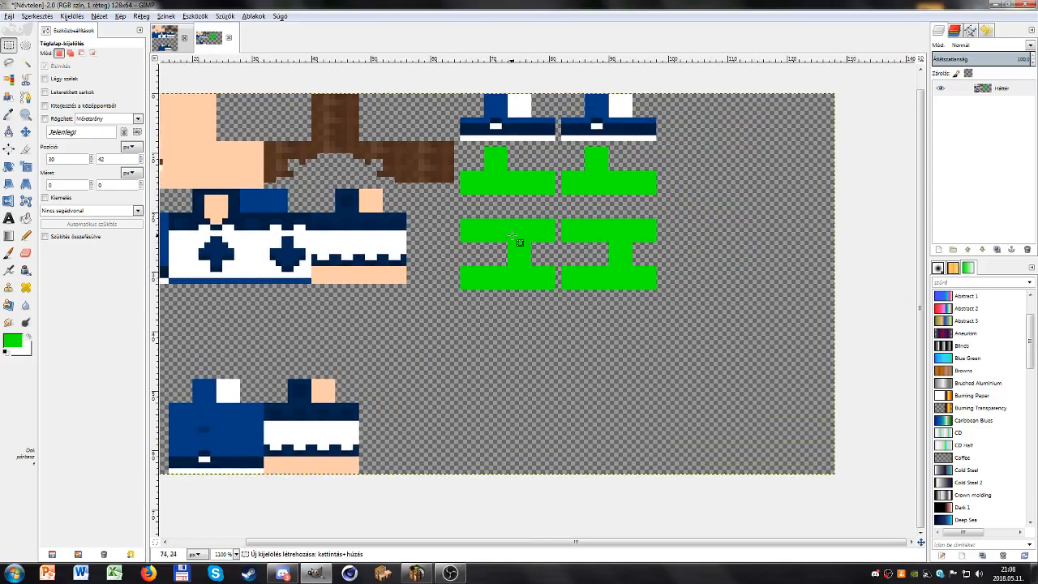
{"action": "mouse_move", "coordinate": [435, 329]}
{"action": "left_mouse_down"}
{"action": "mouse_move", "coordinate": [579, 331]}
{"action": "mouse_move", "coordinate": [542, 345]}
{"action": "mouse_move", "coordinate": [446, 334]}
{"action": "left_mouse_up"}
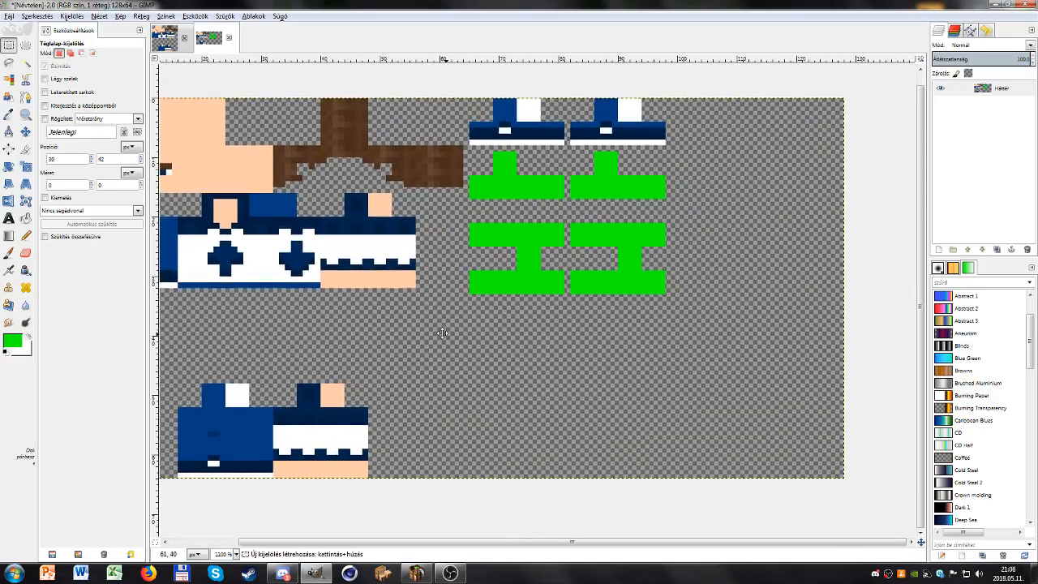
{"action": "scroll", "coordinate": [299, 259], "scroll_direction": "up", "scroll_amount": 1}
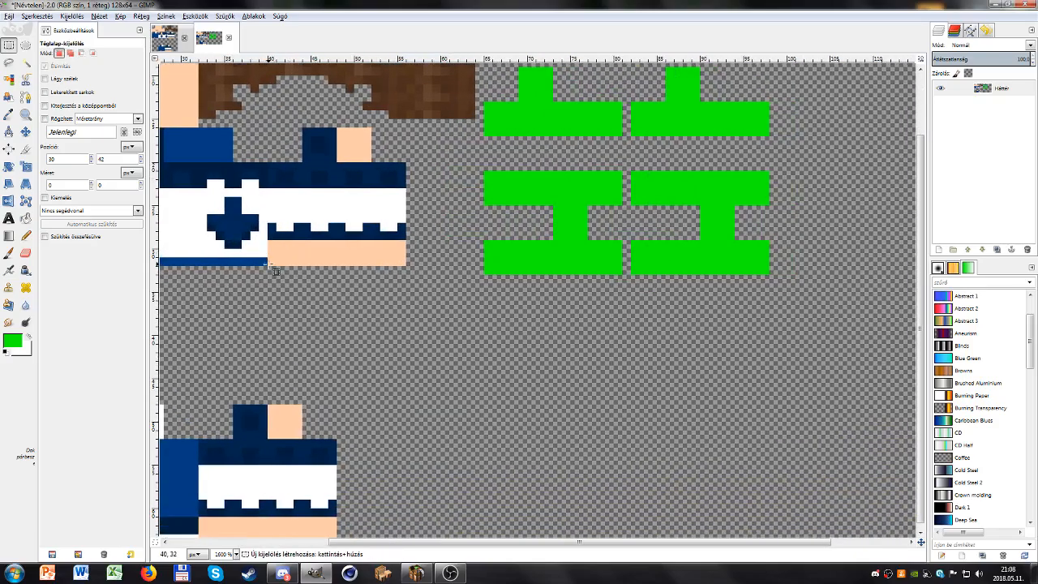
Step: Open the reference texture SERRARV2.png from the MB Rigs folder
{"action": "left_click", "coordinate": [8, 17]}
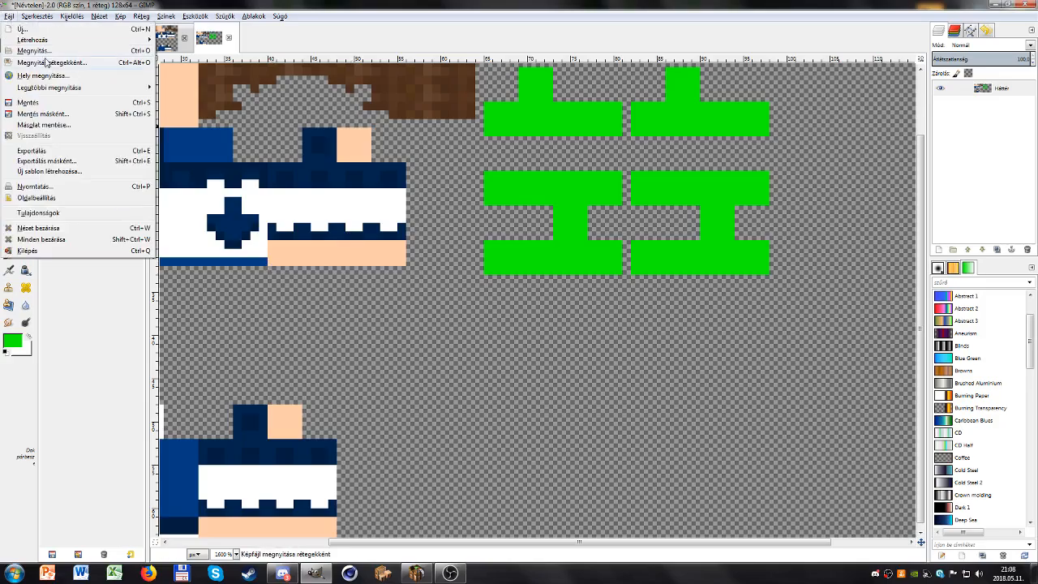
{"action": "left_click", "coordinate": [37, 57]}
{"action": "left_click", "coordinate": [276, 95]}
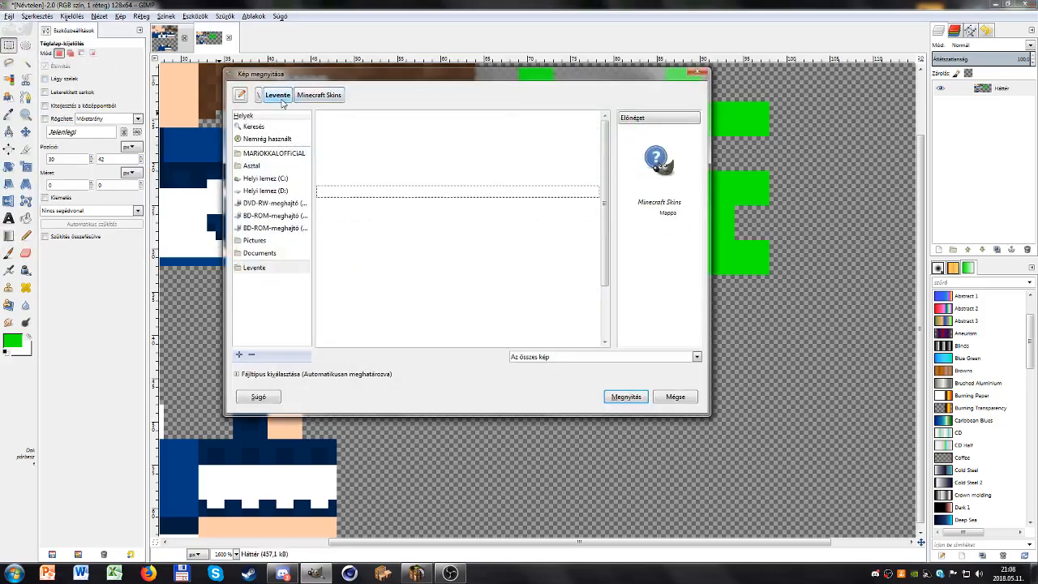
{"action": "double_click", "coordinate": [340, 164]}
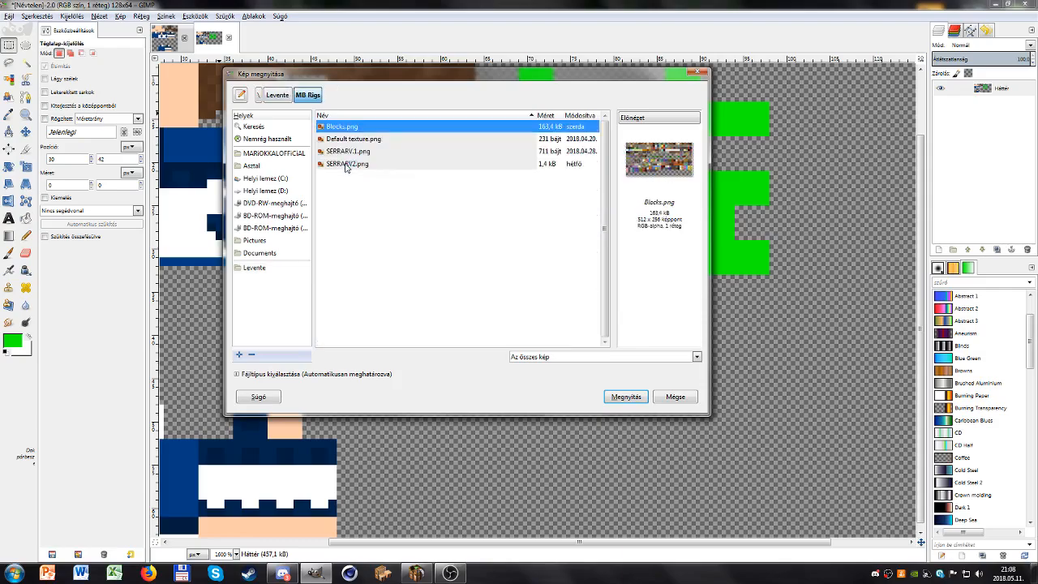
{"action": "double_click", "coordinate": [352, 165]}
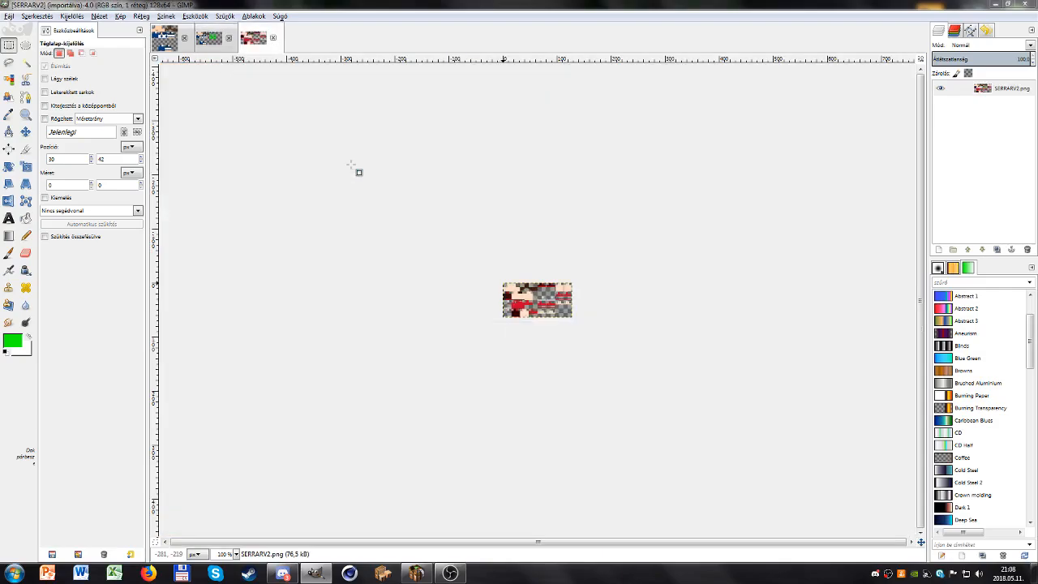
Step: Examine the part layout of the reference texture, marking out the 16 × 8 px shoe part at 64, 0
{"action": "scroll", "coordinate": [553, 304], "scroll_direction": "up", "scroll_amount": 7}
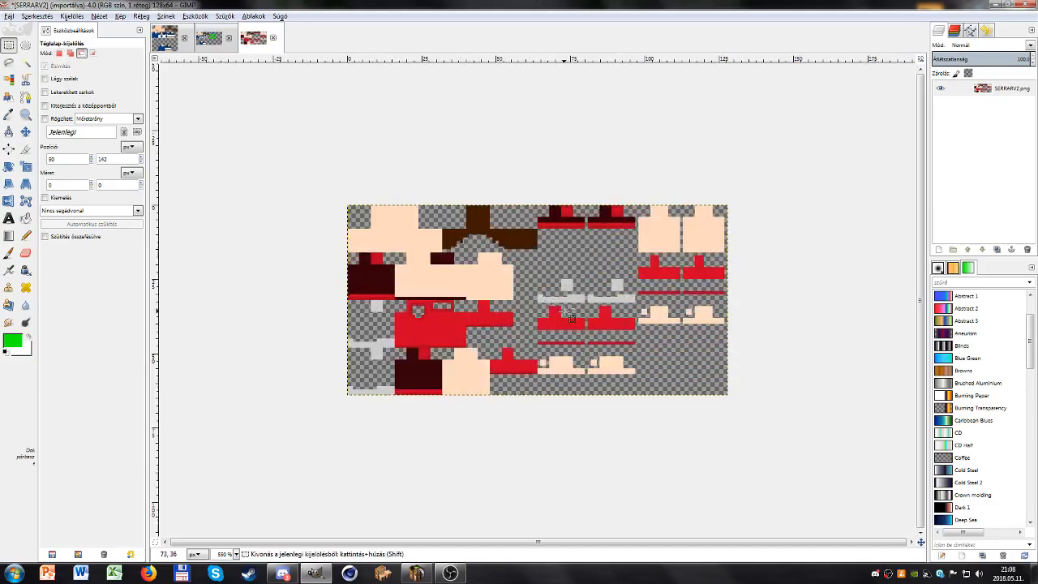
{"action": "scroll", "coordinate": [572, 321], "scroll_direction": "down", "scroll_amount": 1}
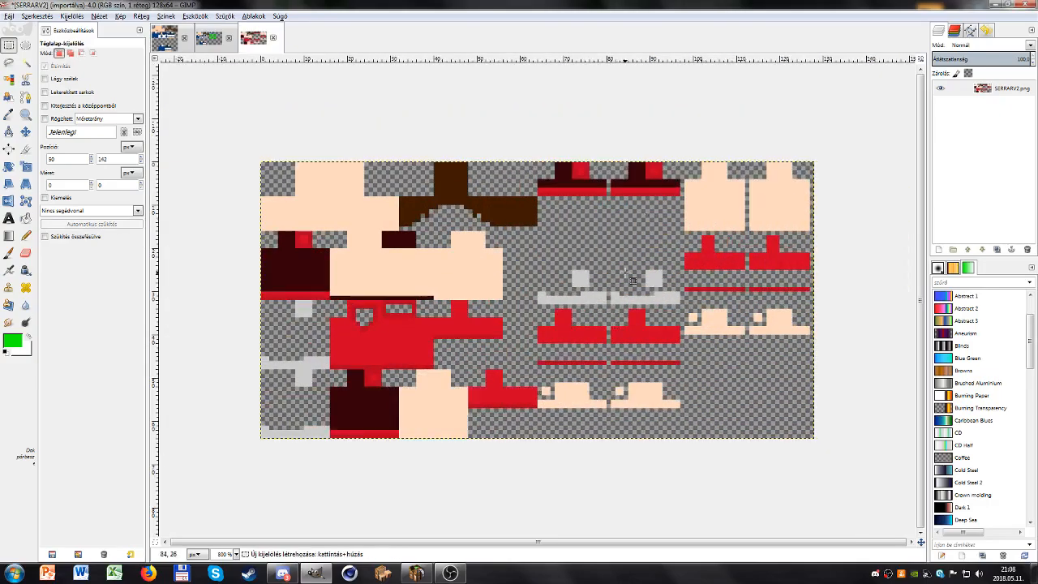
{"action": "left_click_drag", "start_coordinate": [538, 162], "coordinate": [606, 196]}
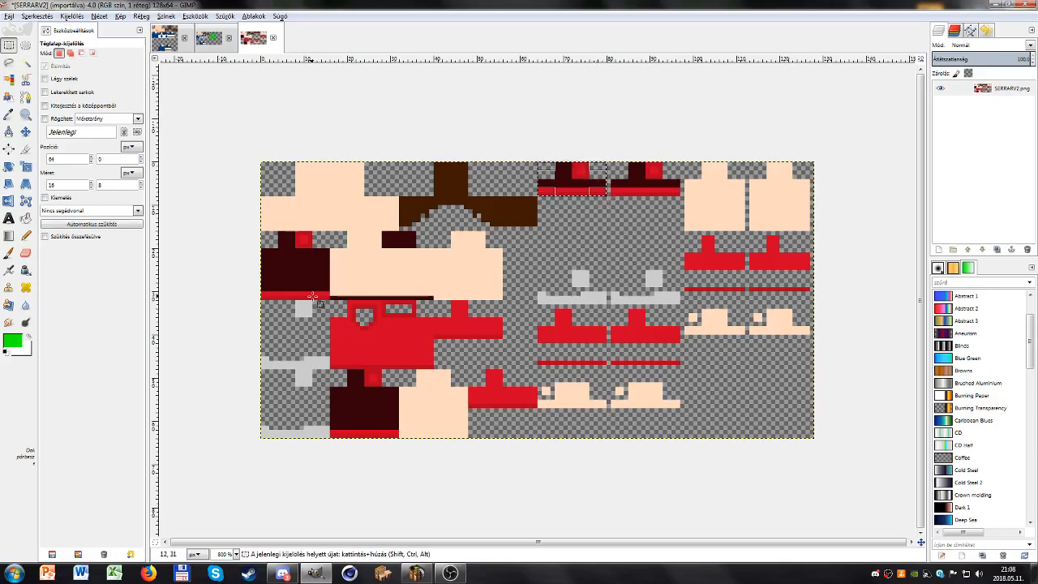
{"action": "left_click", "coordinate": [580, 252]}
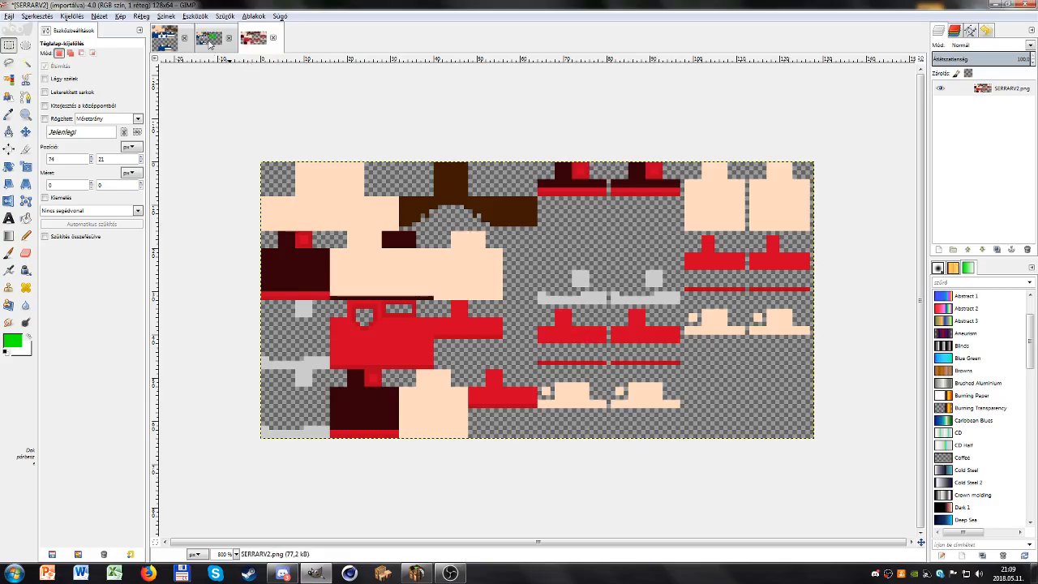
Step: In the 128 × 64 working texture, copy the 16 × 4 px upper sleeve strip at 40, 20 and paste it below the green templates at 65, 38
{"action": "left_click", "coordinate": [210, 41]}
{"action": "left_click_drag", "start_coordinate": [353, 221], "coordinate": [382, 247]}
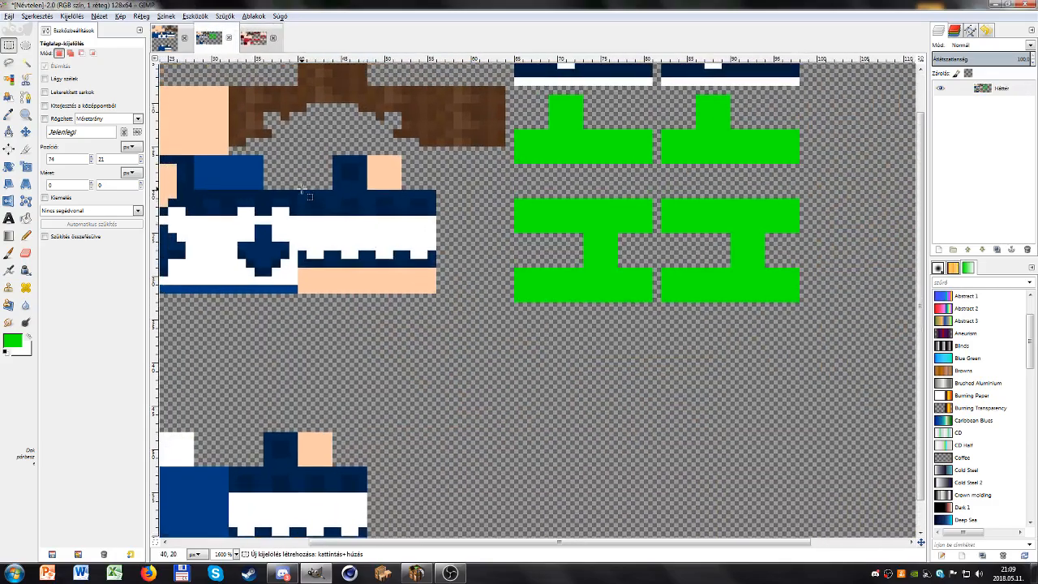
{"action": "mouse_move", "coordinate": [299, 192]}
{"action": "left_mouse_down"}
{"action": "mouse_move", "coordinate": [399, 229]}
{"action": "mouse_move", "coordinate": [436, 224]}
{"action": "left_mouse_up"}
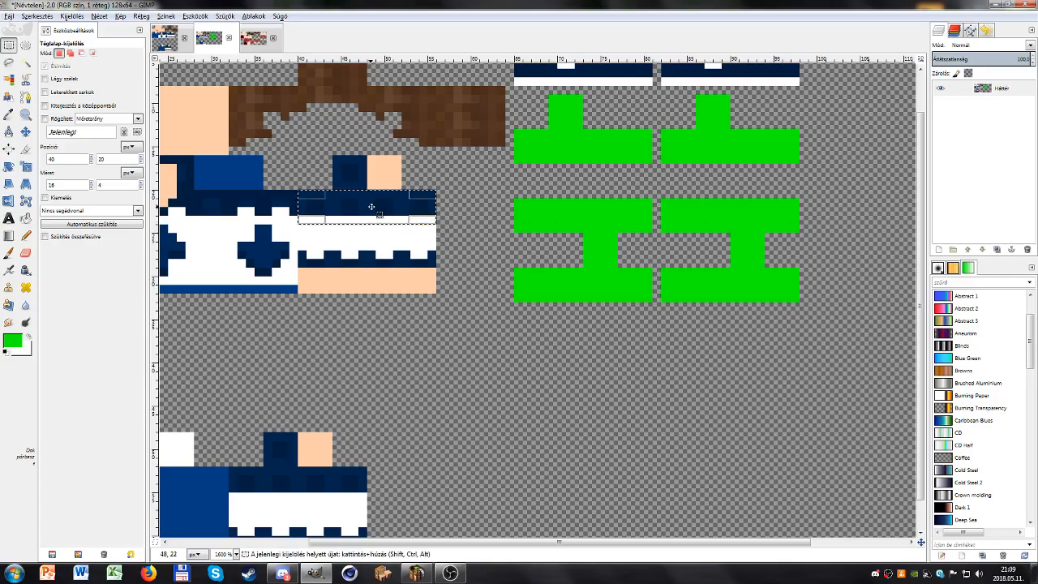
{"action": "key", "text": "ctrl"}
{"action": "left_click_drag", "start_coordinate": [360, 206], "coordinate": [577, 332]}
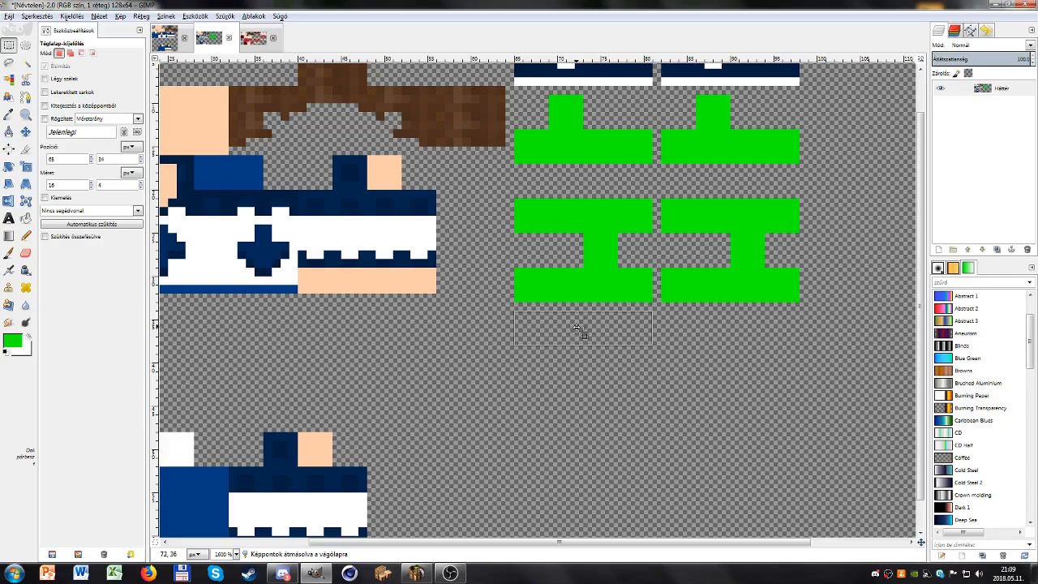
{"action": "left_click_drag", "start_coordinate": [575, 327], "coordinate": [580, 363]}
{"action": "key", "text": "ctrl+v"}
{"action": "left_click", "coordinate": [675, 351]}
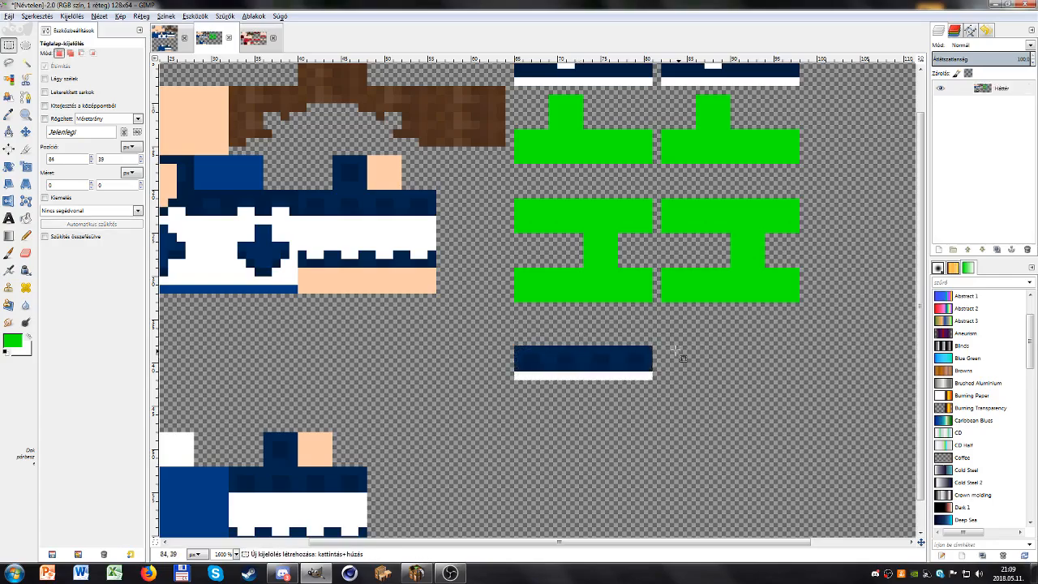
Step: Copy the 4 × 4 px dark blue shoulder face at 44, 16 and paste it above the new sleeve strip at 69, 34
{"action": "left_click_drag", "start_coordinate": [334, 158], "coordinate": [401, 187]}
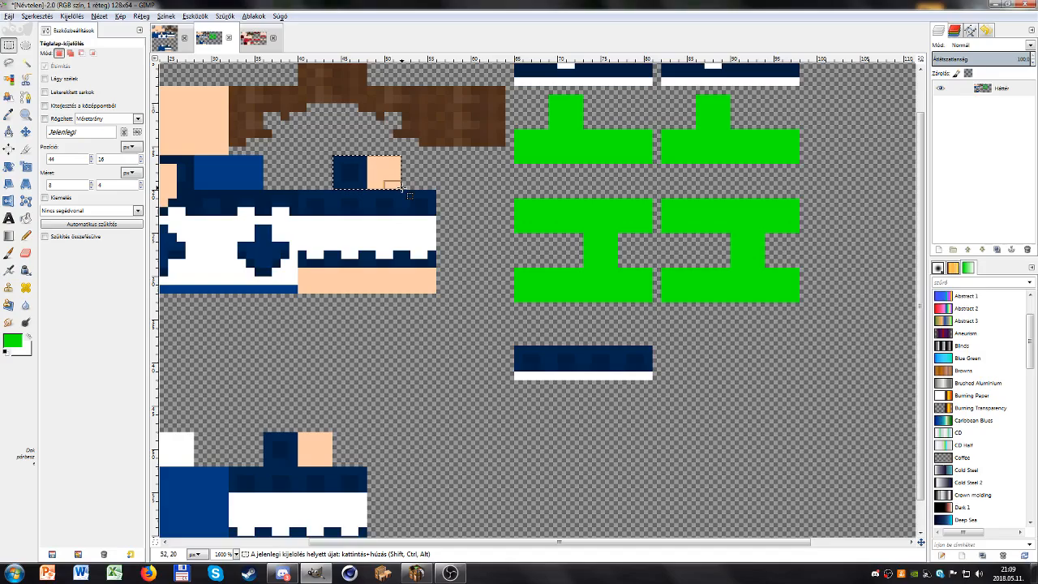
{"action": "left_click", "coordinate": [398, 229]}
{"action": "scroll", "coordinate": [515, 284], "scroll_direction": "down", "scroll_amount": 1}
{"action": "left_click_drag", "start_coordinate": [485, 293], "coordinate": [508, 294]}
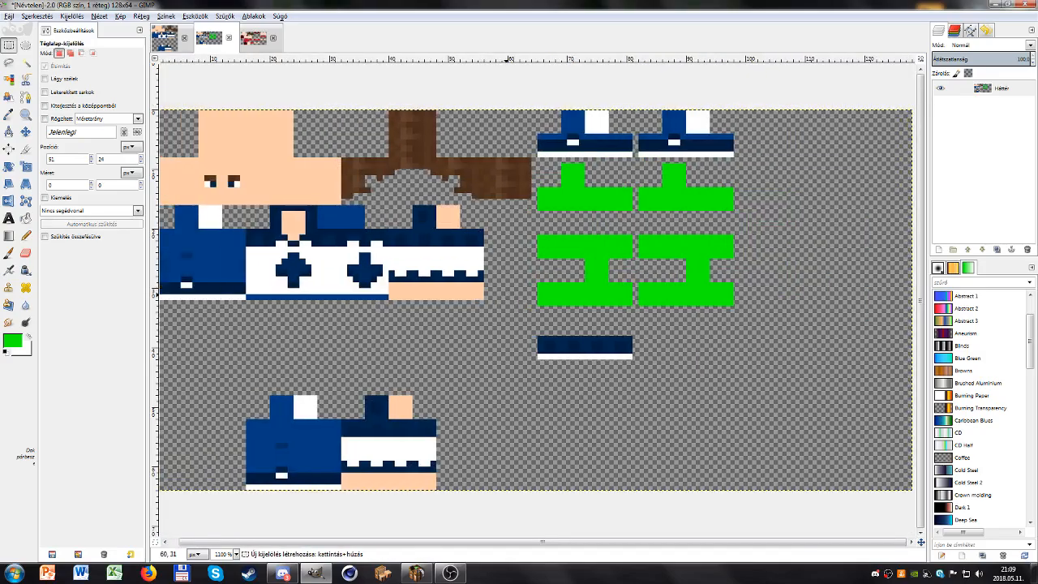
{"action": "left_click_drag", "start_coordinate": [412, 204], "coordinate": [568, 322]}
{"action": "key", "text": "ctrl+c"}
{"action": "key", "text": "ctrl+v"}
{"action": "left_click", "coordinate": [620, 371]}
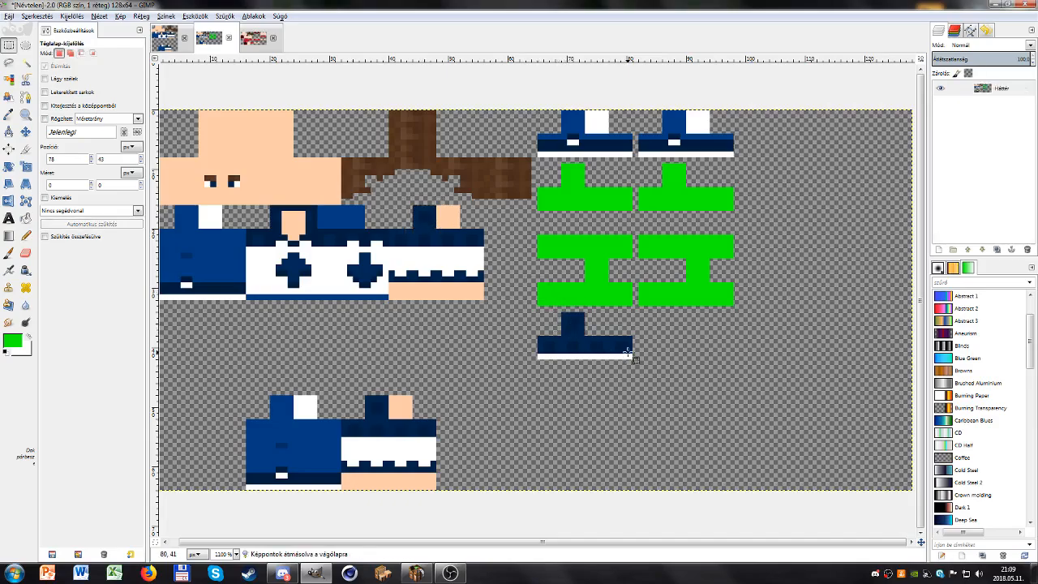
Step: Compare the separated sleeve part with the red second-layer arm in SERRARV2.png, then return to the working texture
{"action": "left_click_drag", "start_coordinate": [627, 353], "coordinate": [624, 339]}
{"action": "left_click_drag", "start_coordinate": [541, 295], "coordinate": [635, 304]}
{"action": "left_click", "coordinate": [679, 316]}
{"action": "left_click_drag", "start_coordinate": [614, 343], "coordinate": [602, 338]}
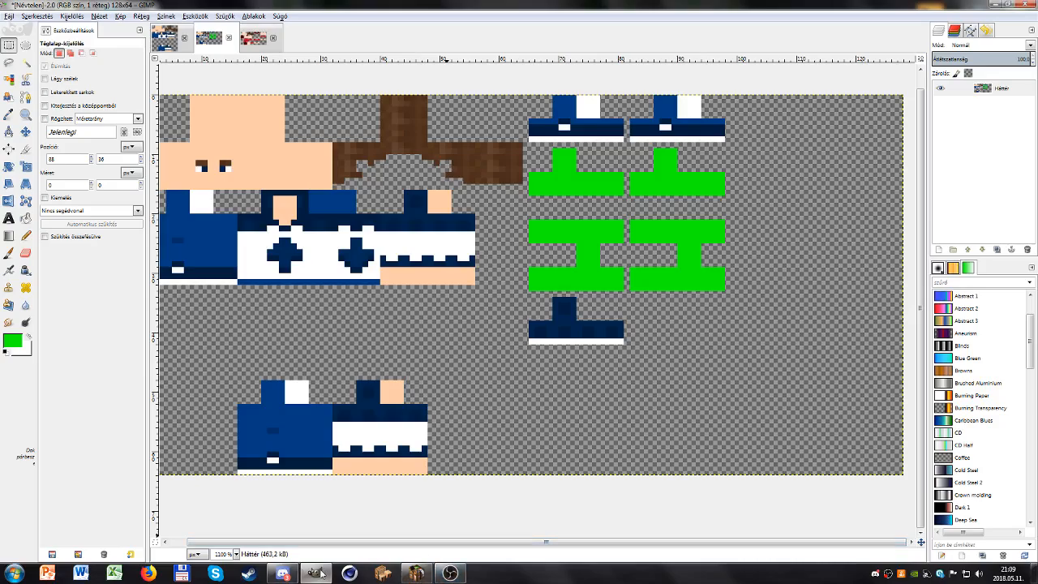
{"action": "left_click", "coordinate": [253, 37]}
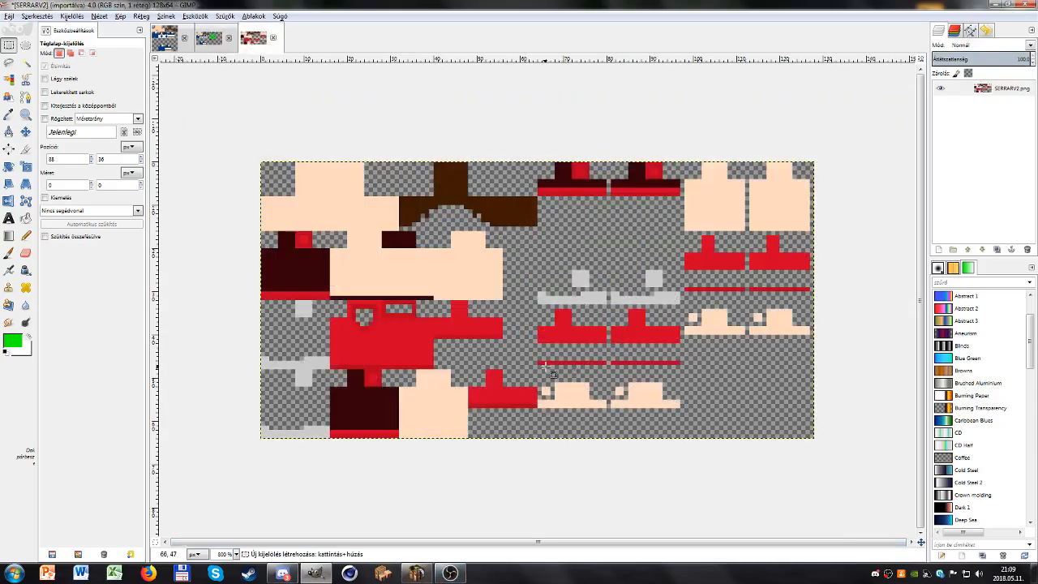
{"action": "left_click_drag", "start_coordinate": [434, 334], "coordinate": [503, 356]}
{"action": "left_click", "coordinate": [529, 352]}
{"action": "left_click", "coordinate": [209, 37]}
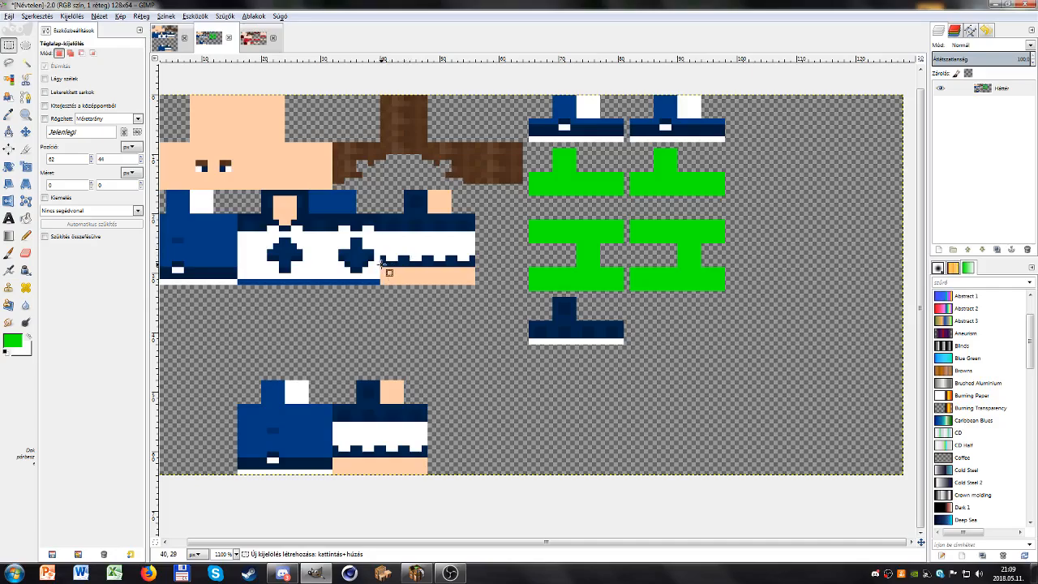
Step: Copy the 16 × 4 px lower sleeve strip at 40, 24 and paste it at 65, 46, checking the 4 px gap above it
{"action": "left_click_drag", "start_coordinate": [381, 261], "coordinate": [578, 380]}
{"action": "key", "text": "ctrl+c"}
{"action": "key", "text": "ctrl+v"}
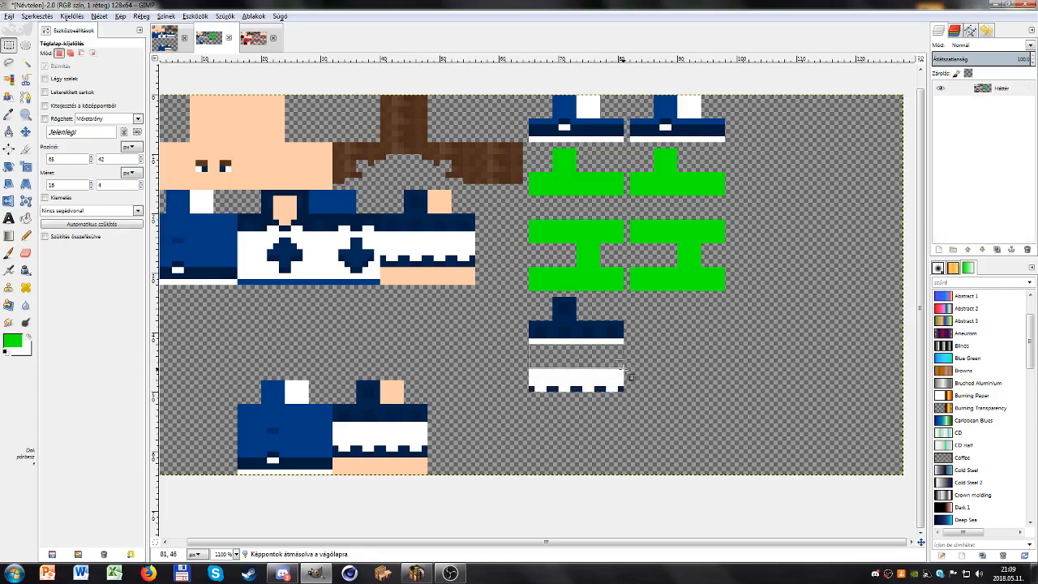
{"action": "left_click", "coordinate": [685, 367]}
{"action": "left_click_drag", "start_coordinate": [531, 346], "coordinate": [623, 372]}
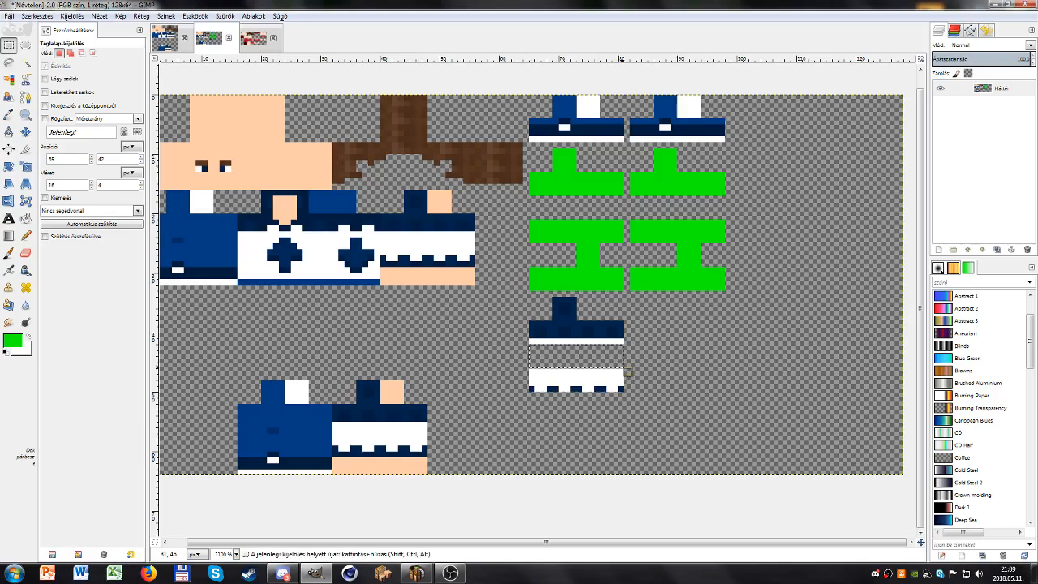
{"action": "left_click", "coordinate": [660, 354]}
{"action": "left_click_drag", "start_coordinate": [620, 375], "coordinate": [569, 357]}
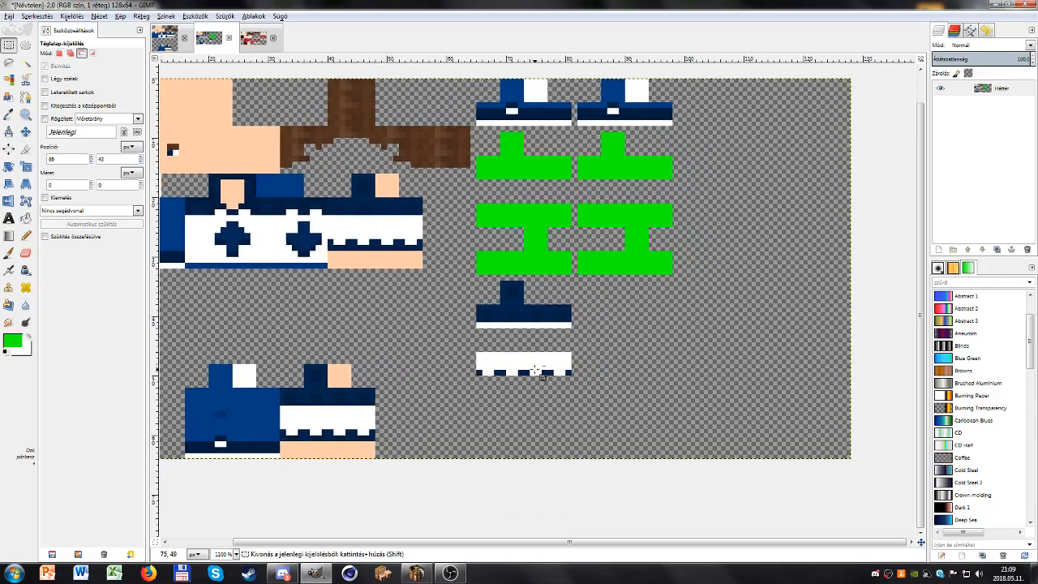
Step: Move the arm's sleeve trim up one pixel by copying the 16 × 3 px band at 40, 27 and pasting it at 40, 26
{"action": "scroll", "coordinate": [545, 371], "scroll_direction": "up", "scroll_amount": 1}
{"action": "left_click_drag", "start_coordinate": [498, 353], "coordinate": [541, 370]}
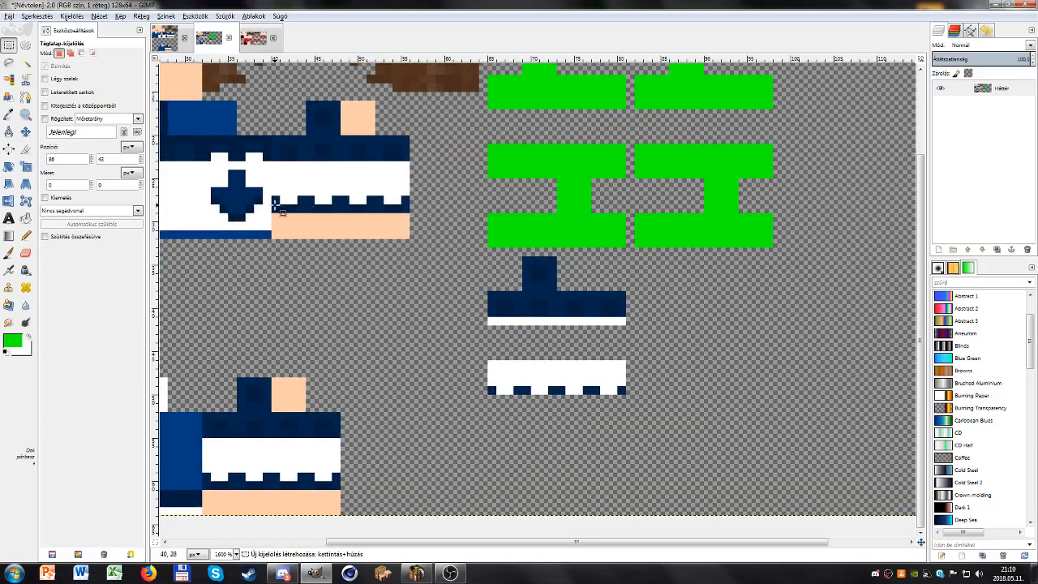
{"action": "left_click_drag", "start_coordinate": [274, 200], "coordinate": [411, 203]}
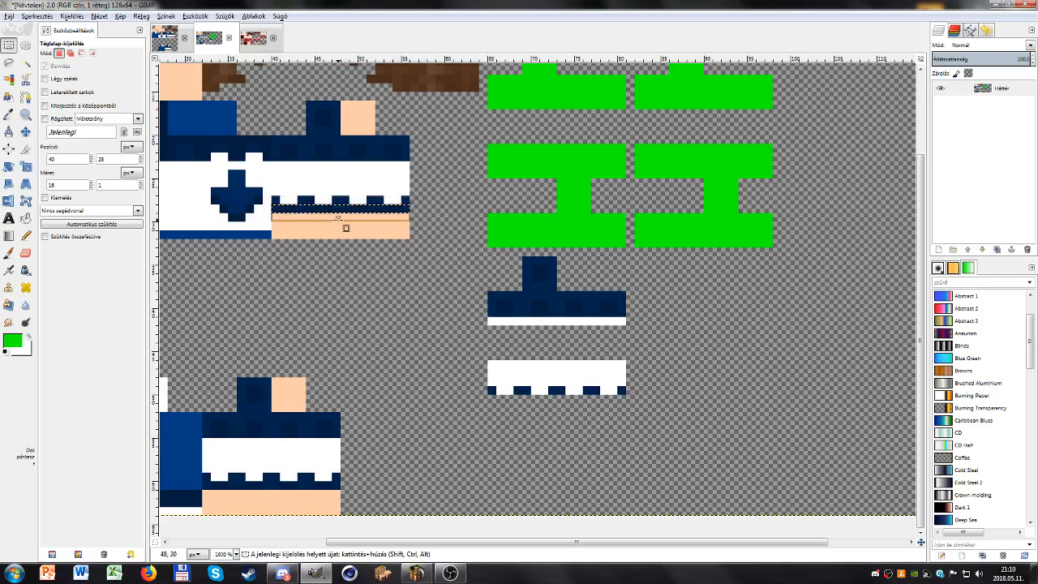
{"action": "left_click_drag", "start_coordinate": [327, 268], "coordinate": [344, 276]}
{"action": "left_click", "coordinate": [385, 274]}
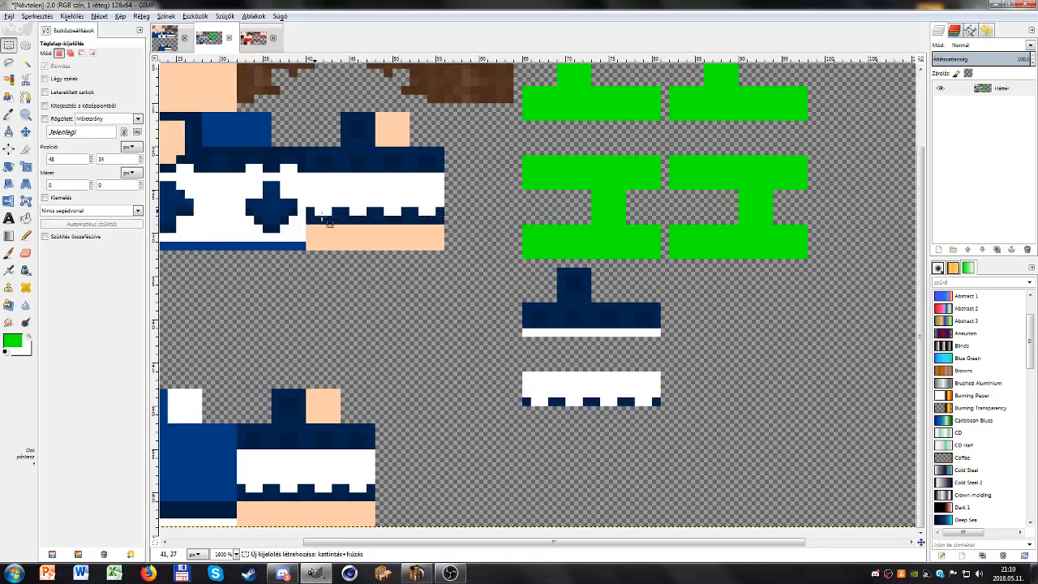
{"action": "left_click_drag", "start_coordinate": [309, 213], "coordinate": [445, 233]}
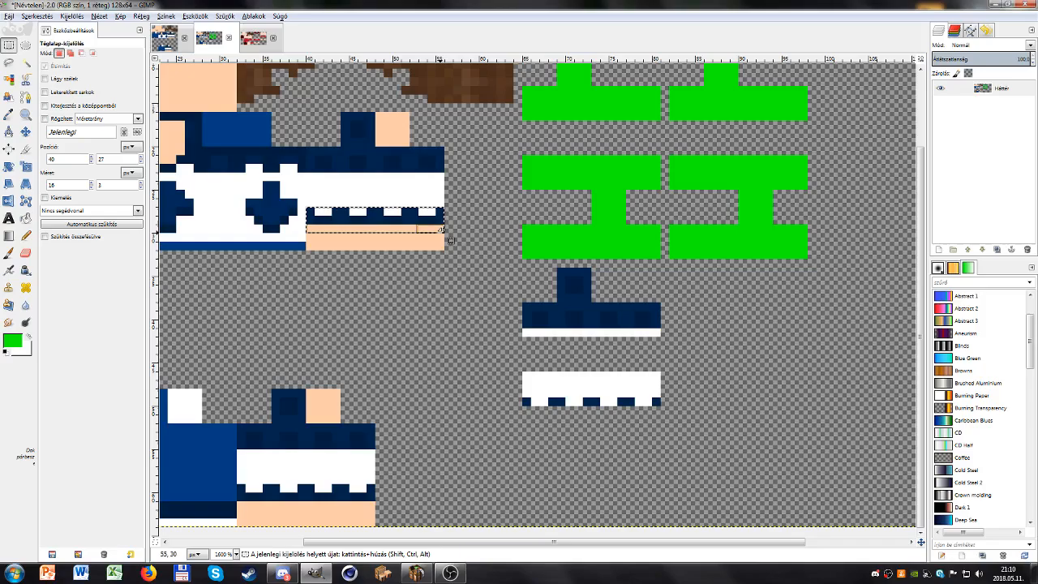
{"action": "key", "text": "ctrl+c"}
{"action": "left_click_drag", "start_coordinate": [367, 220], "coordinate": [367, 213]}
{"action": "key", "text": "ctrl+v"}
{"action": "left_click", "coordinate": [381, 274]}
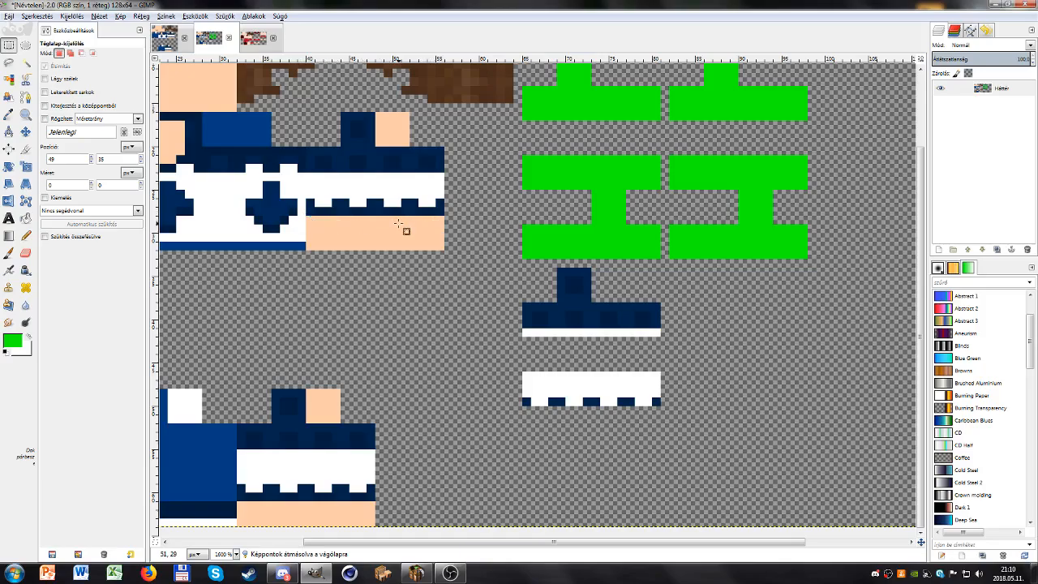
Step: Copy the revised 16 × 4 px sleeve strip at 40, 24 and paste it over the separated lower strip at 65, 46
{"action": "left_click_drag", "start_coordinate": [403, 233], "coordinate": [372, 233]}
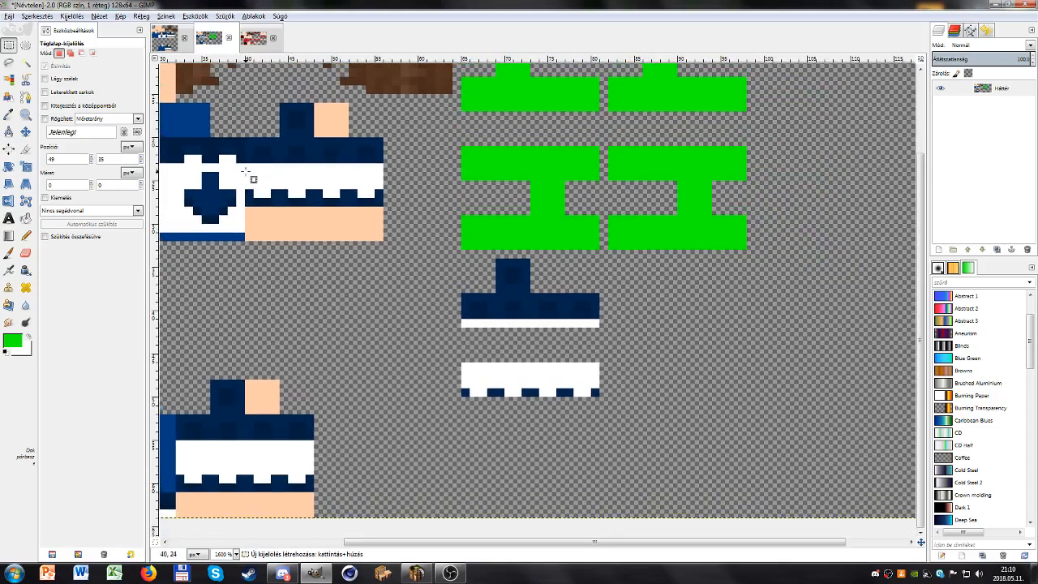
{"action": "left_click_drag", "start_coordinate": [245, 173], "coordinate": [383, 208]}
{"action": "key", "text": "ctrl+c"}
{"action": "left_click_drag", "start_coordinate": [309, 190], "coordinate": [521, 380]}
{"action": "key", "text": "ctrl+v"}
{"action": "left_click", "coordinate": [624, 378]}
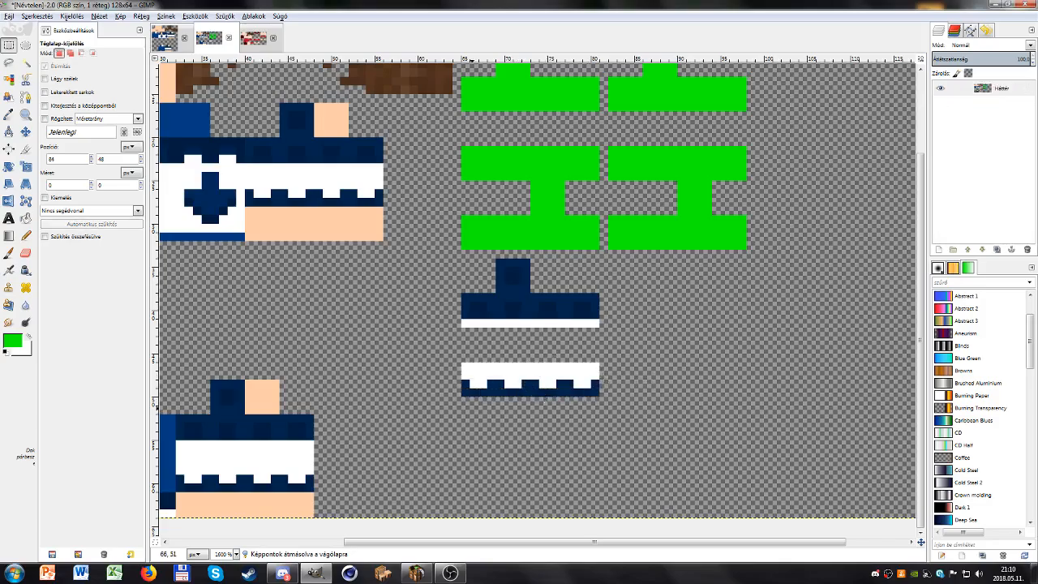
{"action": "scroll", "coordinate": [544, 397], "scroll_direction": "down", "scroll_amount": 1}
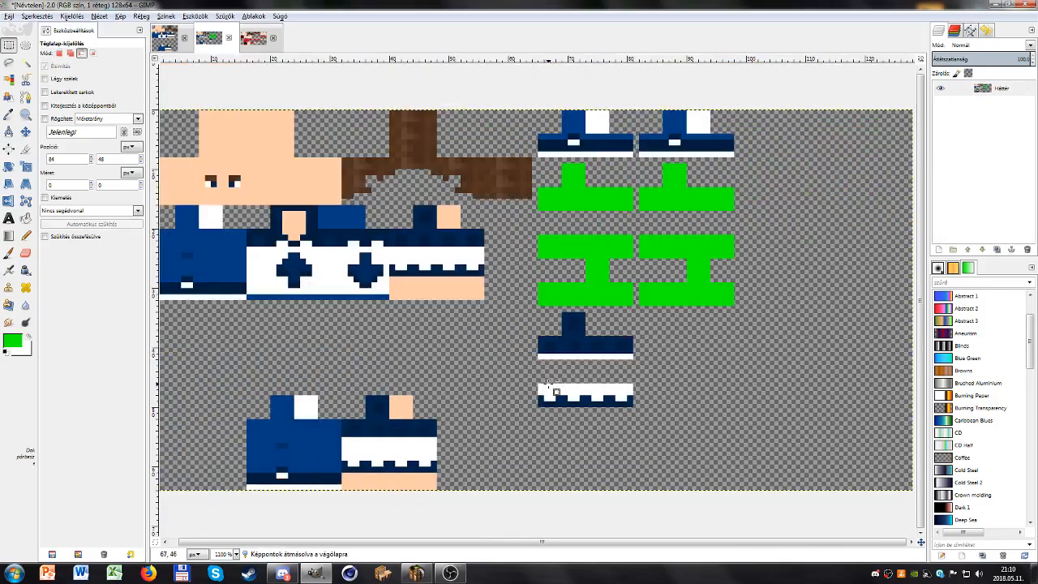
Step: Pick the arm's skin tone as the foreground colour for the Pencil tool
{"action": "mouse_move", "coordinate": [535, 410]}
{"action": "left_mouse_down"}
{"action": "mouse_move", "coordinate": [580, 406]}
{"action": "mouse_move", "coordinate": [524, 397]}
{"action": "left_mouse_up"}
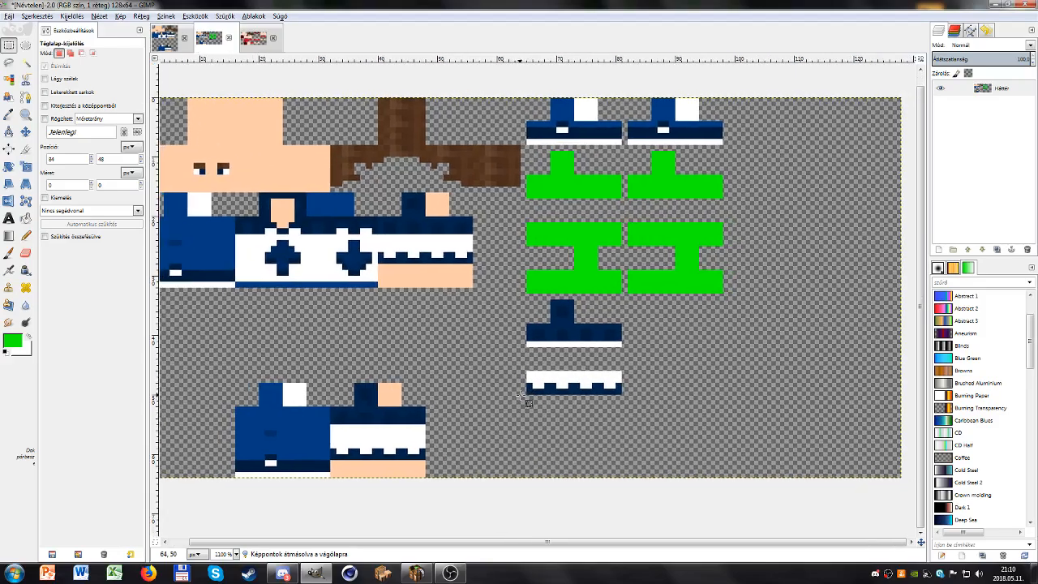
{"action": "left_click_drag", "start_coordinate": [280, 287], "coordinate": [378, 297]}
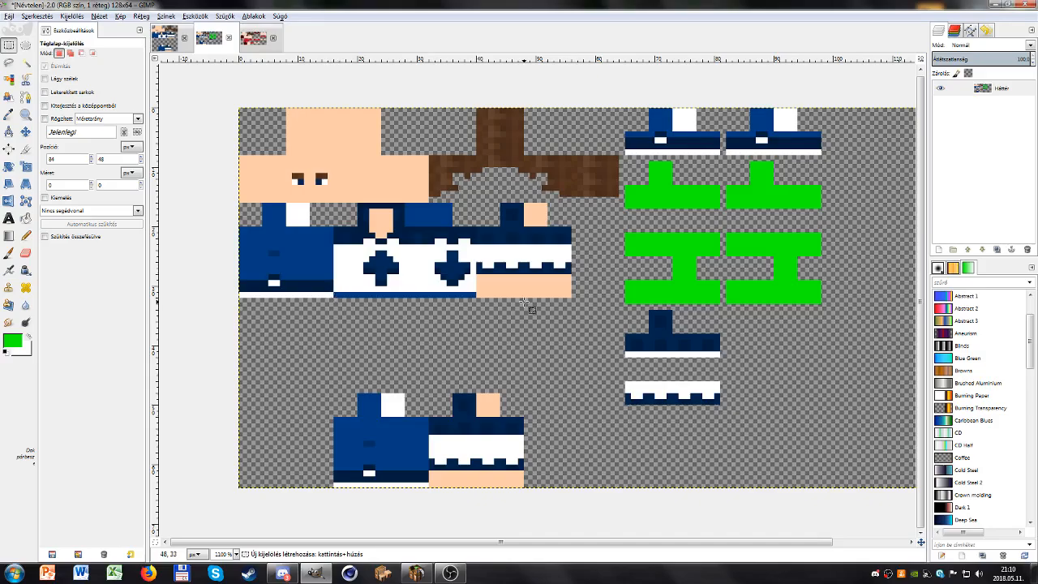
{"action": "left_click_drag", "start_coordinate": [523, 303], "coordinate": [390, 279]}
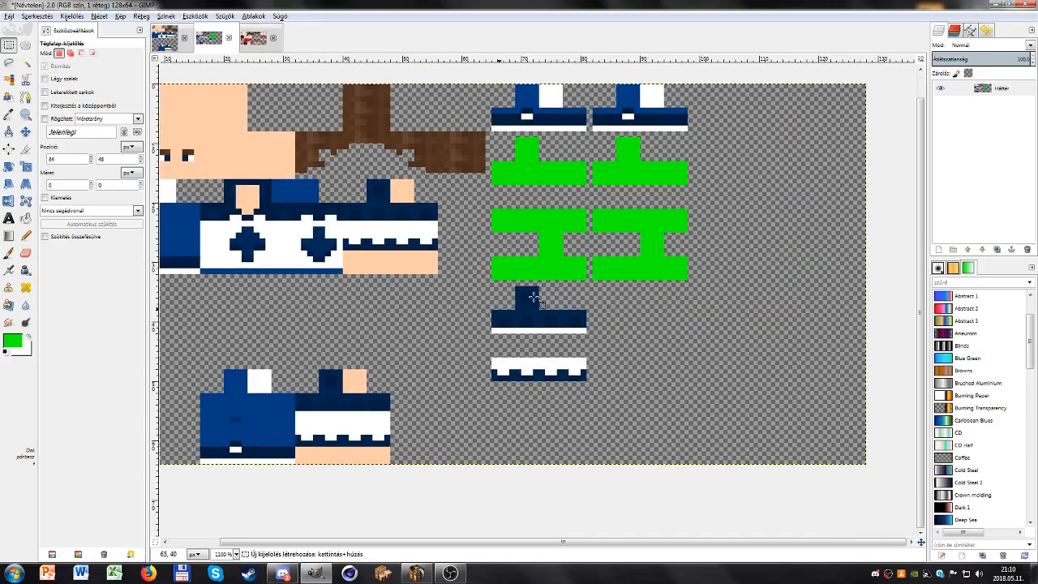
{"action": "left_click", "coordinate": [26, 235]}
{"action": "left_click_drag", "start_coordinate": [361, 260], "coordinate": [455, 272]}
{"action": "left_click", "coordinate": [457, 270], "text": "ctrl"}
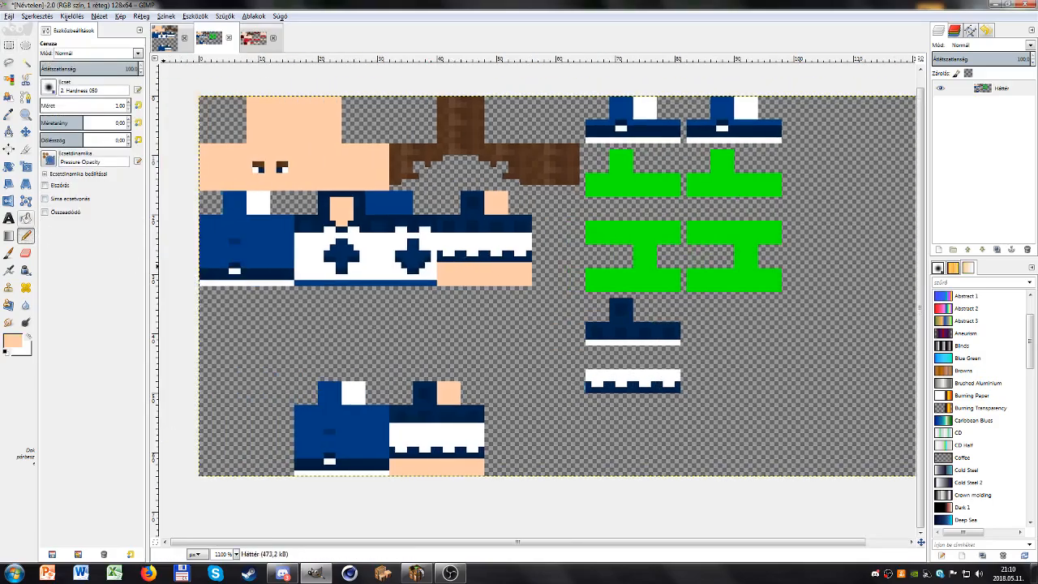
Step: Select the arm's 16 × 8 px sleeve area at 40, 20 and cover it with the skin tone using a large Pencil
{"action": "left_click", "coordinate": [8, 46]}
{"action": "left_click_drag", "start_coordinate": [439, 216], "coordinate": [532, 258]}
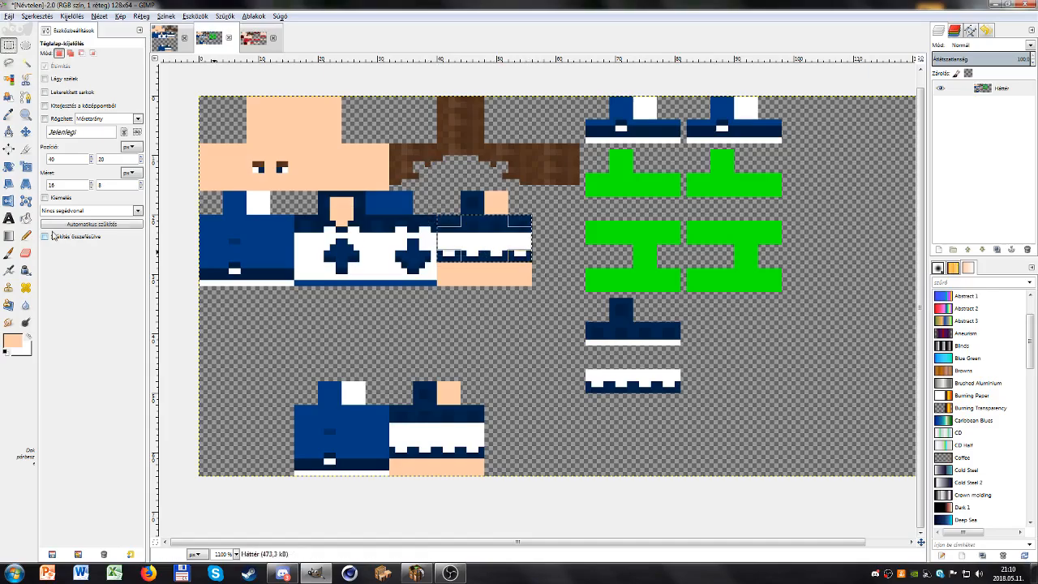
{"action": "left_click", "coordinate": [26, 236]}
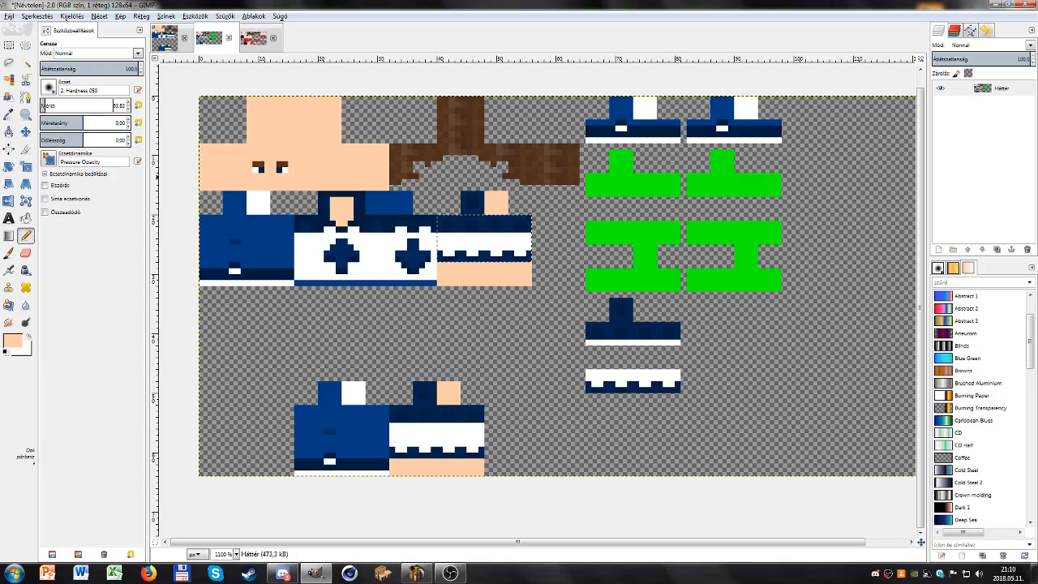
{"action": "left_click", "coordinate": [460, 243]}
Step: Select the 4 × 4 px navy shoulder square at 44, 16 and cover it with the skin tone using the Pencil
{"action": "left_click", "coordinate": [8, 44]}
{"action": "left_click", "coordinate": [397, 187]}
{"action": "left_click_drag", "start_coordinate": [460, 192], "coordinate": [485, 216]}
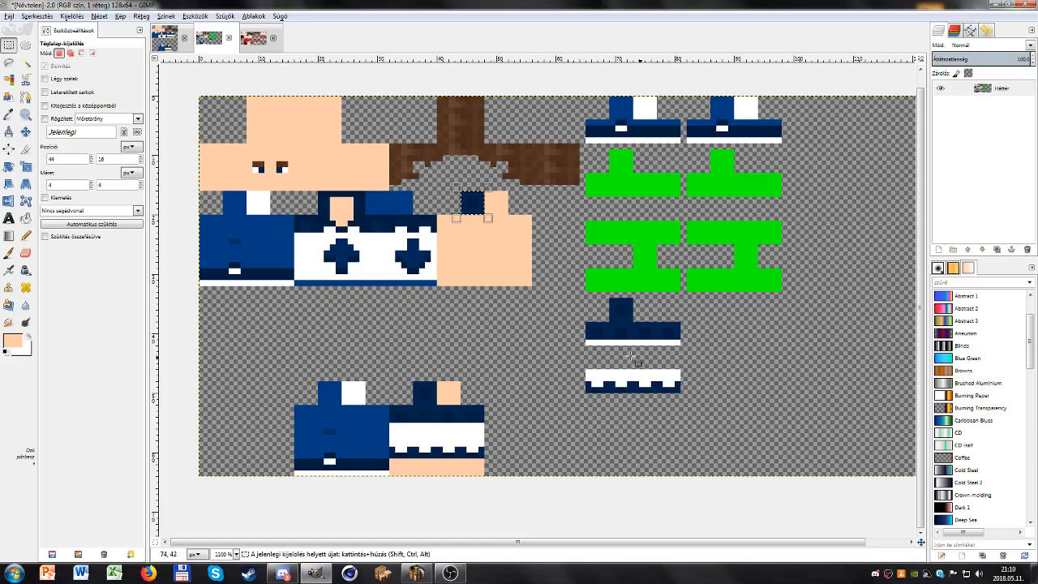
{"action": "left_click", "coordinate": [26, 236]}
{"action": "left_click", "coordinate": [460, 219]}
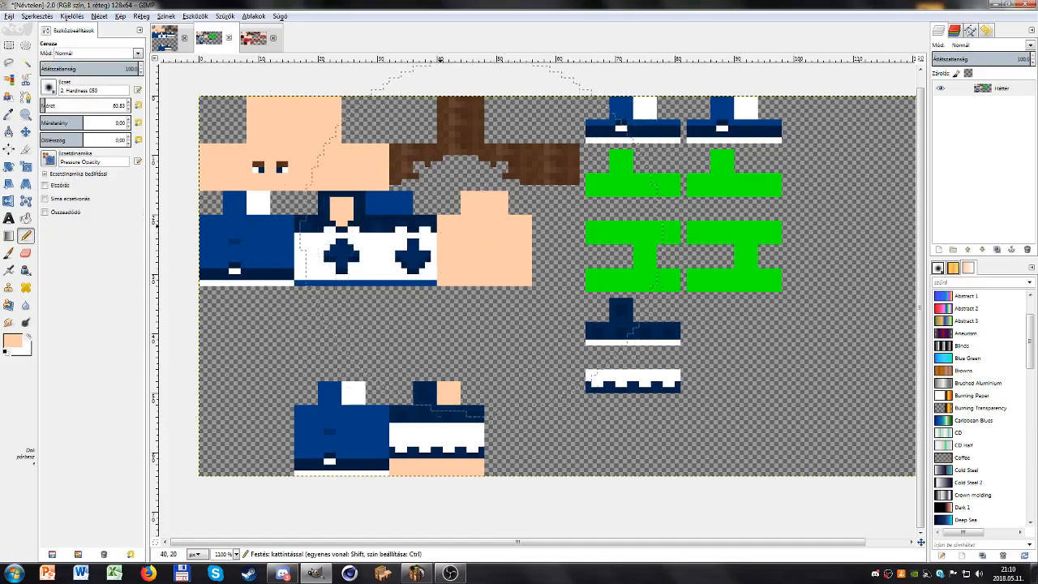
Step: Clear the selection, set the Pencil size to 1 and pick the neck's skin tone as the foreground colour
{"action": "left_click", "coordinate": [9, 45]}
{"action": "left_click", "coordinate": [376, 277]}
{"action": "left_click_drag", "start_coordinate": [376, 277], "coordinate": [426, 280]}
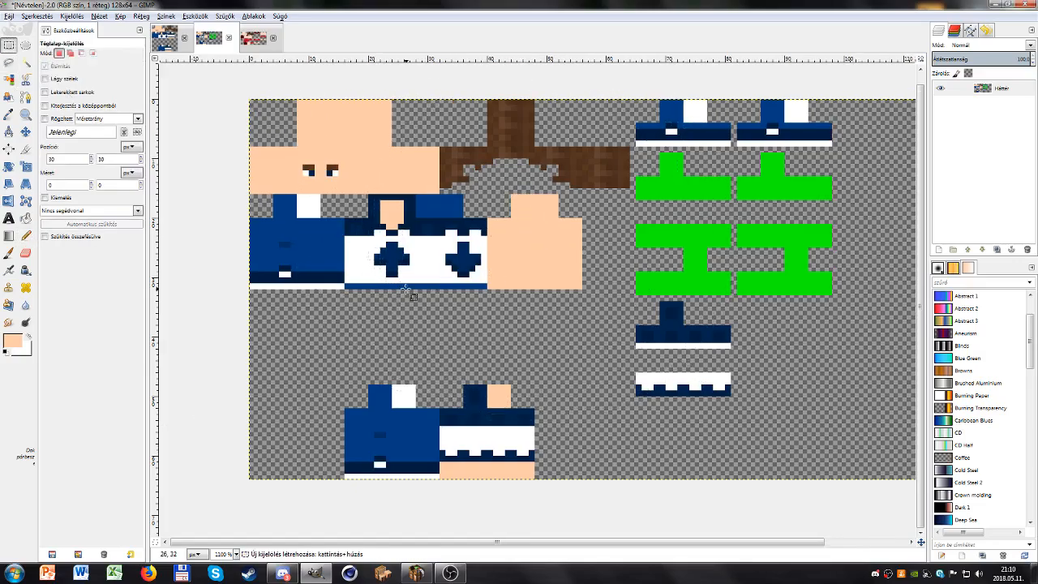
{"action": "left_click", "coordinate": [26, 236]}
{"action": "left_click", "coordinate": [318, 262], "text": "ctrl"}
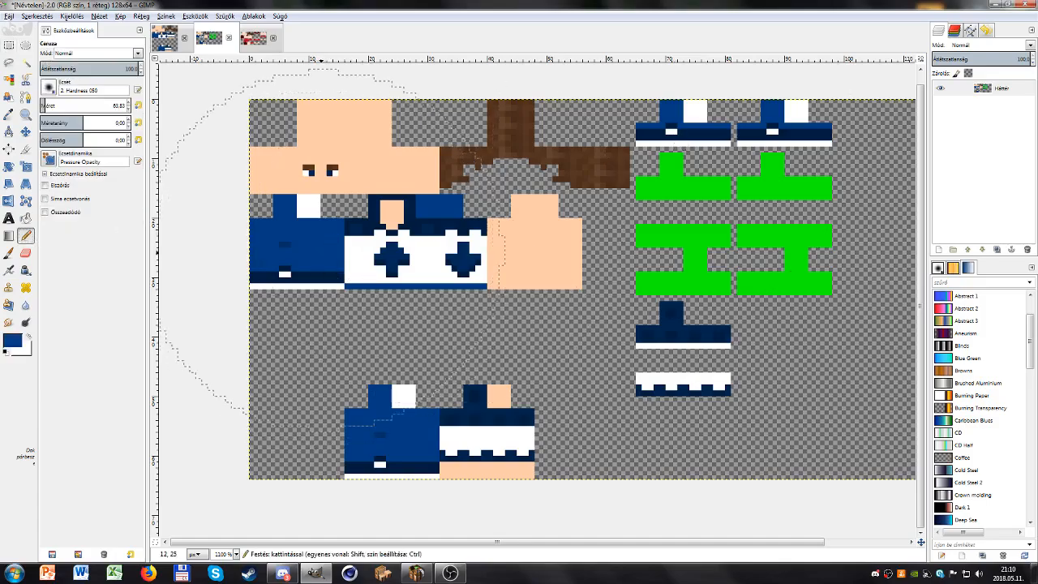
{"action": "scroll", "coordinate": [289, 257], "scroll_direction": "right", "scroll_amount": 1}
{"action": "left_click_drag", "start_coordinate": [44, 106], "coordinate": [22, 95]}
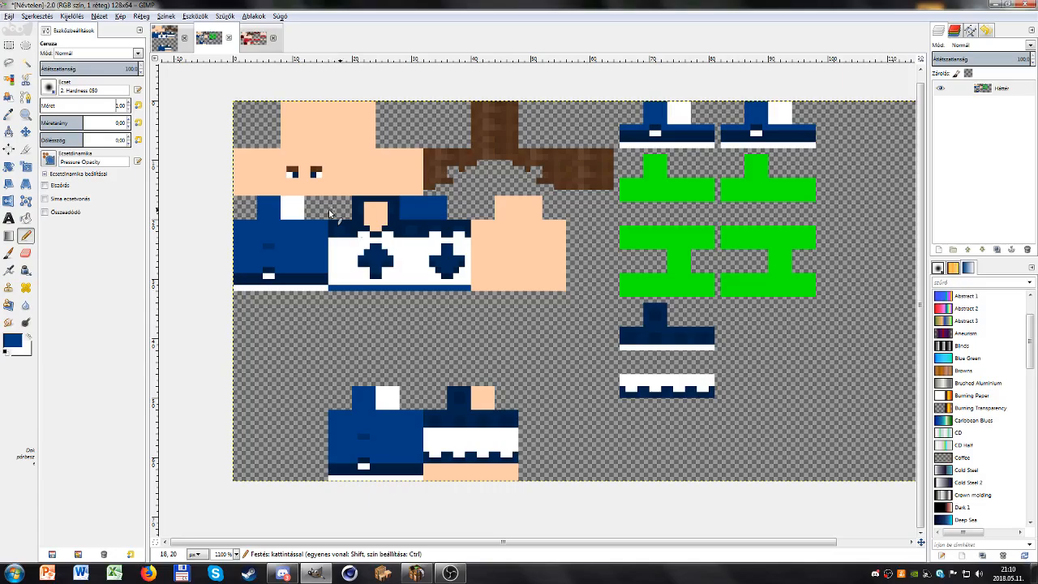
{"action": "left_click", "coordinate": [372, 226], "text": "ctrl"}
{"action": "key", "text": "ctrl"}
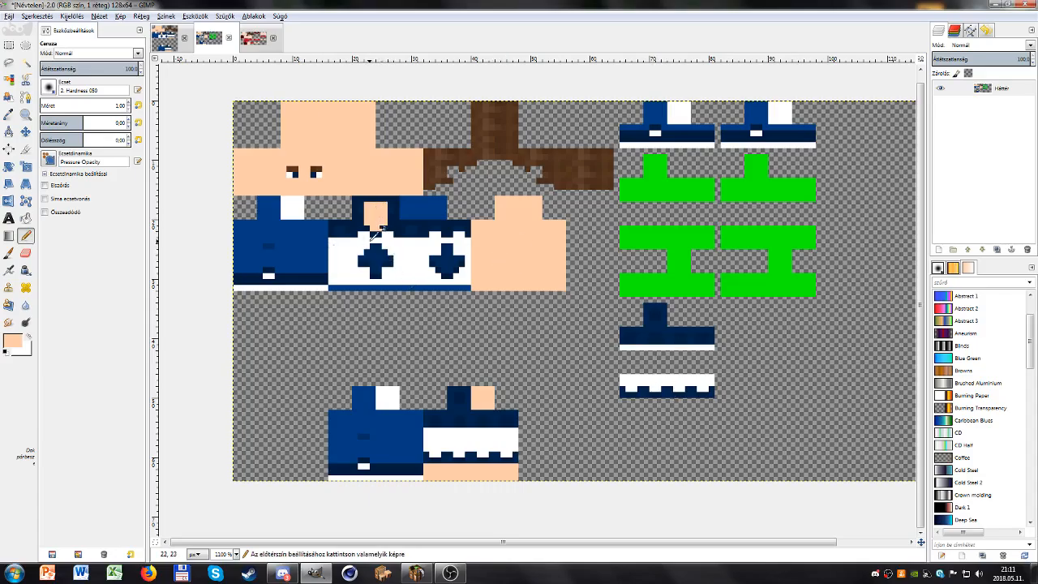
Step: Select the torso's navy and white shirt areas with Fuzzy Select and paste a copy 16 px lower as the second layer
{"action": "left_click", "coordinate": [25, 63]}
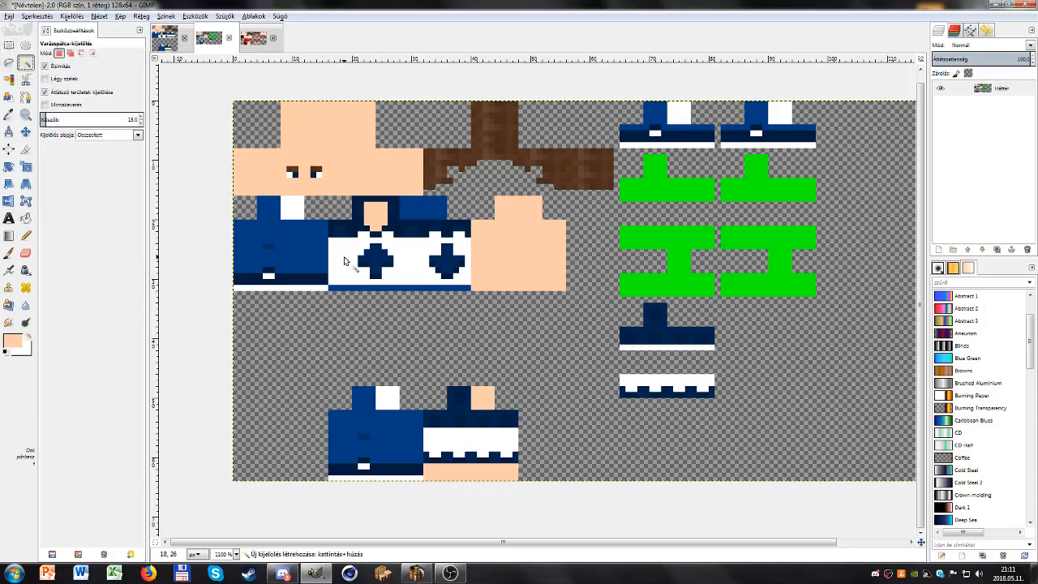
{"action": "left_click", "coordinate": [378, 266], "text": "shift"}
{"action": "left_click_drag", "start_coordinate": [378, 265], "coordinate": [390, 267]}
{"action": "left_click", "coordinate": [437, 268], "text": "shift"}
{"action": "left_click", "coordinate": [458, 269], "text": "shift"}
{"action": "left_click_drag", "start_coordinate": [470, 274], "coordinate": [469, 274]}
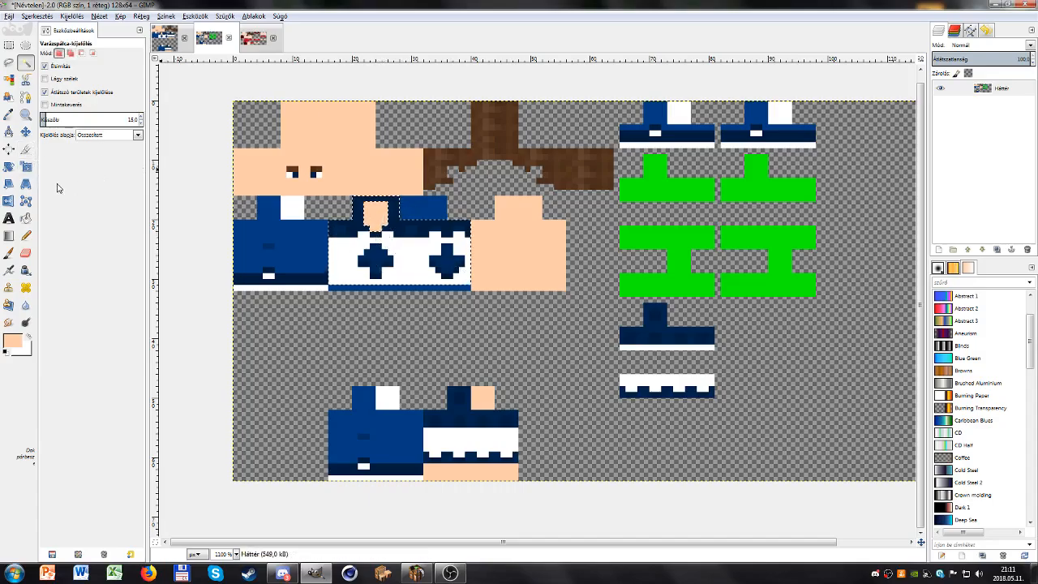
{"action": "left_click", "coordinate": [9, 44]}
{"action": "key", "text": "ctrl+c"}
{"action": "left_click", "coordinate": [391, 256]}
{"action": "left_click_drag", "start_coordinate": [392, 253], "coordinate": [391, 349]}
{"action": "key", "text": "ctrl+v"}
{"action": "left_click", "coordinate": [496, 335]}
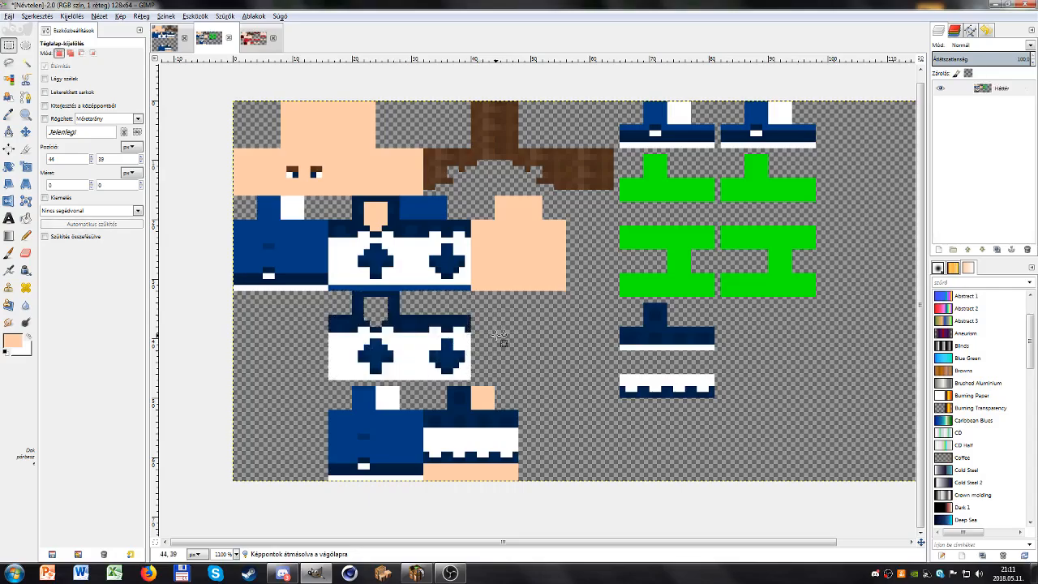
Step: Draw a one-pixel skin-tone outline around the original torso strip with straight Pencil lines, just above its blue bottom row
{"action": "left_click", "coordinate": [26, 236]}
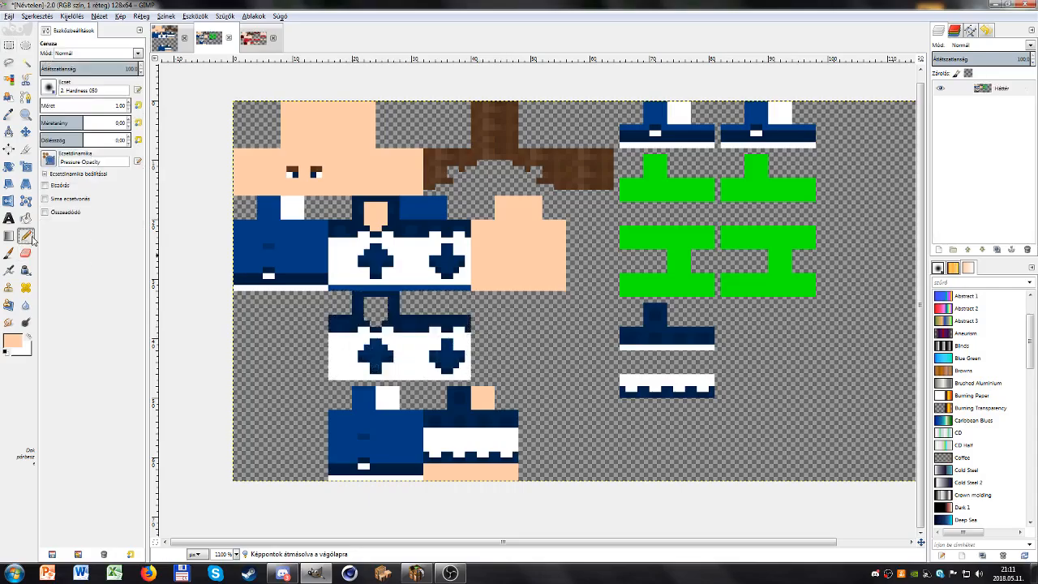
{"action": "left_click", "coordinate": [332, 224]}
{"action": "left_click", "coordinate": [468, 223], "text": "shift"}
{"action": "left_click", "coordinate": [468, 282], "text": "shift"}
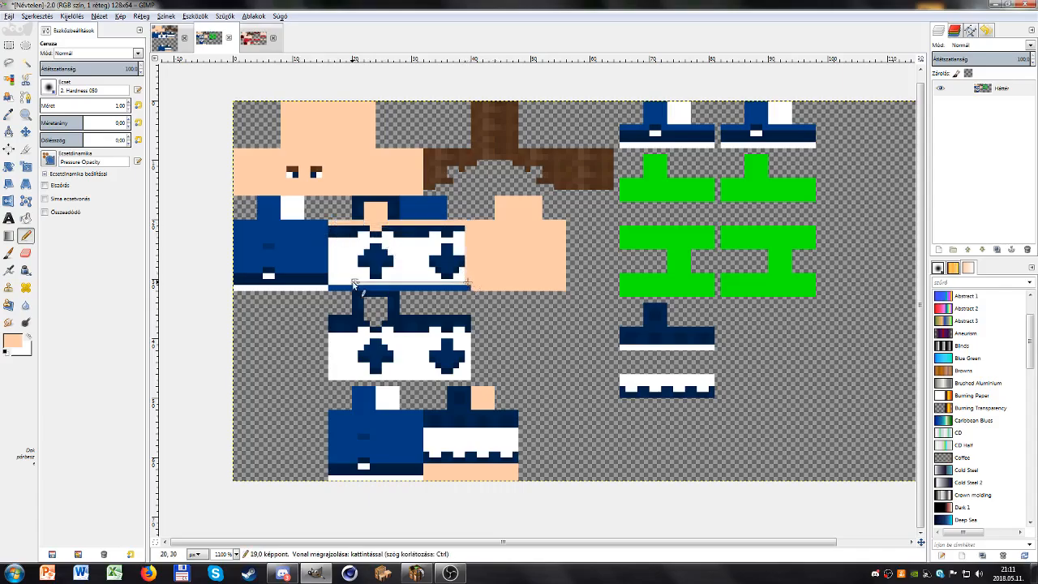
{"action": "left_click", "coordinate": [335, 284], "text": "shift"}
{"action": "left_click", "coordinate": [333, 225], "text": "shift"}
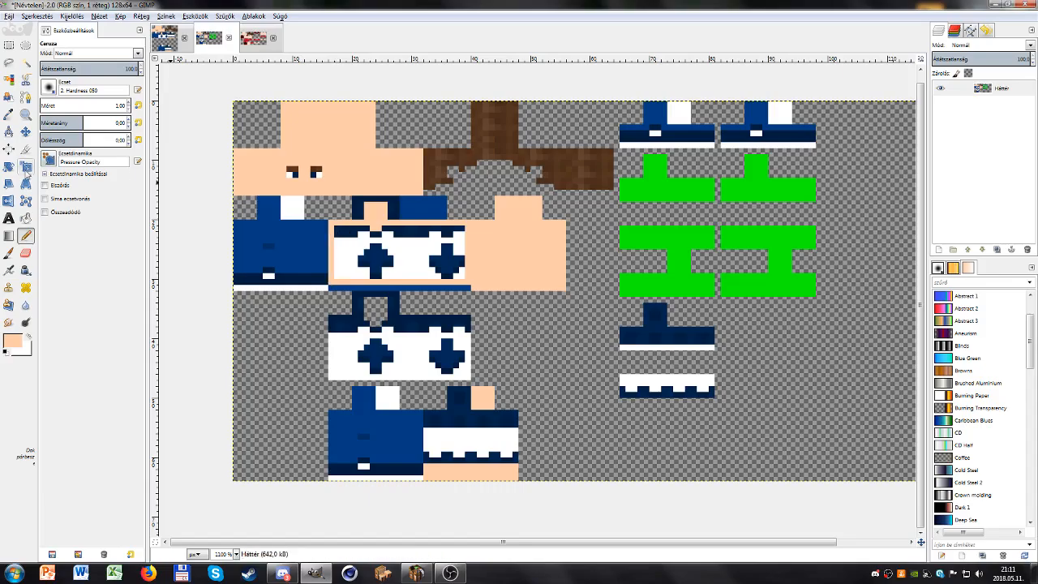
Step: Bucket fill the navy and white shirt areas inside the torso outline with the skin tone
{"action": "left_click", "coordinate": [25, 221]}
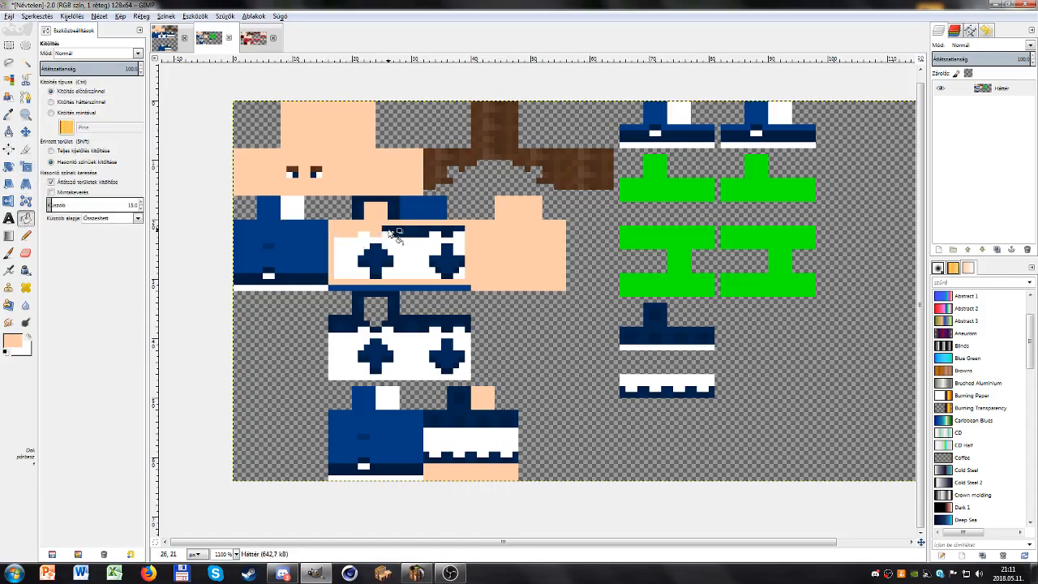
{"action": "left_click", "coordinate": [446, 253]}
{"action": "left_click", "coordinate": [376, 272]}
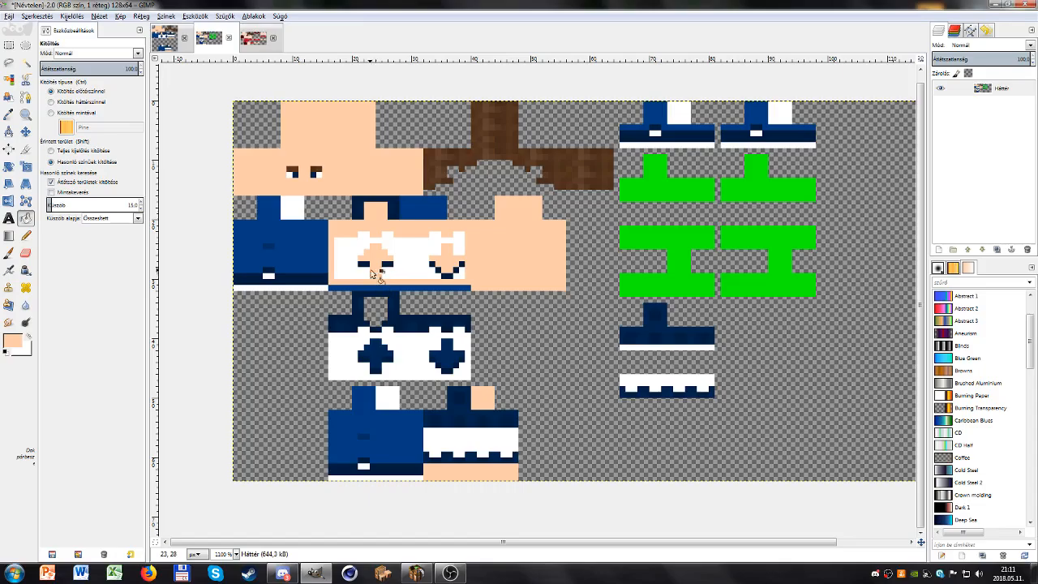
{"action": "left_click", "coordinate": [434, 266]}
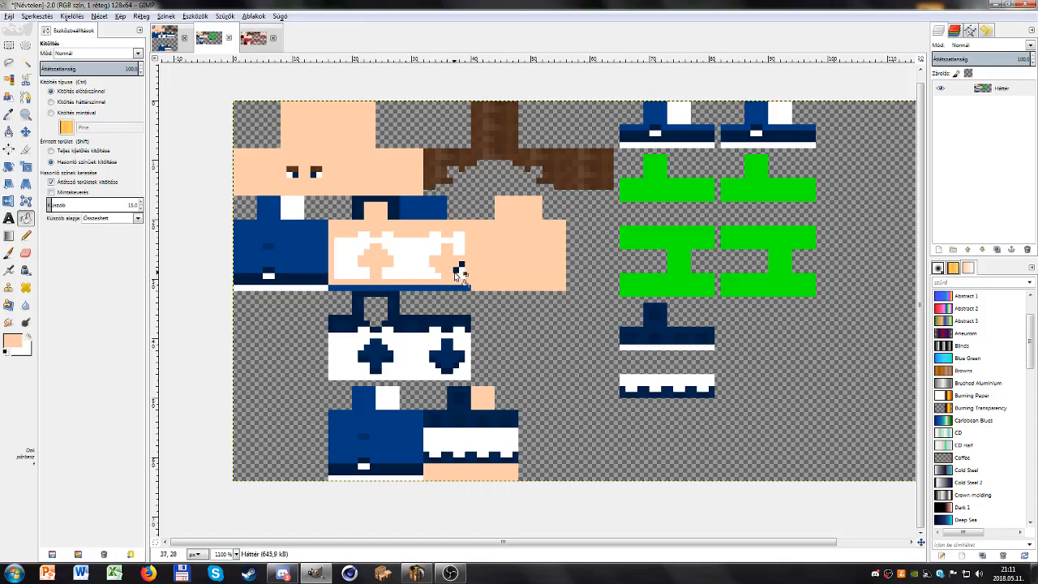
{"action": "left_click", "coordinate": [430, 269]}
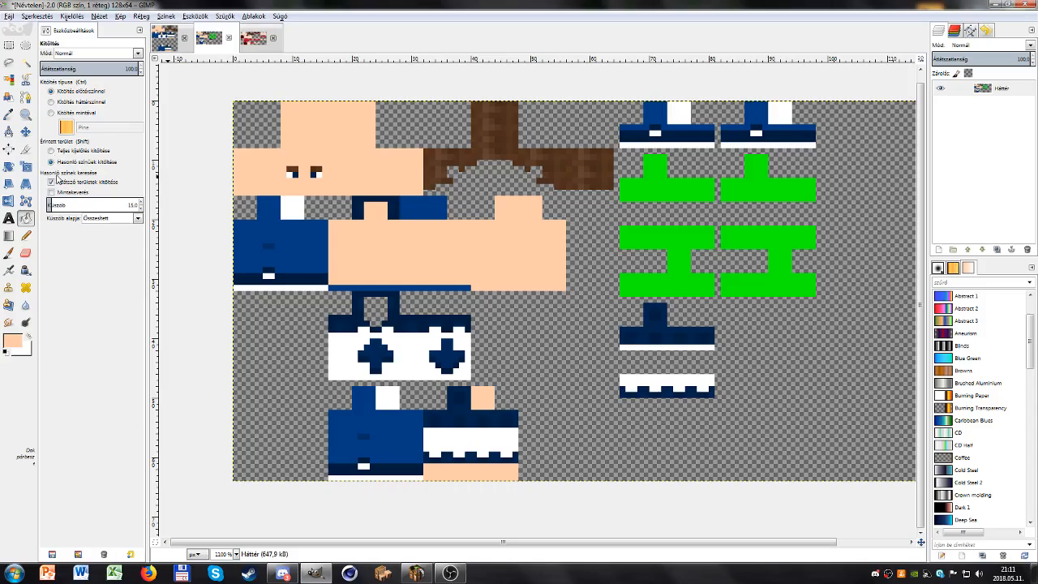
Step: Paint the navy collar pixels around the neck on the torso's top face with the skin tone
{"action": "left_click", "coordinate": [25, 235]}
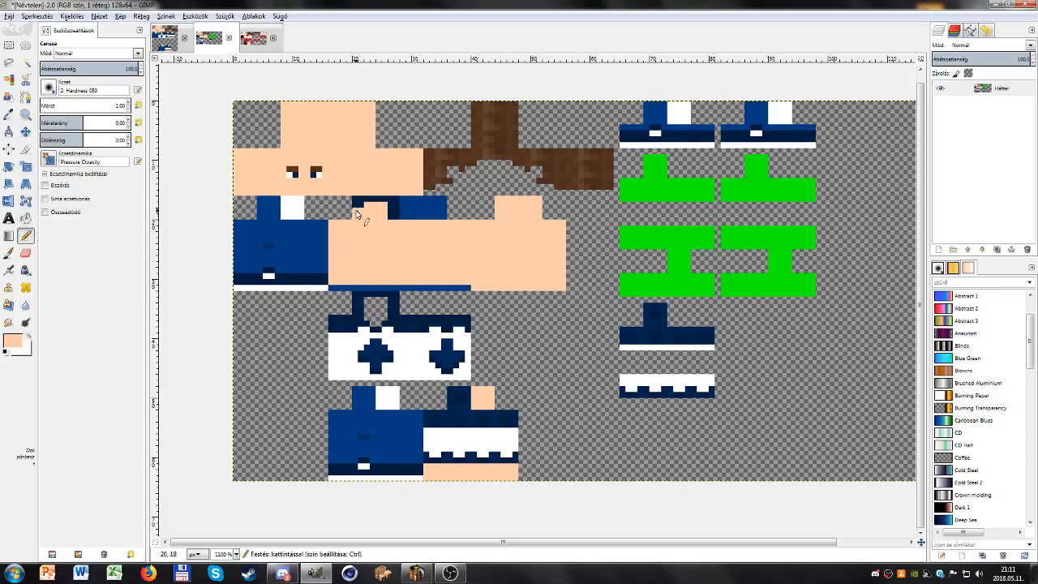
{"action": "left_click_drag", "start_coordinate": [355, 202], "coordinate": [396, 199]}
{"action": "left_click", "coordinate": [391, 204]}
{"action": "left_click_drag", "start_coordinate": [409, 256], "coordinate": [437, 238]}
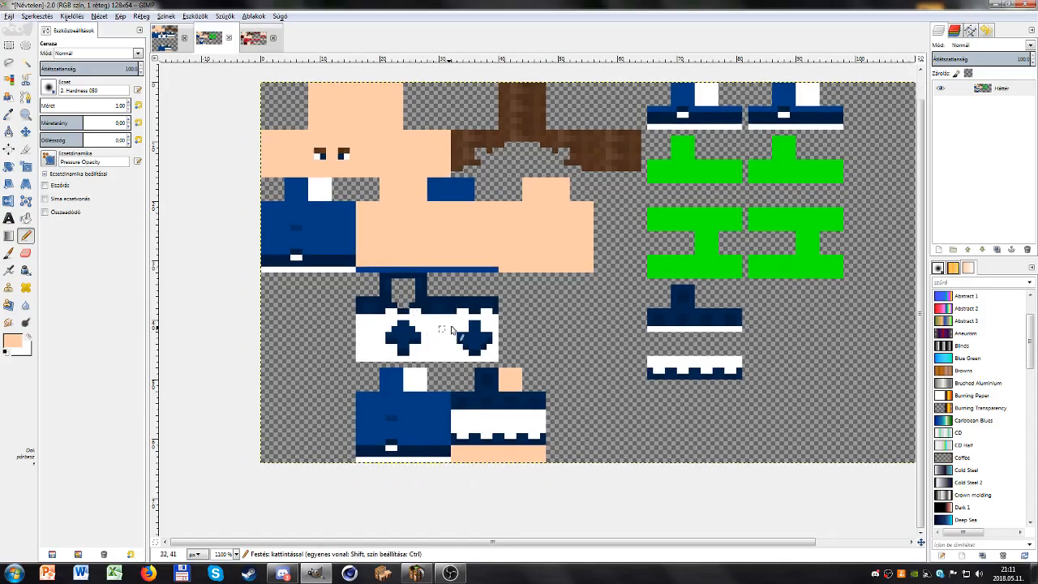
Step: Copy the bare 16 × 16 px arm at 40, 16 and paste it over the sleeved second arm at 32, 48
{"action": "scroll", "coordinate": [452, 329], "scroll_direction": "right", "scroll_amount": 5}
{"action": "scroll", "coordinate": [452, 330], "scroll_direction": "down", "scroll_amount": 1}
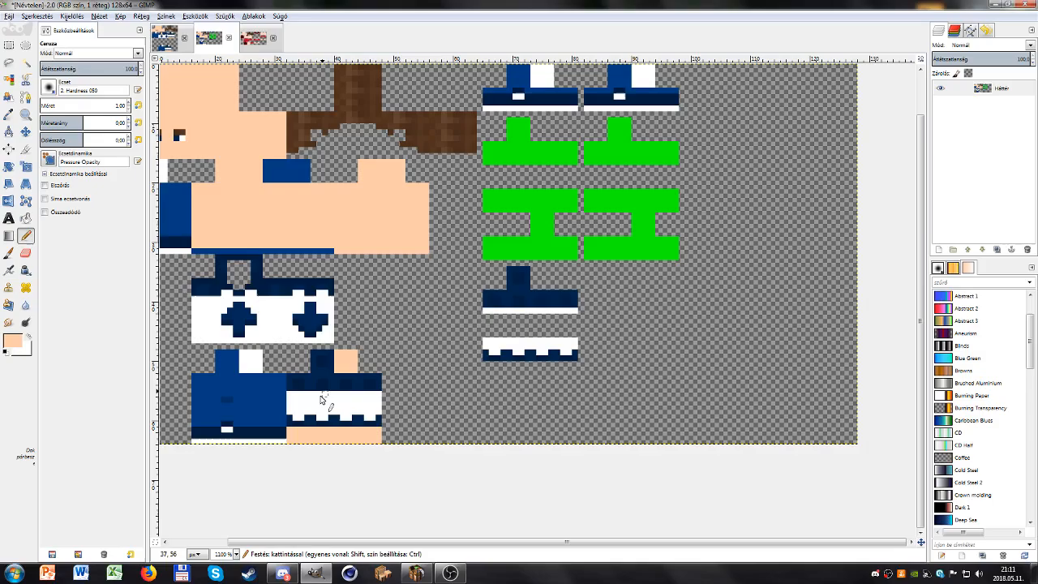
{"action": "scroll", "coordinate": [359, 367], "scroll_direction": "down", "scroll_amount": 1}
{"action": "scroll", "coordinate": [359, 367], "scroll_direction": "right", "scroll_amount": 1}
{"action": "key", "text": "r"}
{"action": "left_click_drag", "start_coordinate": [326, 242], "coordinate": [415, 144]}
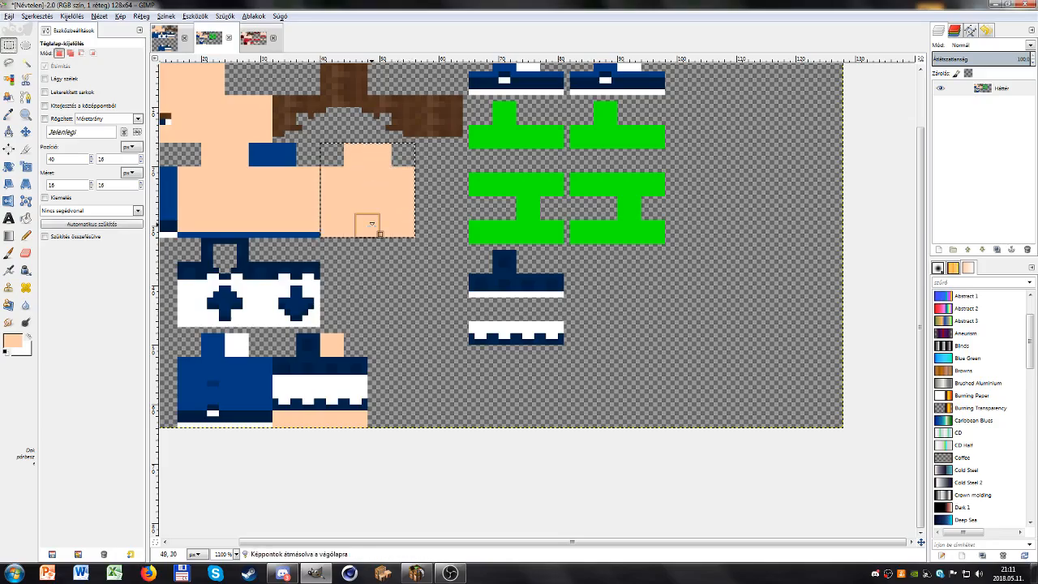
{"action": "left_click_drag", "start_coordinate": [373, 197], "coordinate": [327, 387]}
{"action": "key", "text": "ctrl+v"}
{"action": "left_click", "coordinate": [393, 370]}
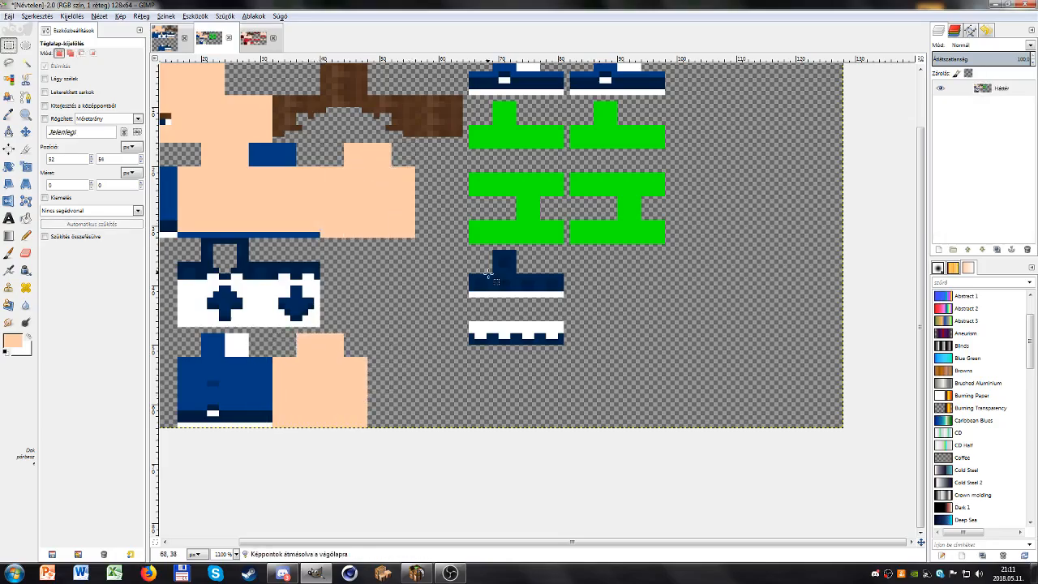
Step: Copy the 16 × 16 px sleeve parts at 65, 34 and paste them at 82, 34 for the other arm
{"action": "left_click_drag", "start_coordinate": [468, 249], "coordinate": [564, 345]}
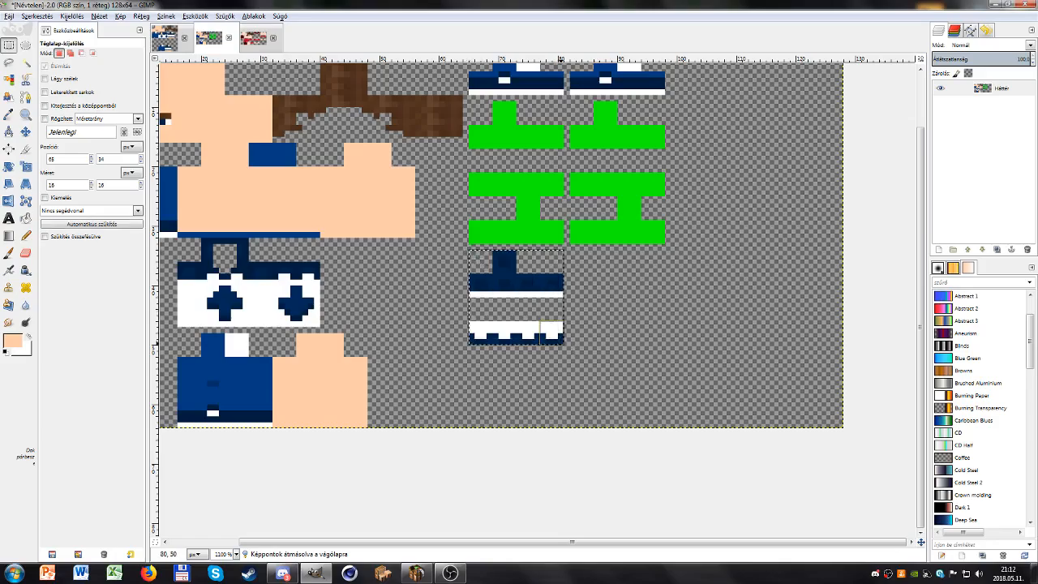
{"action": "left_click_drag", "start_coordinate": [510, 303], "coordinate": [613, 303]}
{"action": "key", "text": "ctrl+v"}
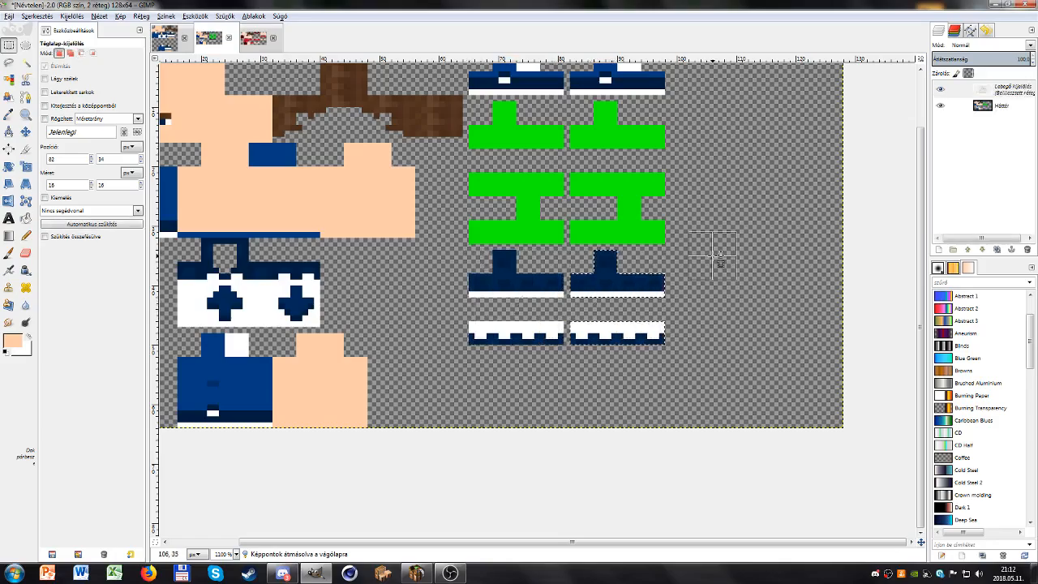
{"action": "left_click", "coordinate": [713, 257]}
Step: Following the layout in SERRARV2.png, paint a 4 × 4 px skin-tone square at 65, 51 beneath the lower sleeve strip
{"action": "scroll", "coordinate": [702, 258], "scroll_direction": "down", "scroll_amount": 1}
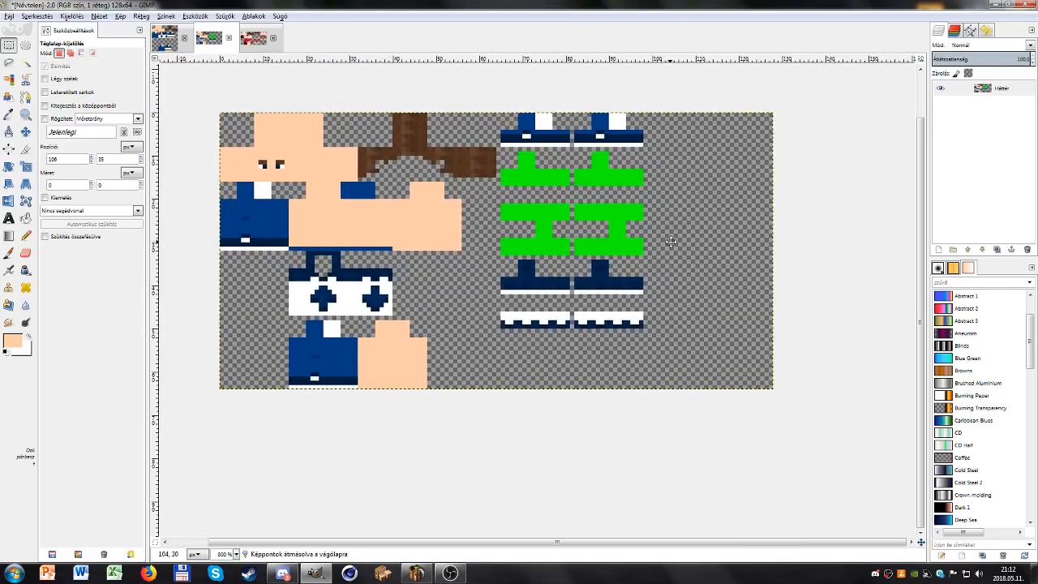
{"action": "left_click", "coordinate": [260, 45]}
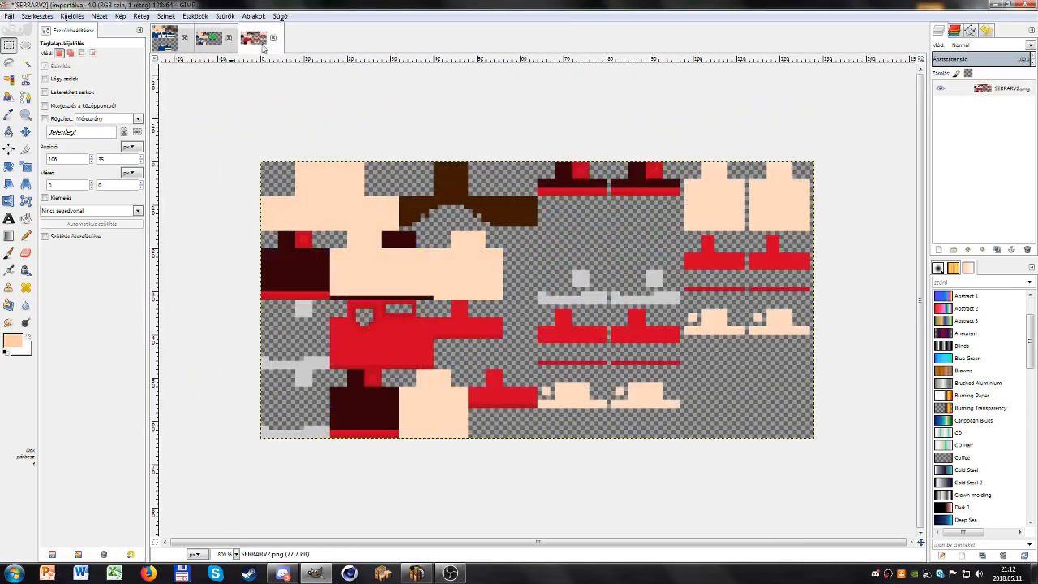
{"action": "left_click", "coordinate": [26, 237]}
{"action": "scroll", "coordinate": [558, 416], "scroll_direction": "up", "scroll_amount": 1}
{"action": "mouse_move", "coordinate": [564, 425]}
{"action": "left_mouse_down"}
{"action": "mouse_move", "coordinate": [525, 404]}
{"action": "mouse_move", "coordinate": [525, 376]}
{"action": "left_mouse_up"}
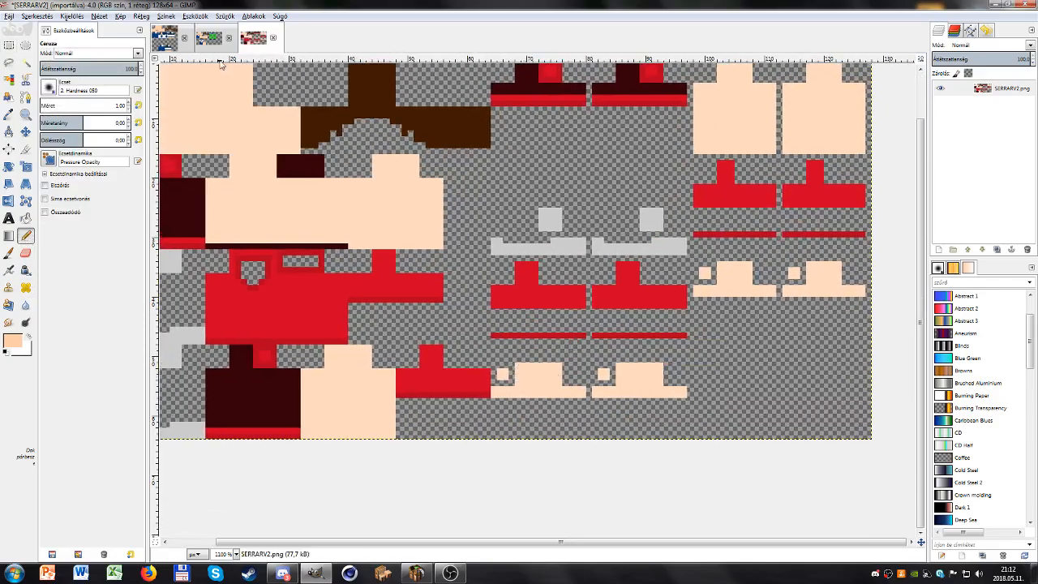
{"action": "left_click", "coordinate": [209, 38]}
{"action": "scroll", "coordinate": [599, 372], "scroll_direction": "up", "scroll_amount": 1}
{"action": "scroll", "coordinate": [604, 367], "scroll_direction": "up", "scroll_amount": 2}
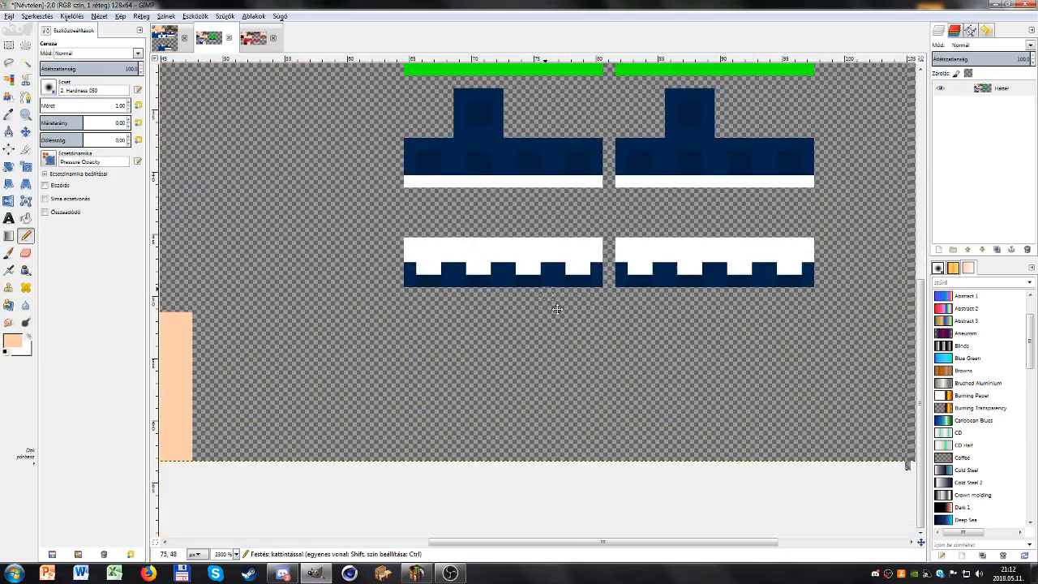
{"action": "scroll", "coordinate": [510, 238], "scroll_direction": "down", "scroll_amount": 1}
{"action": "scroll", "coordinate": [437, 257], "scroll_direction": "left", "scroll_amount": 1}
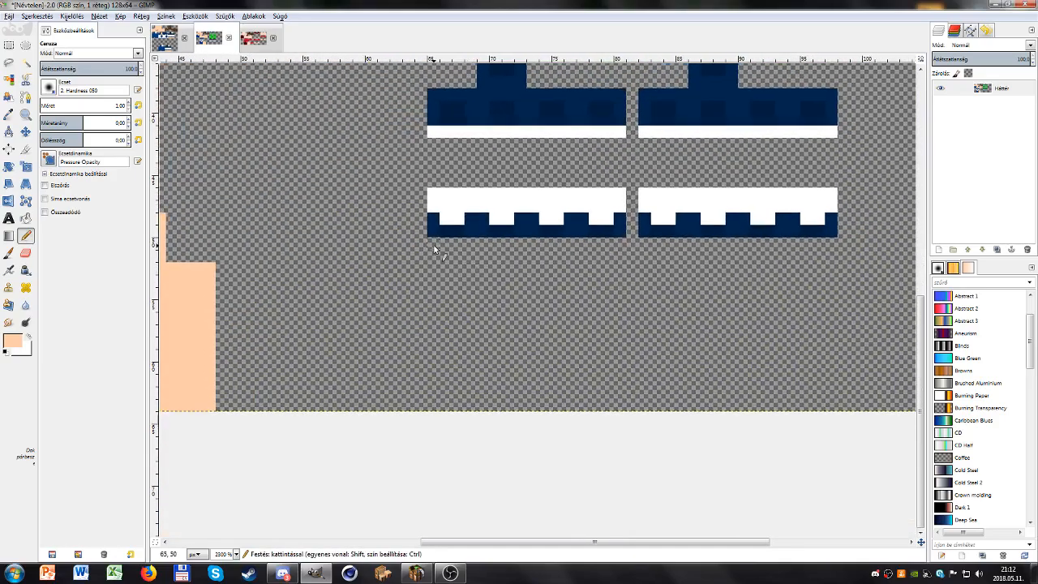
{"action": "mouse_move", "coordinate": [435, 258]}
{"action": "left_mouse_down"}
{"action": "mouse_move", "coordinate": [433, 298]}
{"action": "mouse_move", "coordinate": [477, 298]}
{"action": "mouse_move", "coordinate": [469, 260]}
{"action": "mouse_move", "coordinate": [449, 261]}
{"action": "mouse_move", "coordinate": [487, 309]}
{"action": "mouse_move", "coordinate": [452, 279]}
{"action": "mouse_move", "coordinate": [501, 277]}
{"action": "left_mouse_up"}
Step: Extend the skin-tone square into a 16 × 4 px strip by pasting copies of it at 69, 51 and then 73, 51
{"action": "left_click", "coordinate": [8, 45]}
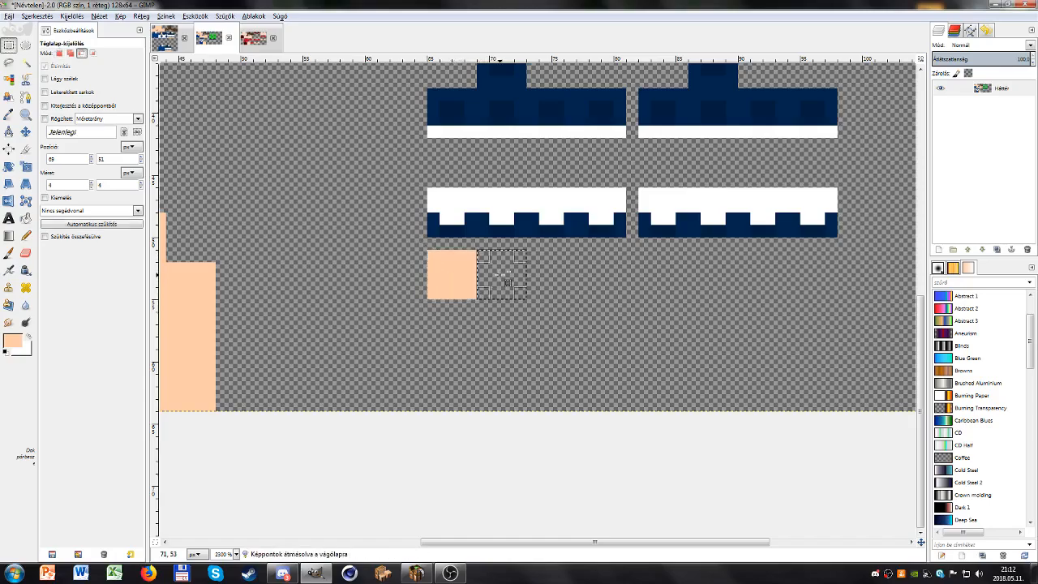
{"action": "key", "text": "ctrl+v"}
{"action": "left_click", "coordinate": [577, 288]}
{"action": "left_click_drag", "start_coordinate": [428, 251], "coordinate": [527, 300]}
{"action": "key", "text": "ctrl"}
{"action": "left_click_drag", "start_coordinate": [479, 276], "coordinate": [586, 283]}
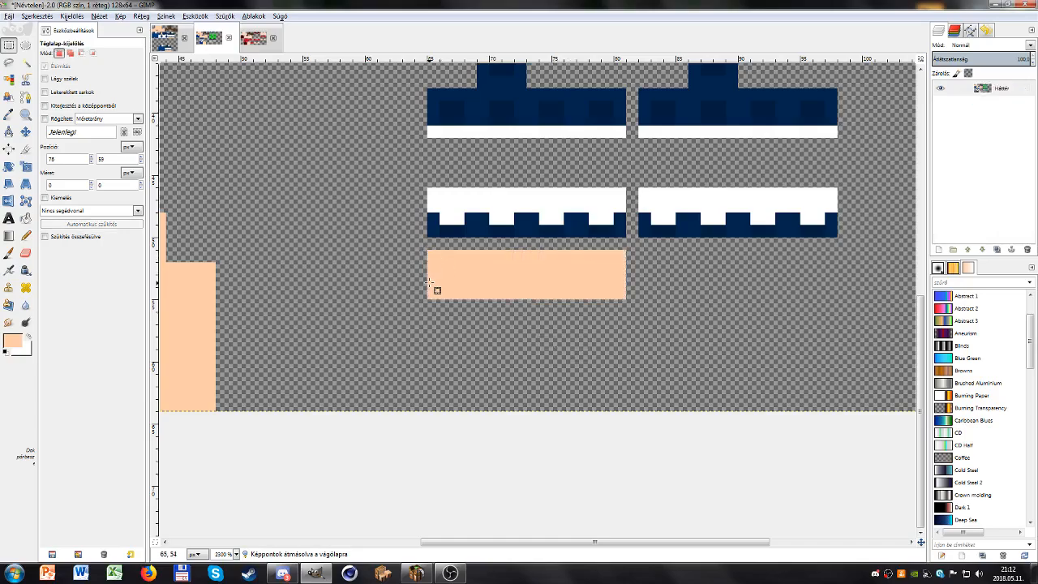
Step: Copy the strip's lower 16 × 2 px band at 65, 53 and paste it at 65, 55 to make the strip taller
{"action": "left_click_drag", "start_coordinate": [429, 297], "coordinate": [626, 275]}
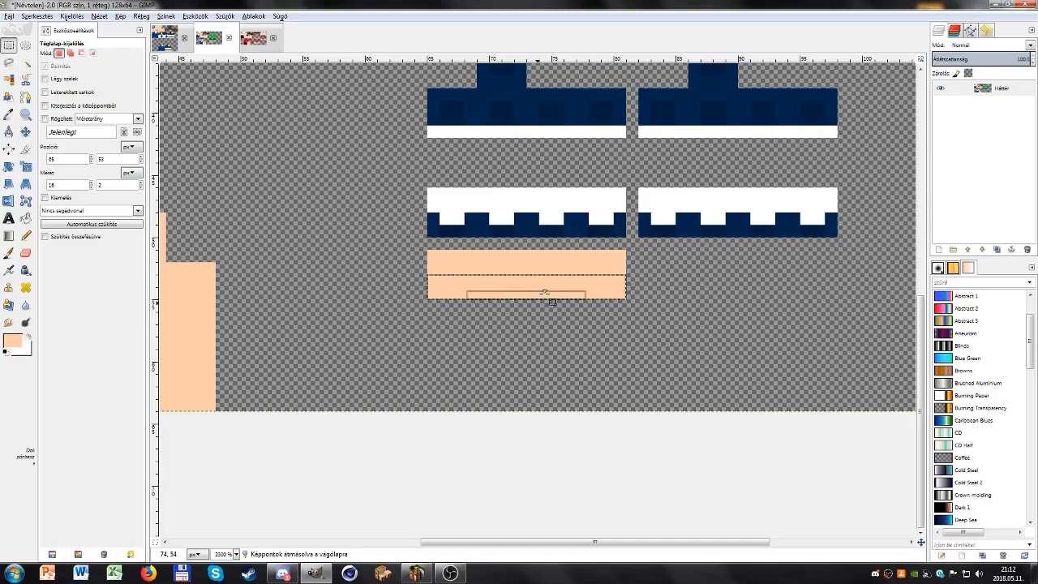
{"action": "left_click_drag", "start_coordinate": [530, 287], "coordinate": [529, 310]}
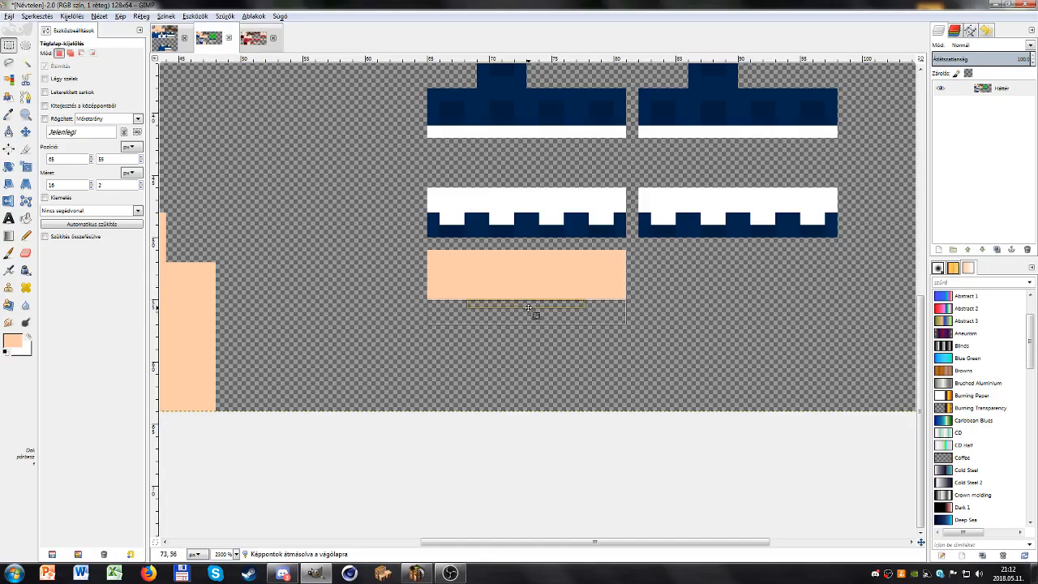
{"action": "key", "text": "ctrl+v"}
{"action": "left_click", "coordinate": [524, 352]}
Step: Delete the two 4 × 4 px upper corners at 65, 51 and 77, 51 from the skin-tone block
{"action": "left_click_drag", "start_coordinate": [428, 250], "coordinate": [477, 301]}
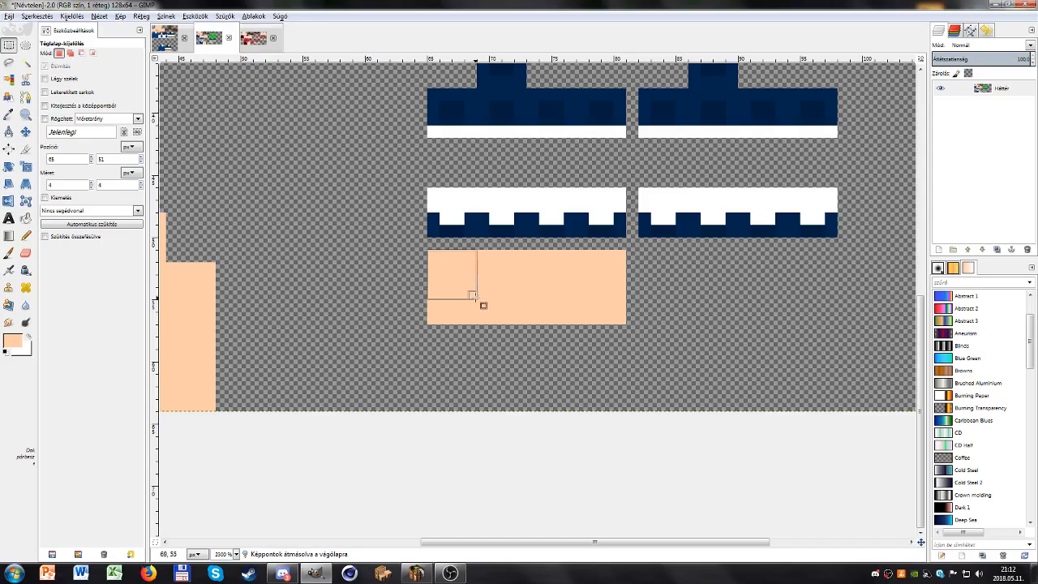
{"action": "key", "text": "Delete"}
{"action": "left_click", "coordinate": [561, 292]}
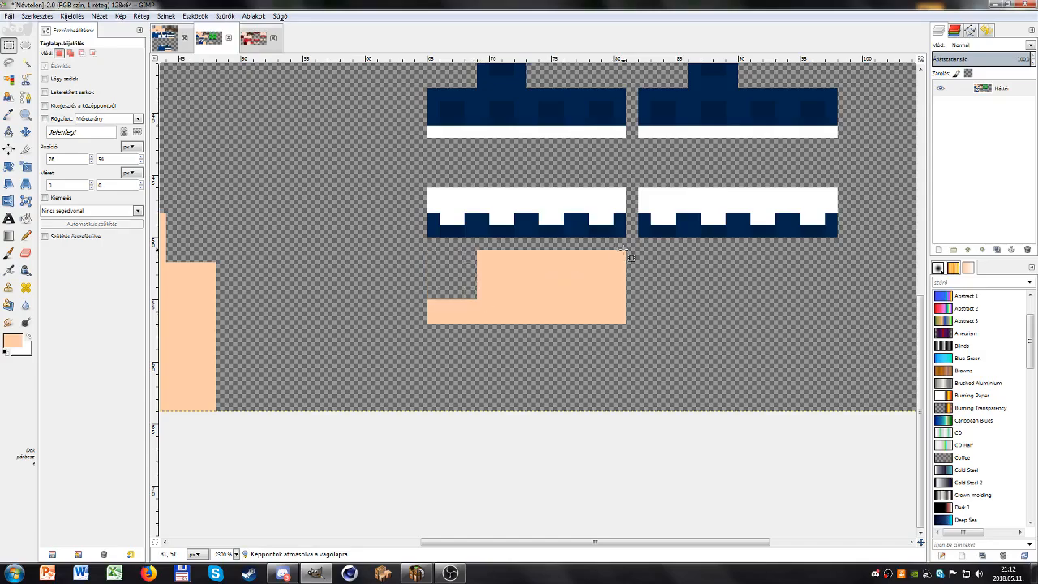
{"action": "left_click_drag", "start_coordinate": [629, 254], "coordinate": [581, 300]}
{"action": "key", "text": "Delete"}
{"action": "left_click", "coordinate": [550, 332]}
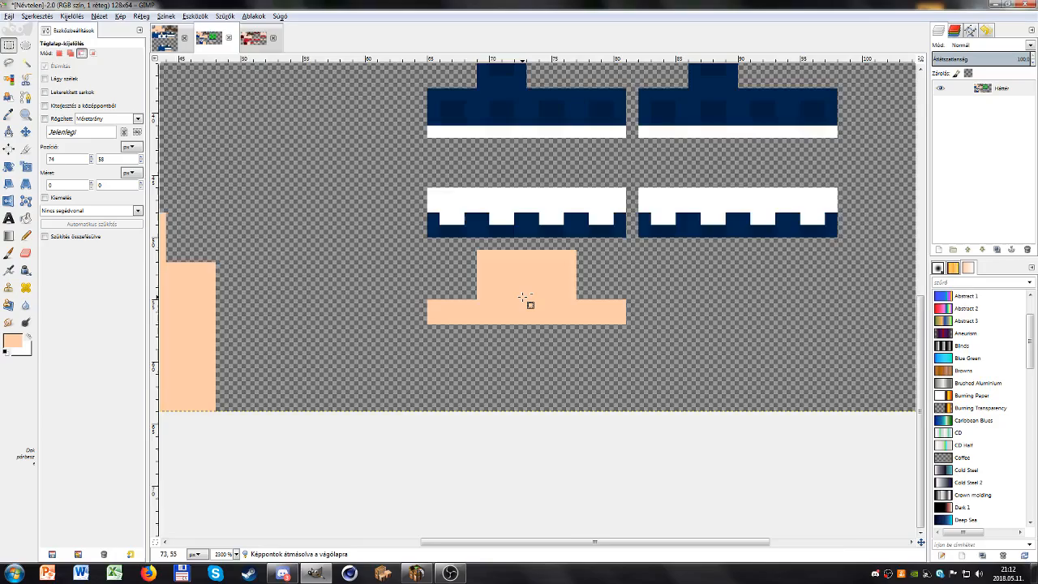
Step: Following the layout in SERRARV2.png, paint a 2 × 2 px skin-tone square at 66, 52 with the Pencil
{"action": "scroll", "coordinate": [523, 298], "scroll_direction": "down", "scroll_amount": 2}
{"action": "left_click_drag", "start_coordinate": [543, 424], "coordinate": [581, 388]}
{"action": "left_click_drag", "start_coordinate": [394, 410], "coordinate": [338, 394]}
{"action": "left_click", "coordinate": [255, 38]}
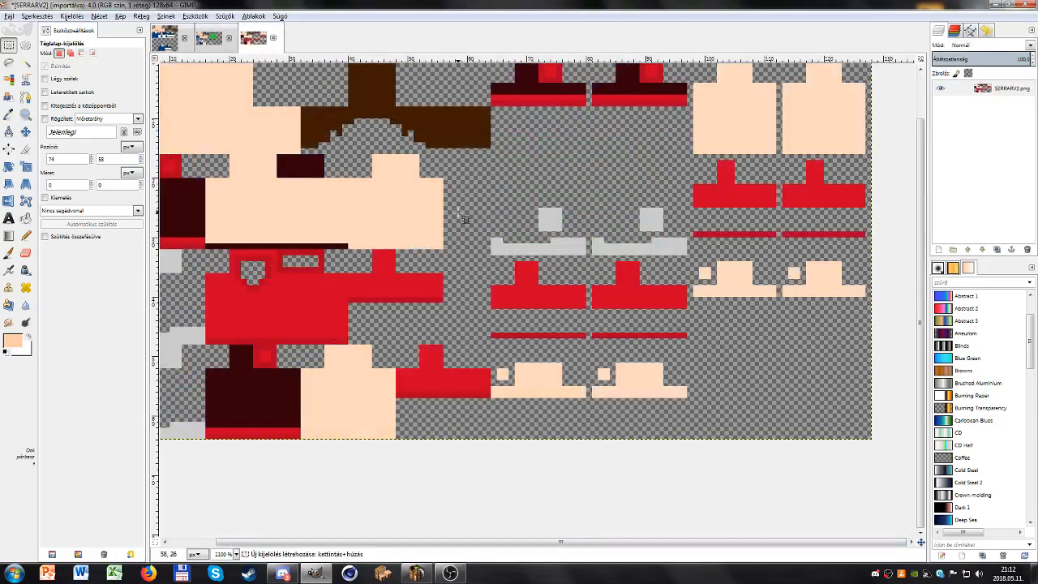
{"action": "left_click", "coordinate": [209, 38]}
{"action": "left_click", "coordinate": [25, 236]}
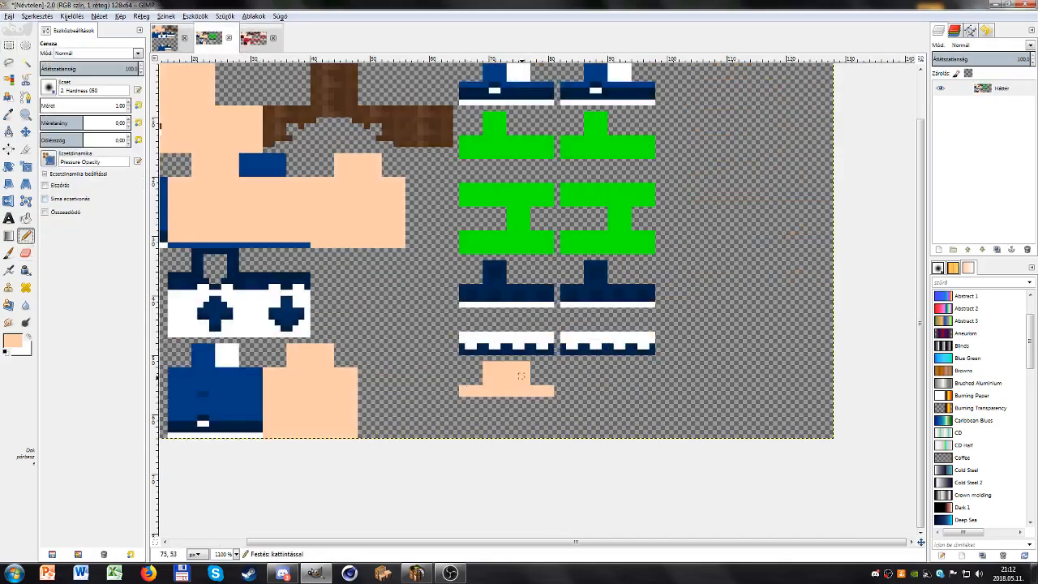
{"action": "scroll", "coordinate": [525, 381], "scroll_direction": "up", "scroll_amount": 2}
{"action": "left_click_drag", "start_coordinate": [561, 413], "coordinate": [530, 344]}
{"action": "left_click_drag", "start_coordinate": [457, 321], "coordinate": [449, 311]}
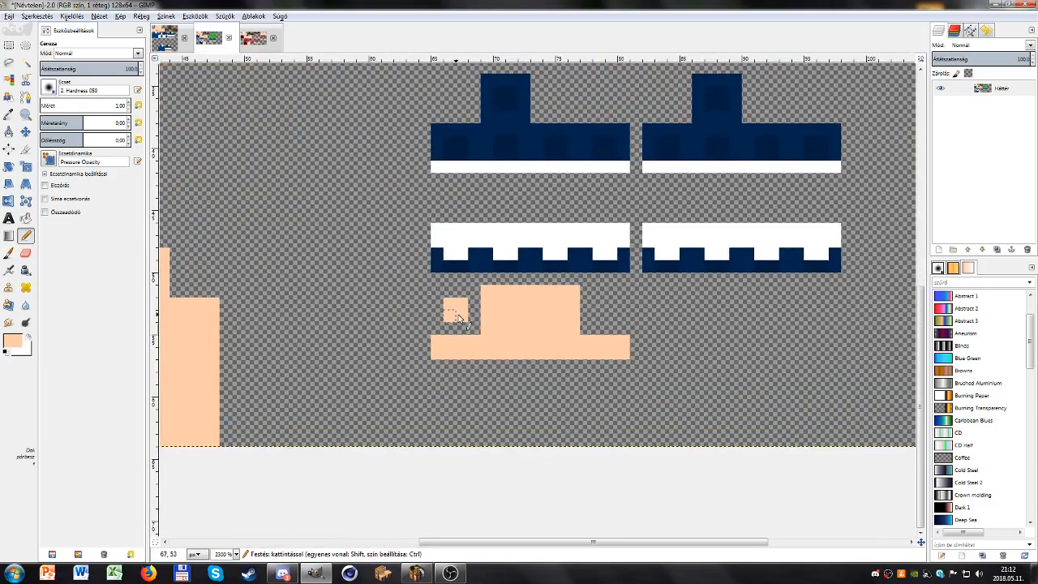
Step: Copy the 16 × 6 px skin-tone part at 65, 51 and paste it at 82, 51
{"action": "key", "text": "4"}
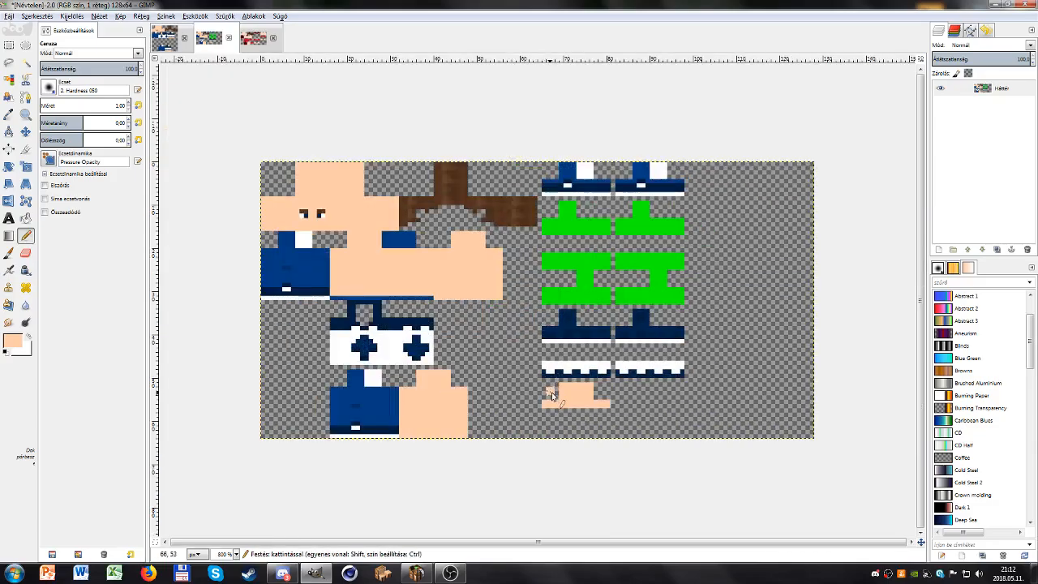
{"action": "mouse_move", "coordinate": [567, 382]}
{"action": "left_mouse_down"}
{"action": "mouse_move", "coordinate": [551, 371]}
{"action": "mouse_move", "coordinate": [550, 331]}
{"action": "mouse_move", "coordinate": [517, 355]}
{"action": "left_mouse_up"}
{"action": "key", "text": "r"}
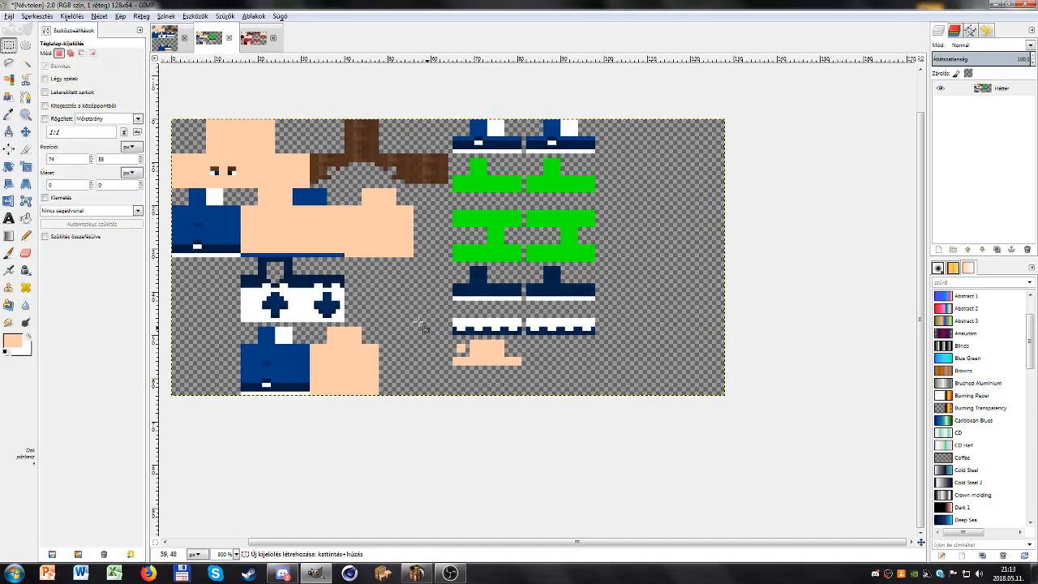
{"action": "left_click_drag", "start_coordinate": [451, 336], "coordinate": [559, 357]}
{"action": "left_click", "coordinate": [653, 339]}
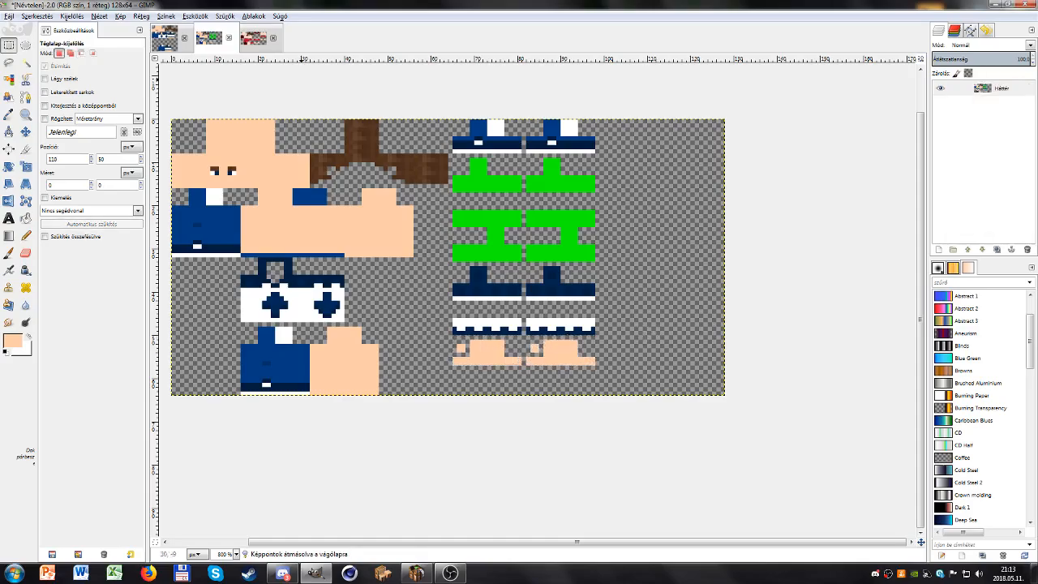
Step: Following the layout in SERRARV2.png, copy the 16 × 16 px skin part at 40, 16 and paste it at 99, 0
{"action": "left_click", "coordinate": [254, 38]}
{"action": "scroll", "coordinate": [541, 381], "scroll_direction": "up", "scroll_amount": 1}
{"action": "left_click_drag", "start_coordinate": [542, 381], "coordinate": [514, 371]}
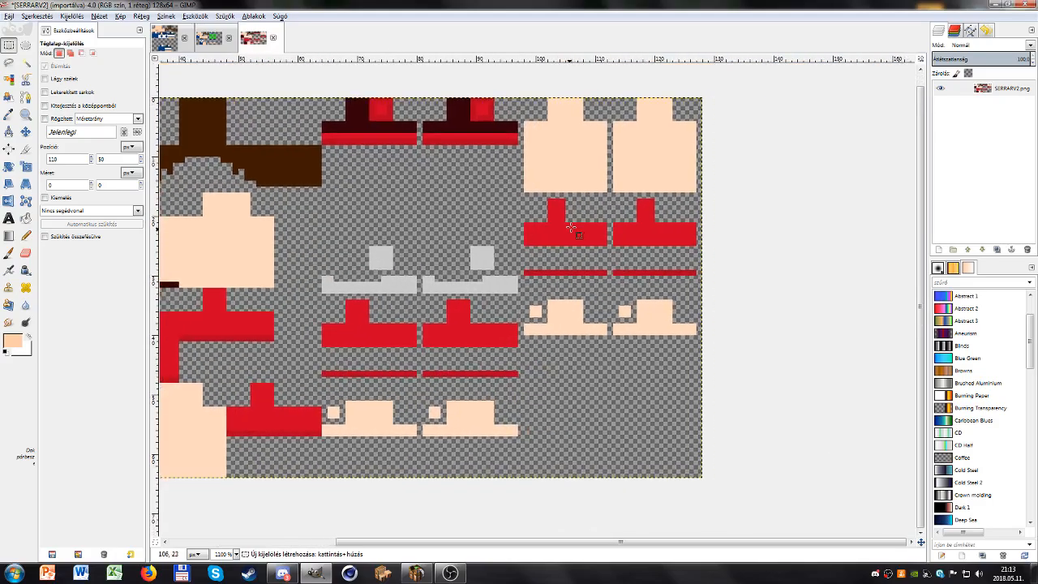
{"action": "scroll", "coordinate": [430, 286], "scroll_direction": "down", "scroll_amount": 2}
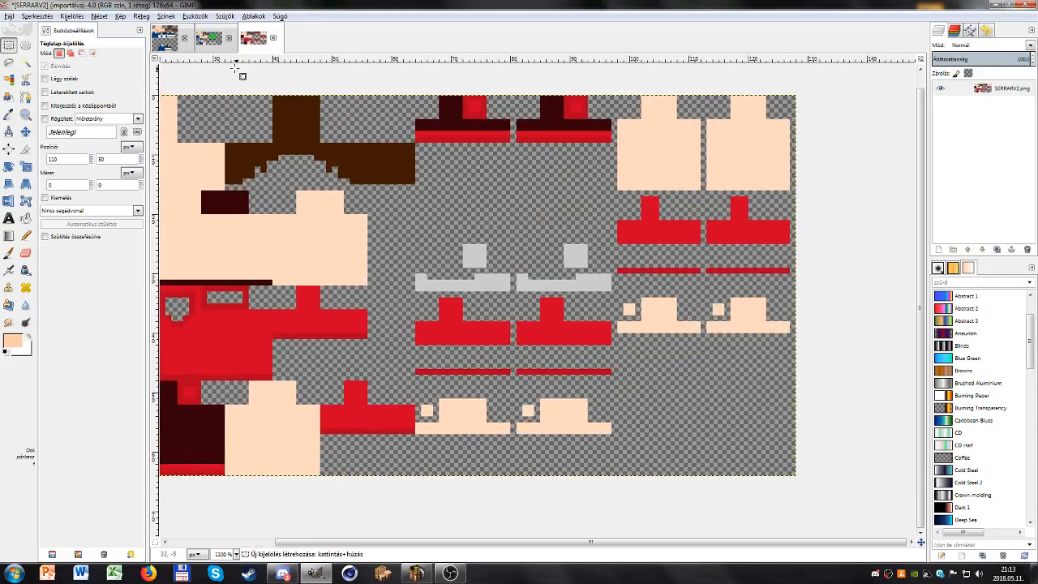
{"action": "left_click", "coordinate": [213, 41]}
{"action": "left_click_drag", "start_coordinate": [509, 217], "coordinate": [511, 242]}
{"action": "left_click_drag", "start_coordinate": [355, 289], "coordinate": [417, 215]}
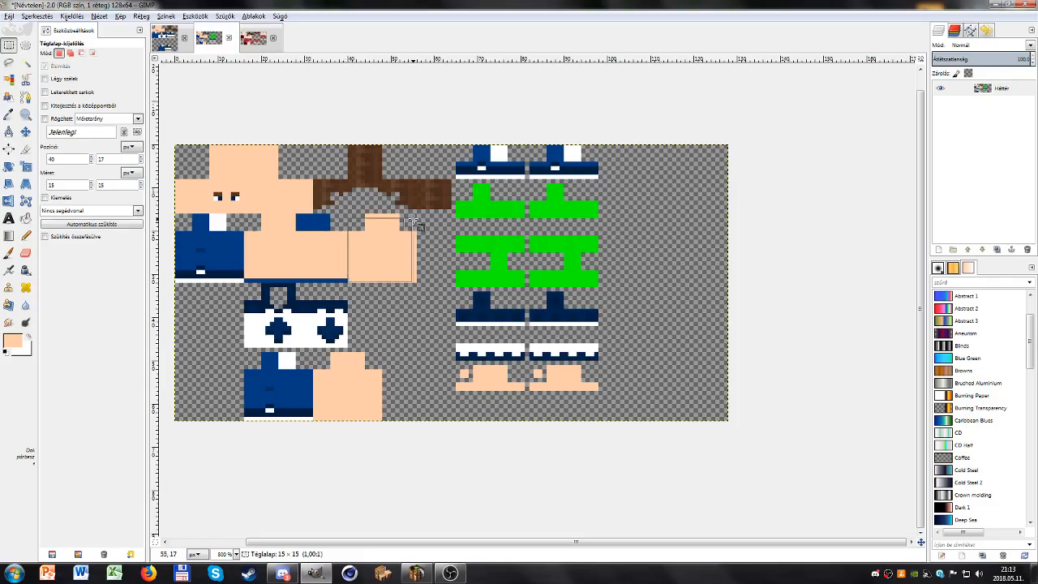
{"action": "left_click_drag", "start_coordinate": [388, 260], "coordinate": [598, 336]}
{"action": "key", "text": "ctrl+c"}
{"action": "key", "text": "ctrl+v"}
{"action": "left_click", "coordinate": [645, 261]}
{"action": "scroll", "coordinate": [644, 219], "scroll_direction": "up", "scroll_amount": 4}
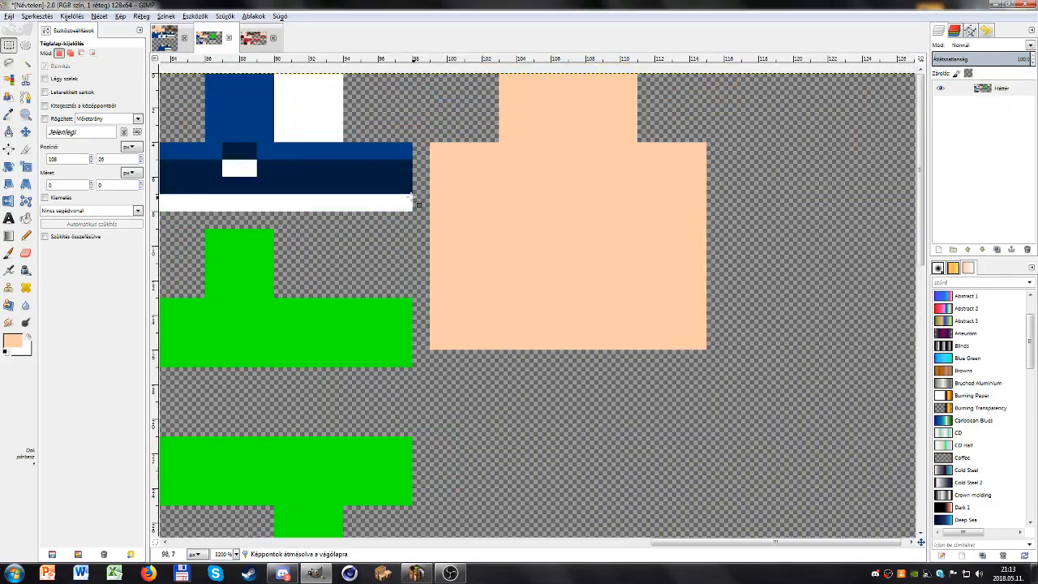
Step: Measure off the pasted skin part's faces from 99, 4 with 12 px tall selections alternating between 4 px and 3 px wide
{"action": "left_click_drag", "start_coordinate": [567, 202], "coordinate": [509, 266]}
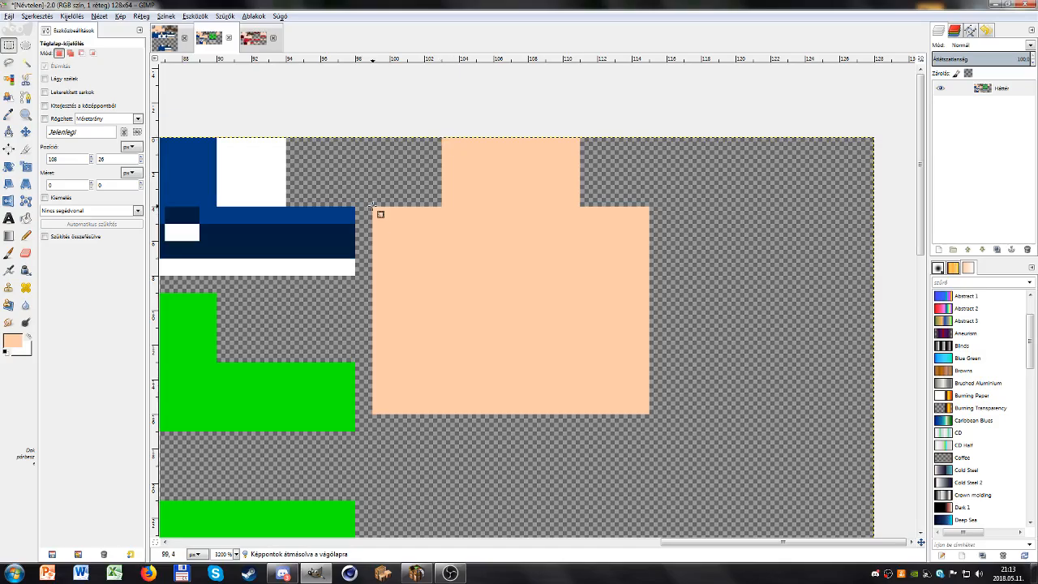
{"action": "left_click_drag", "start_coordinate": [371, 206], "coordinate": [437, 411]}
{"action": "left_click", "coordinate": [410, 306]}
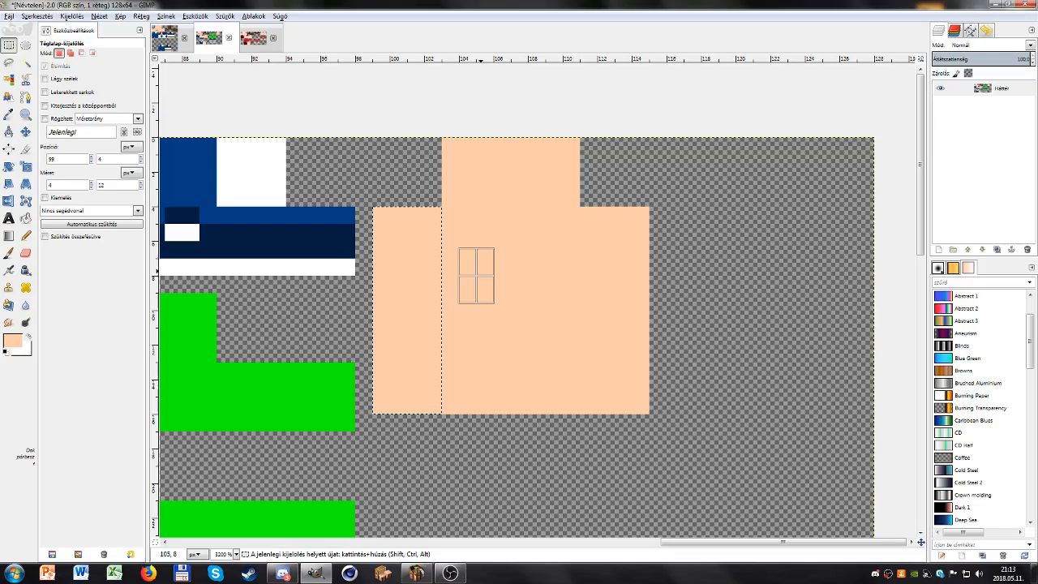
{"action": "left_click_drag", "start_coordinate": [443, 207], "coordinate": [488, 411]}
{"action": "left_click", "coordinate": [537, 254]}
{"action": "left_click_drag", "start_coordinate": [492, 206], "coordinate": [563, 414]}
{"action": "left_click", "coordinate": [382, 212]}
{"action": "left_click_drag", "start_coordinate": [373, 208], "coordinate": [442, 414]}
{"action": "left_click", "coordinate": [511, 275]}
{"action": "left_click_drag", "start_coordinate": [442, 208], "coordinate": [493, 414]}
{"action": "left_click", "coordinate": [539, 351]}
{"action": "left_click_drag", "start_coordinate": [494, 207], "coordinate": [560, 411]}
{"action": "left_click", "coordinate": [597, 310]}
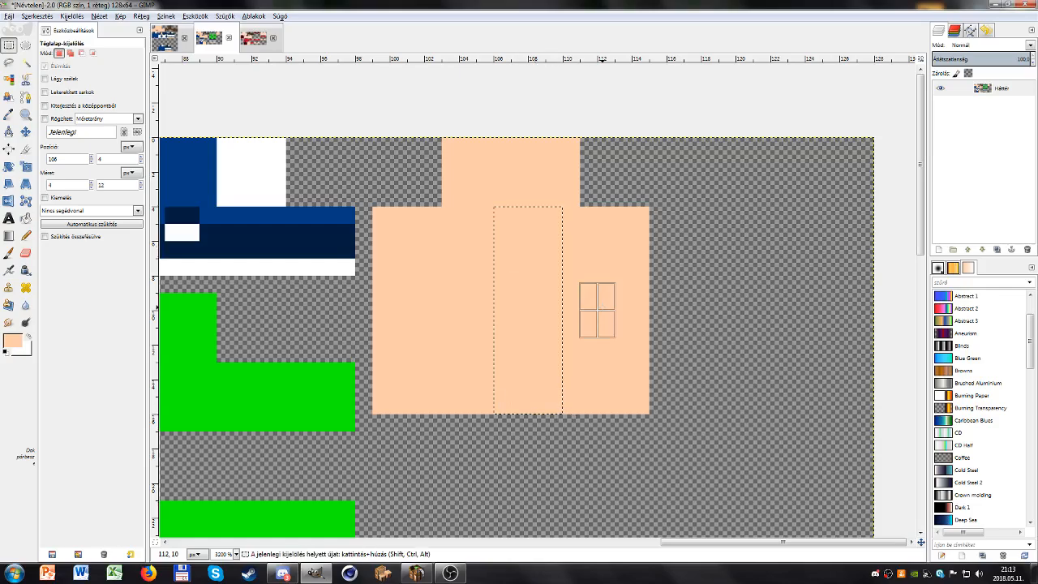
{"action": "left_click_drag", "start_coordinate": [560, 206], "coordinate": [618, 419]}
{"action": "left_click", "coordinate": [626, 216]}
Step: Narrow the skin part by deleting the 2 × 12 px strip at 113, 4 and the 2 × 4 px strip at 109, 0
{"action": "left_click_drag", "start_coordinate": [618, 208], "coordinate": [648, 415]}
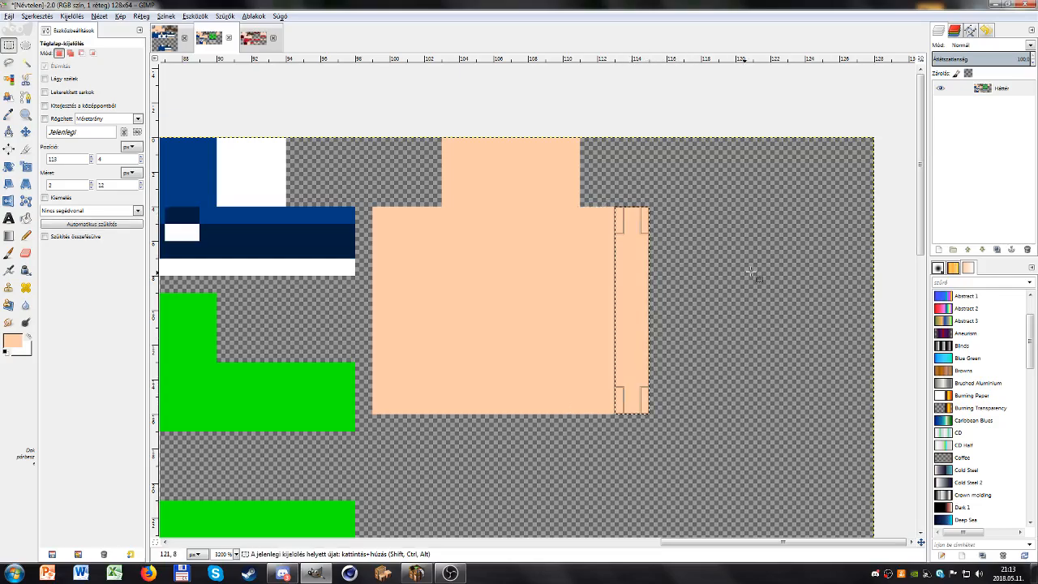
{"action": "left_click", "coordinate": [723, 273]}
{"action": "left_click_drag", "start_coordinate": [579, 139], "coordinate": [545, 207]}
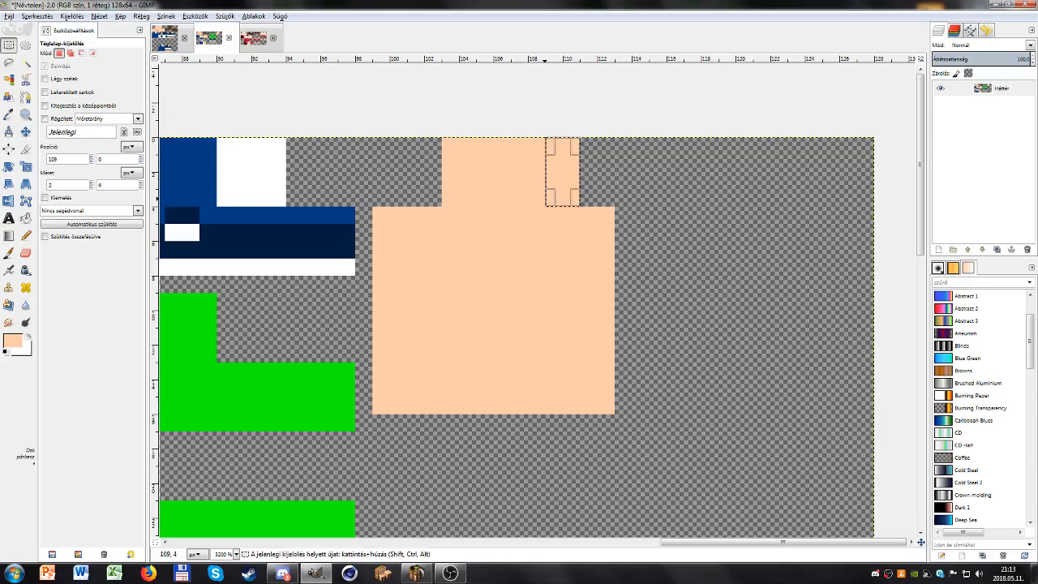
{"action": "left_click", "coordinate": [687, 180]}
{"action": "left_click_drag", "start_coordinate": [442, 136], "coordinate": [494, 207]}
{"action": "left_click", "coordinate": [583, 173]}
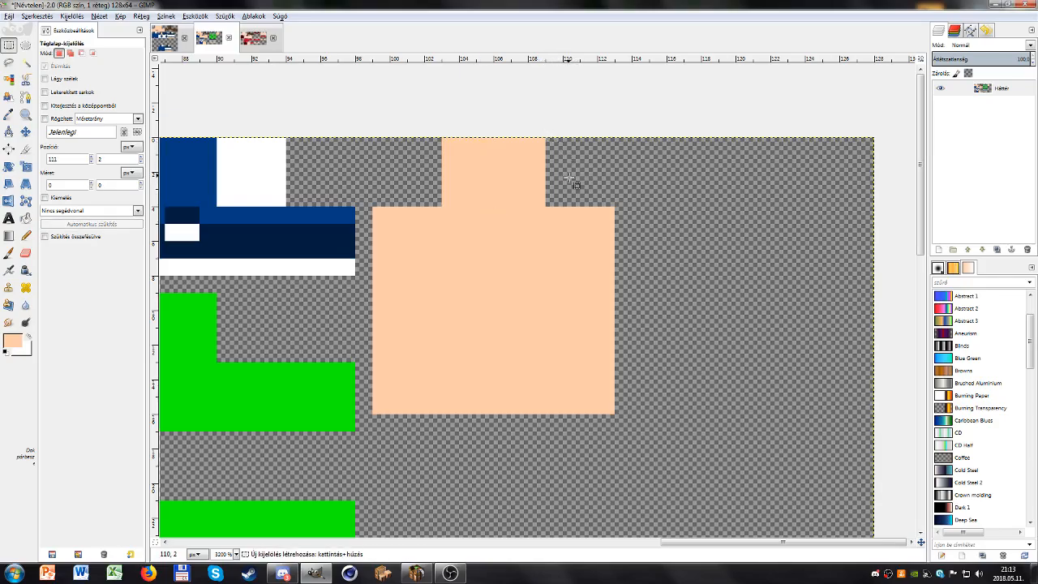
Step: Pick up the green of the leg parts and paint marker pixels on the original skin part's raised top near 44, 17
{"action": "scroll", "coordinate": [531, 260], "scroll_direction": "down", "scroll_amount": 2}
{"action": "mouse_move", "coordinate": [167, 354]}
{"action": "left_mouse_down"}
{"action": "mouse_move", "coordinate": [577, 242]}
{"action": "mouse_move", "coordinate": [625, 258]}
{"action": "left_mouse_up"}
{"action": "left_click", "coordinate": [26, 236]}
{"action": "left_click", "coordinate": [637, 231], "text": "ctrl"}
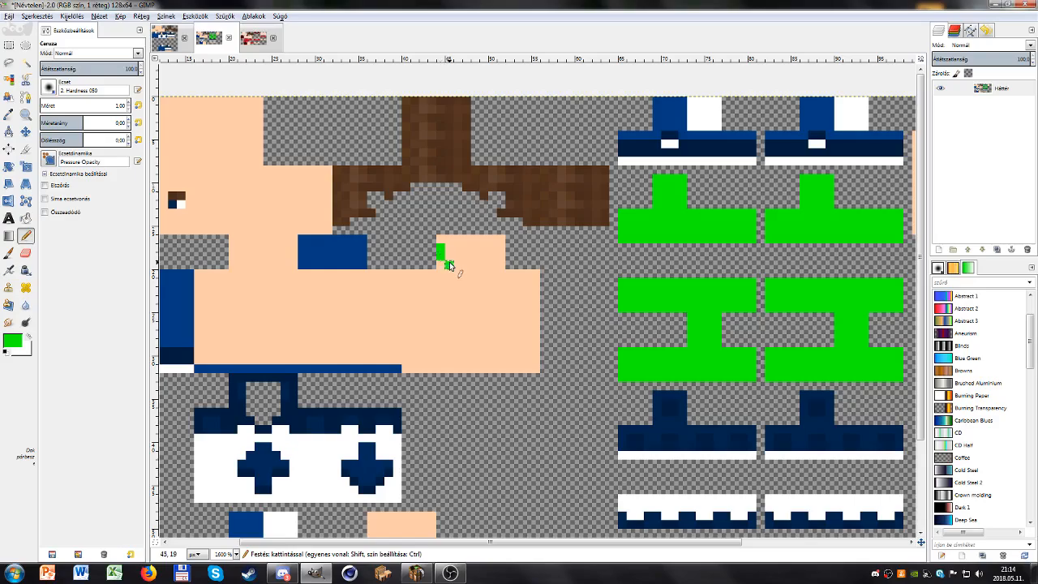
{"action": "mouse_move", "coordinate": [473, 290]}
{"action": "left_mouse_down"}
{"action": "mouse_move", "coordinate": [495, 281]}
{"action": "mouse_move", "coordinate": [518, 245]}
{"action": "mouse_move", "coordinate": [517, 297]}
{"action": "mouse_move", "coordinate": [518, 263]}
{"action": "mouse_move", "coordinate": [535, 284]}
{"action": "left_mouse_up"}
Step: Try removing the fourth pixel column at 47, 16 from the original skin part's raised top
{"action": "left_click", "coordinate": [9, 47]}
{"action": "scroll", "coordinate": [424, 200], "scroll_direction": "up", "scroll_amount": 2}
{"action": "key", "text": "ctrl+c"}
{"action": "key", "text": "ctrl+v"}
{"action": "left_click", "coordinate": [545, 276]}
{"action": "key", "text": "Delete"}
{"action": "left_click", "coordinate": [587, 278]}
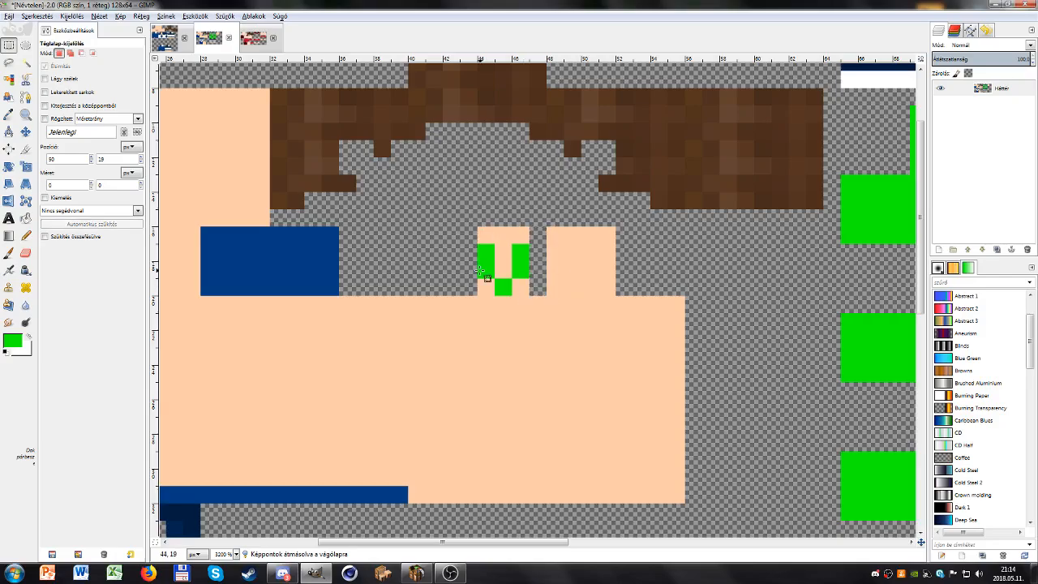
Step: Try narrowing the raised top to two adjoining 3 px wide faces by trimming the second block and moving it to 47, 16
{"action": "left_click_drag", "start_coordinate": [547, 227], "coordinate": [615, 295]}
{"action": "left_click", "coordinate": [593, 255]}
{"action": "key", "text": "Delete"}
{"action": "left_click", "coordinate": [667, 262]}
{"action": "left_click_drag", "start_coordinate": [546, 228], "coordinate": [553, 262]}
{"action": "key", "text": "ctrl+x"}
{"action": "key", "text": "ctrl+v"}
{"action": "left_click", "coordinate": [633, 254]}
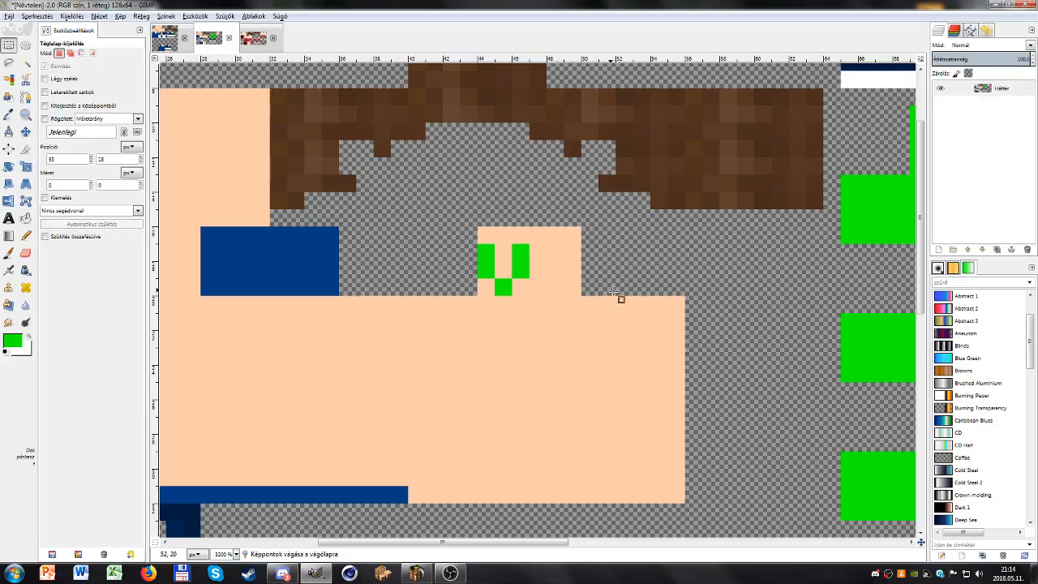
{"action": "left_click_drag", "start_coordinate": [477, 228], "coordinate": [521, 289]}
{"action": "left_click", "coordinate": [548, 274]}
{"action": "left_click_drag", "start_coordinate": [529, 227], "coordinate": [577, 292]}
{"action": "left_click", "coordinate": [636, 263]}
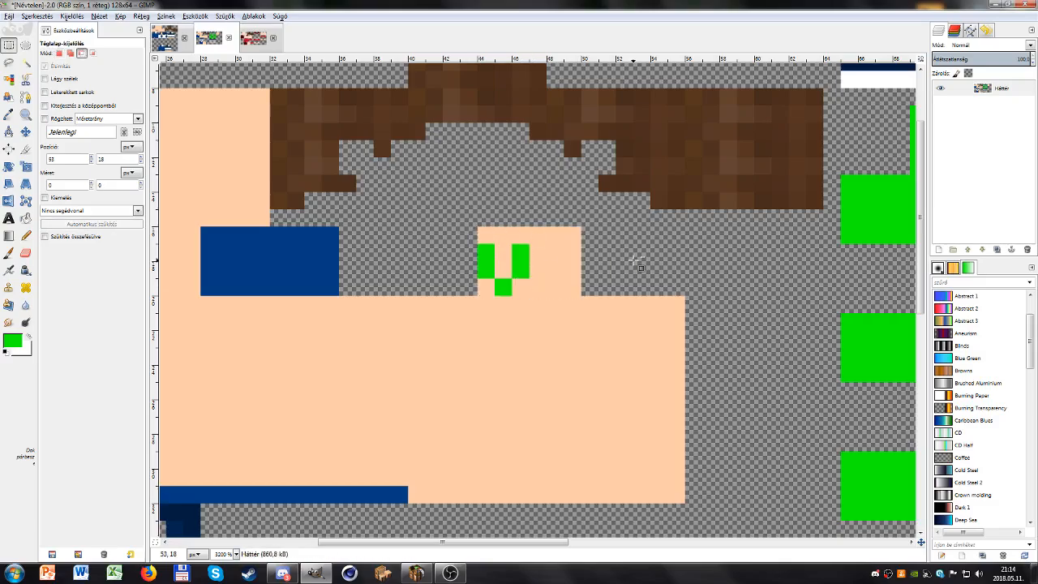
Step: Undo the trial edits and green markers on the original skin part's raised top
{"action": "key", "text": "ctrl+z"}
{"action": "key", "text": "ctrl+z"}
{"action": "key", "text": "ctrl+z"}
{"action": "key", "text": "ctrl+z"}
{"action": "key", "text": "ctrl+z"}
{"action": "key", "text": "ctrl+z"}
{"action": "key", "text": "ctrl+z"}
{"action": "key", "text": "ctrl+z"}
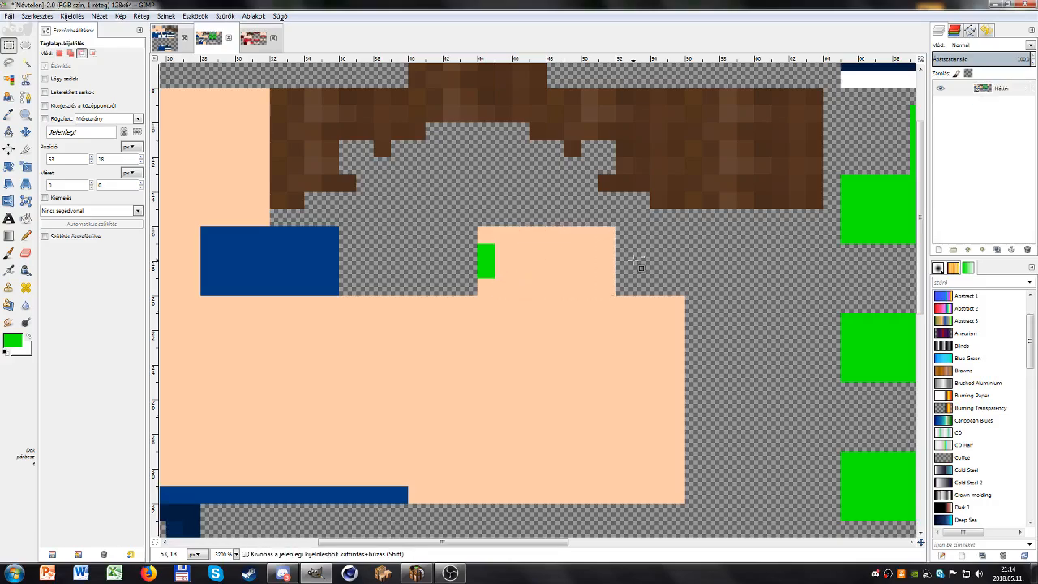
Step: Copy the narrowed 14 px wide skin part at 99, 0 and paste it at 114, 0 for the other arm
{"action": "scroll", "coordinate": [637, 262], "scroll_direction": "down", "scroll_amount": 4}
{"action": "left_click_drag", "start_coordinate": [636, 262], "coordinate": [473, 268]}
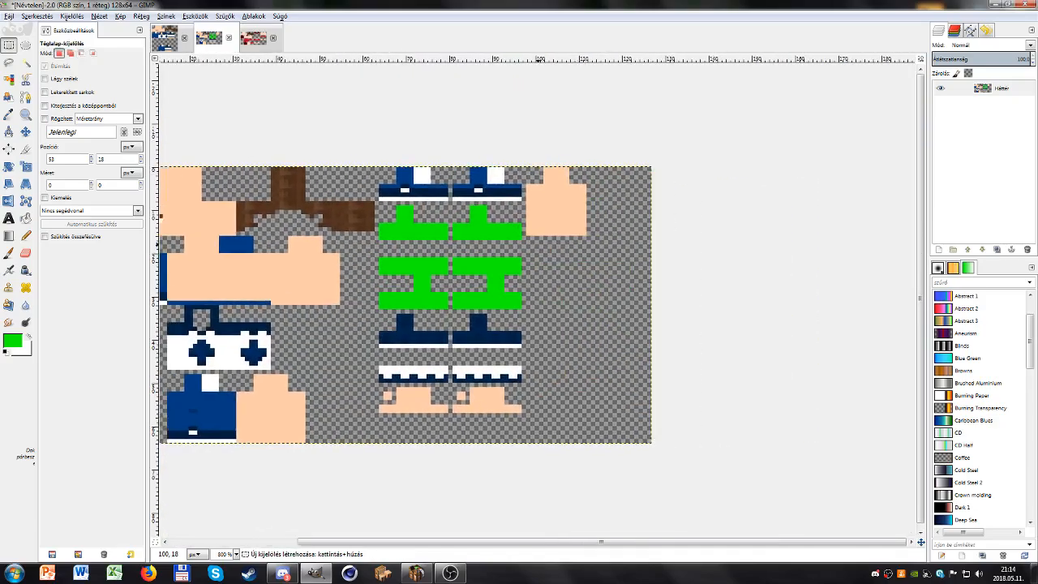
{"action": "scroll", "coordinate": [543, 162], "scroll_direction": "up", "scroll_amount": 3}
{"action": "left_click_drag", "start_coordinate": [598, 194], "coordinate": [508, 335]}
{"action": "left_click_drag", "start_coordinate": [401, 148], "coordinate": [574, 344]}
{"action": "left_click_drag", "start_coordinate": [485, 276], "coordinate": [674, 278]}
{"action": "key", "text": "ctrl+v"}
{"action": "left_click", "coordinate": [626, 386]}
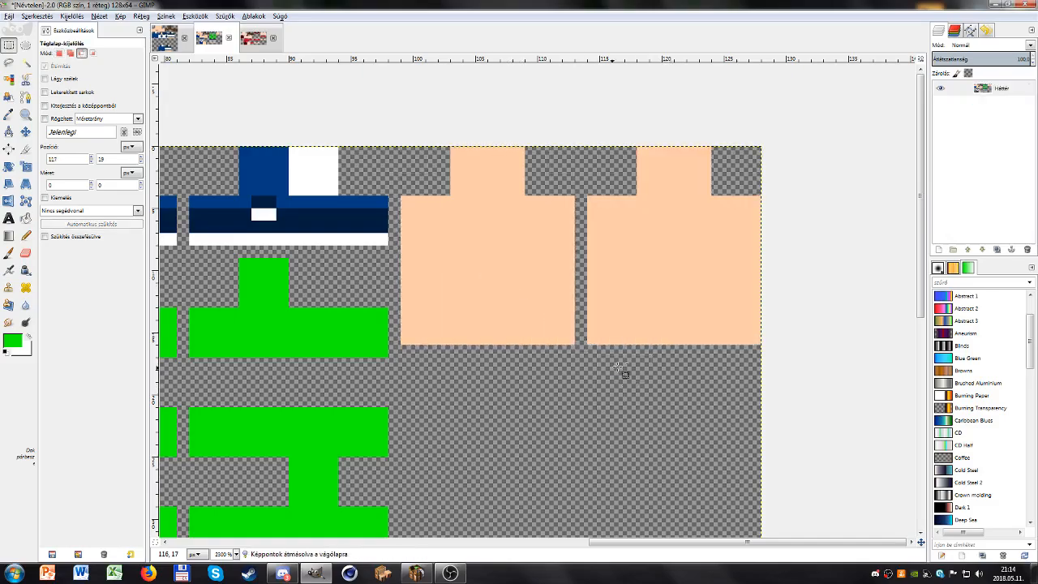
Step: Compare the size and placement of the two narrowed skin parts with the SERRARV2.png layout
{"action": "scroll", "coordinate": [613, 366], "scroll_direction": "down", "scroll_amount": 1}
{"action": "left_click", "coordinate": [256, 42]}
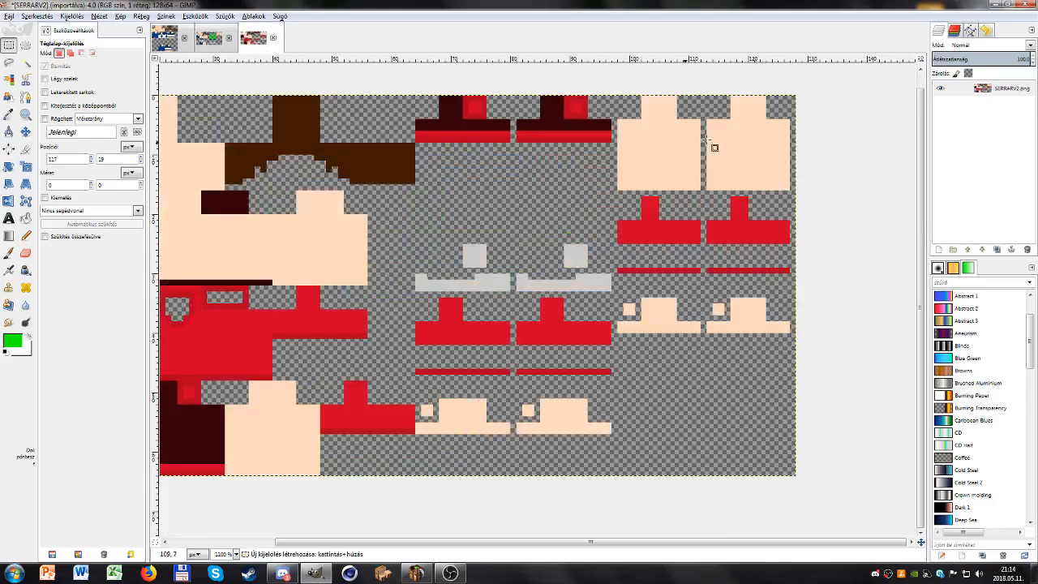
{"action": "left_click", "coordinate": [216, 41]}
{"action": "scroll", "coordinate": [511, 281], "scroll_direction": "up", "scroll_amount": 1}
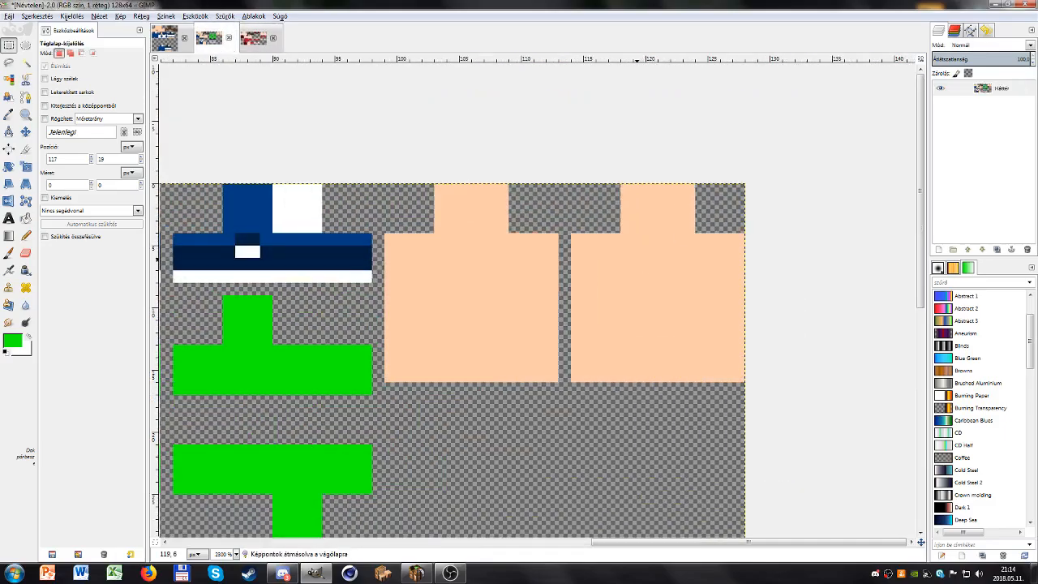
{"action": "left_click_drag", "start_coordinate": [403, 245], "coordinate": [583, 399]}
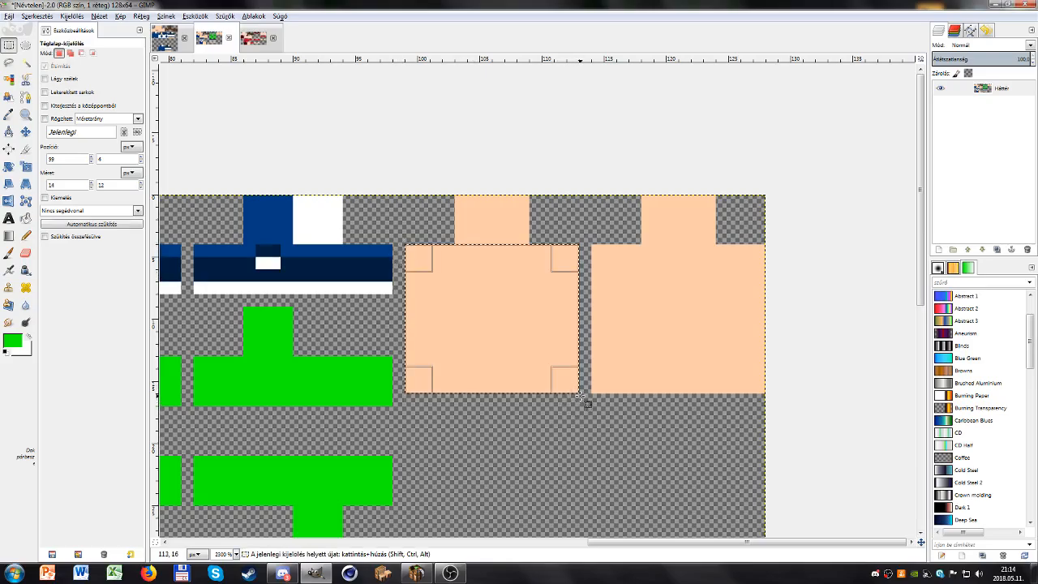
{"action": "left_click", "coordinate": [559, 420]}
{"action": "scroll", "coordinate": [398, 399], "scroll_direction": "down", "scroll_amount": 5}
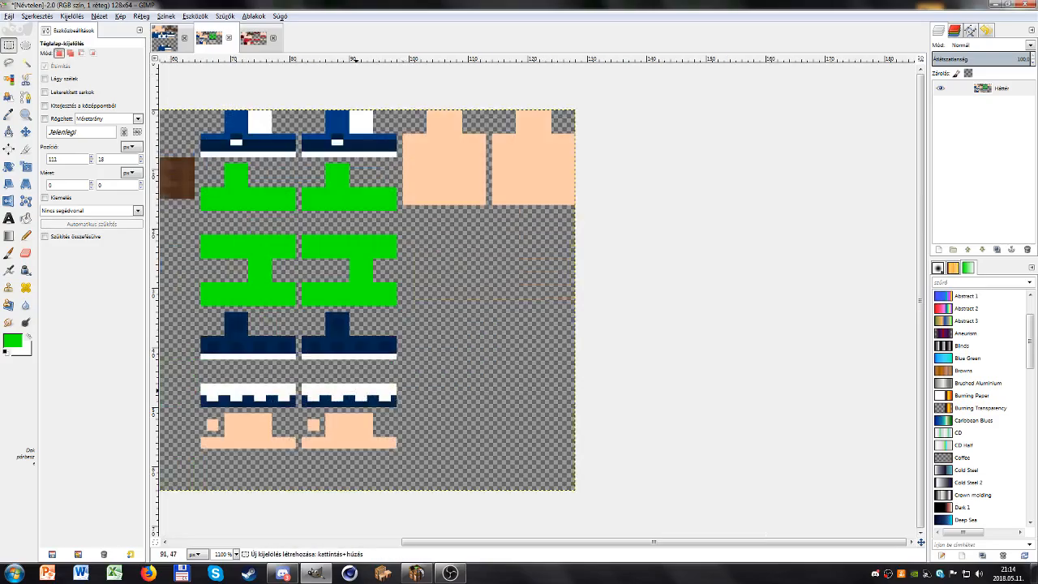
{"action": "scroll", "coordinate": [600, 398], "scroll_direction": "up", "scroll_amount": 3}
{"action": "left_click_drag", "start_coordinate": [600, 398], "coordinate": [588, 413]}
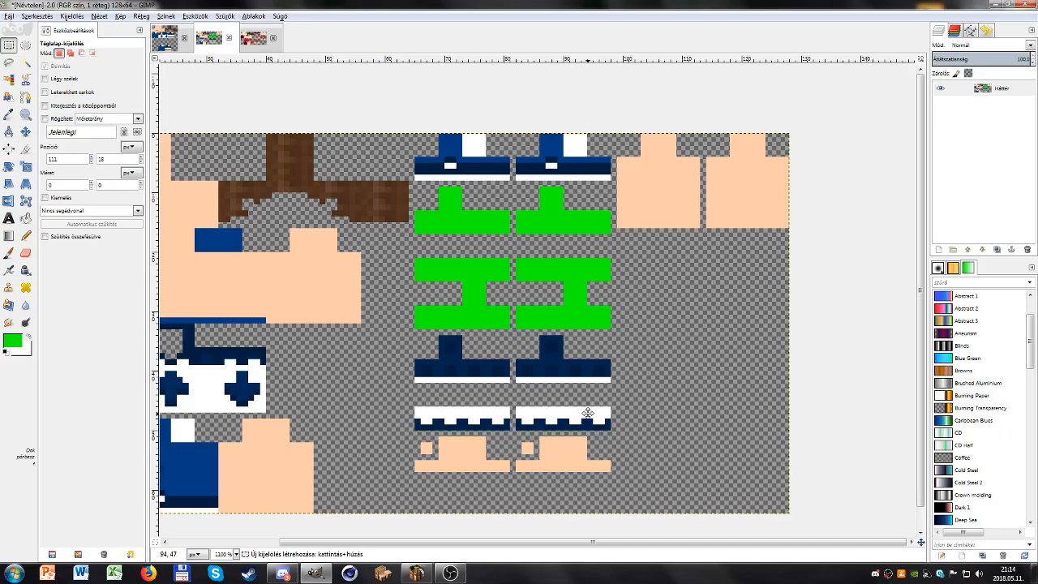
{"action": "left_click_drag", "start_coordinate": [587, 413], "coordinate": [735, 398]}
Step: Cut the whole 63 × 64 px limb area starting at 65, 0 and paste it 1 px further left at 64, 0
{"action": "left_click", "coordinate": [256, 40]}
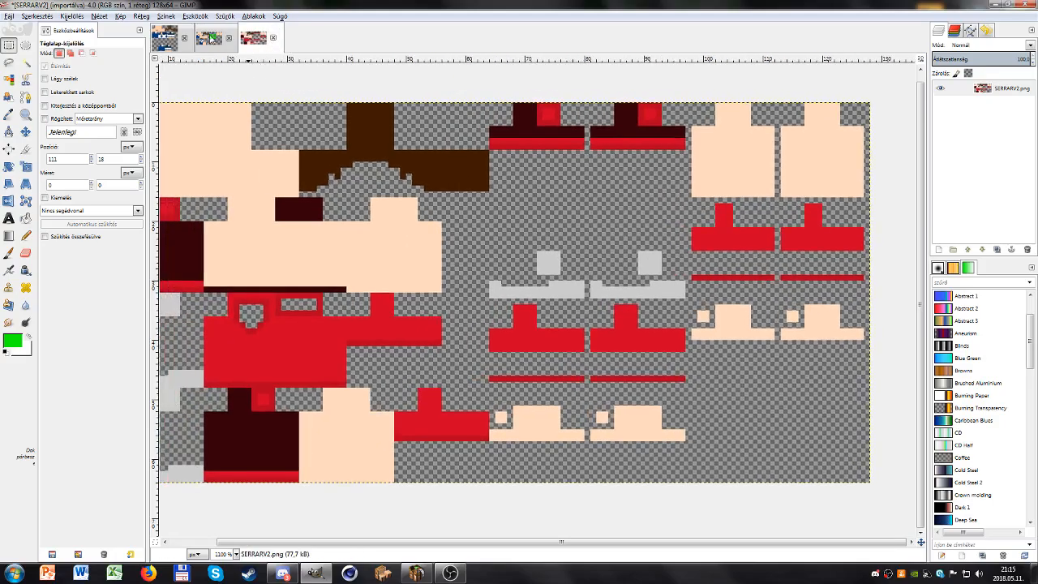
{"action": "left_click", "coordinate": [209, 38]}
{"action": "left_click_drag", "start_coordinate": [657, 202], "coordinate": [558, 167]}
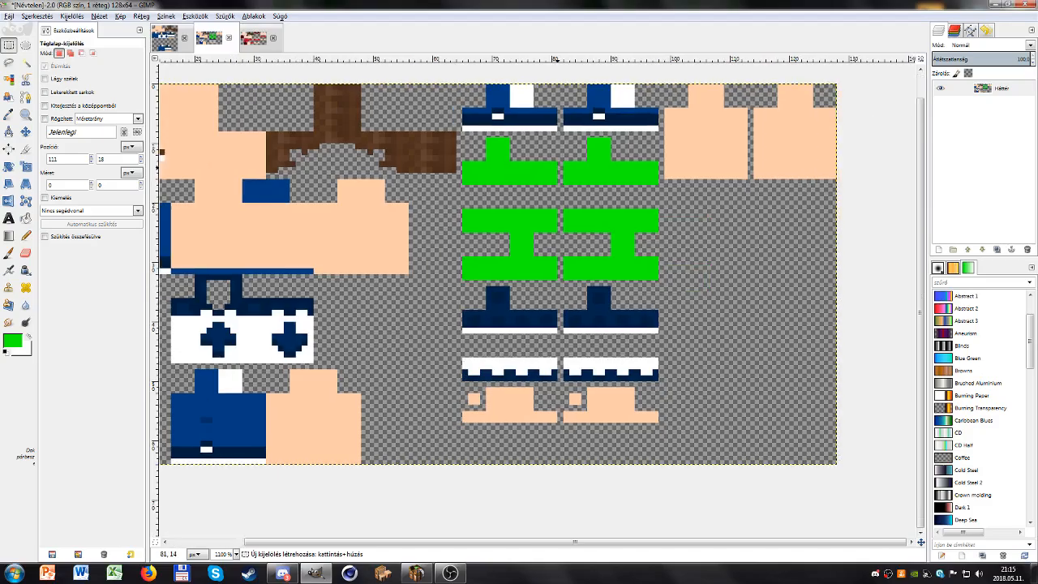
{"action": "left_click_drag", "start_coordinate": [463, 85], "coordinate": [841, 470]}
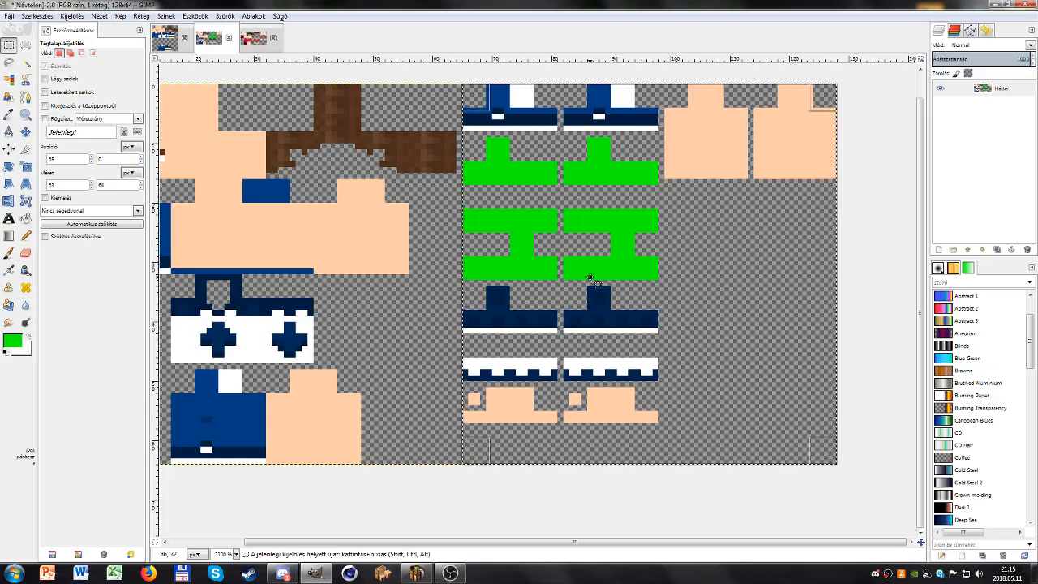
{"action": "key", "text": "ctrl+x"}
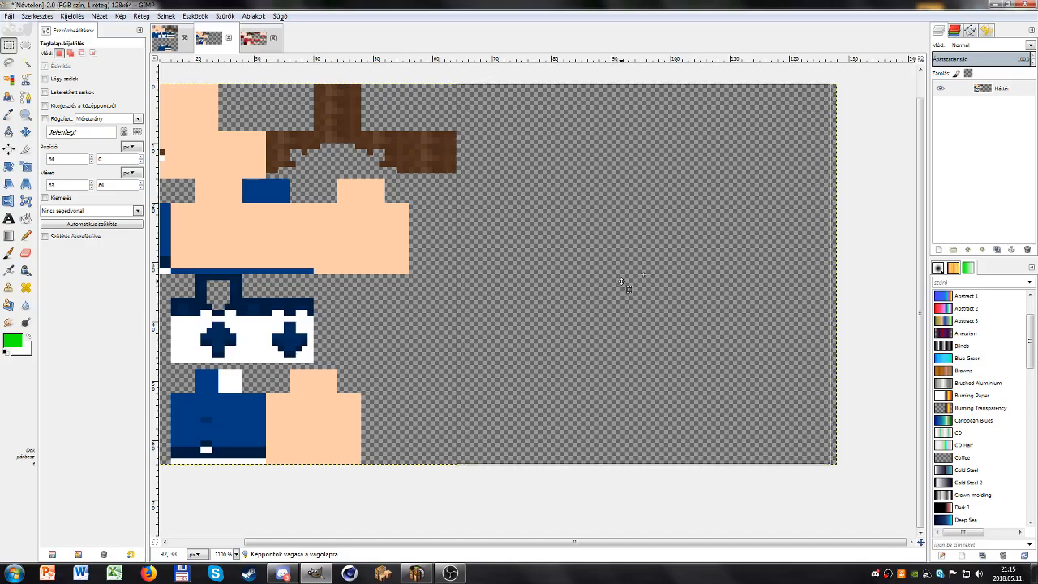
{"action": "key", "text": "ctrl+v"}
{"action": "left_click", "coordinate": [405, 209]}
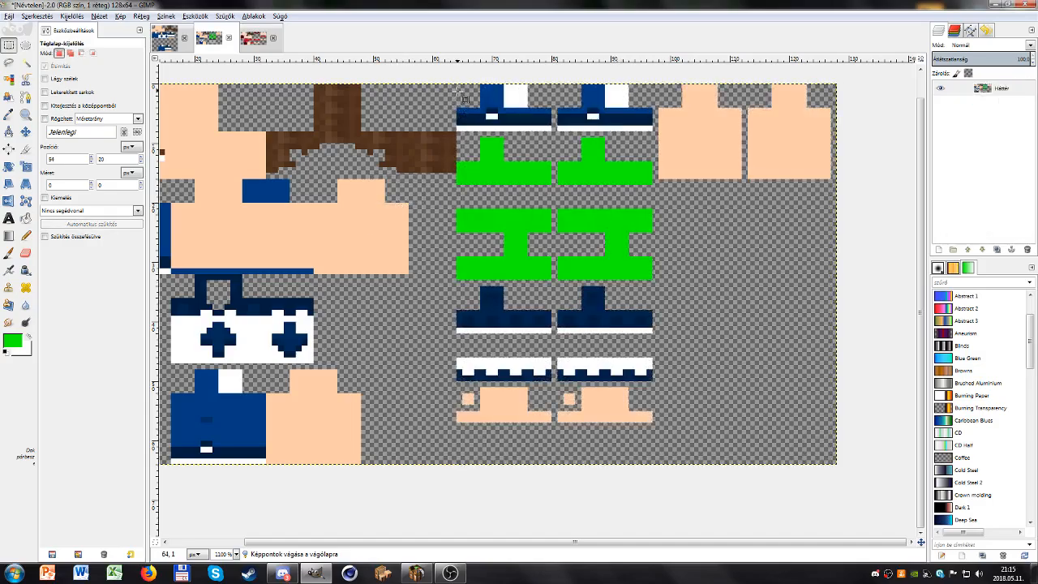
Step: Compare the outer edges and spacing of the shifted limb area with the SERRARV2.png layout
{"action": "left_click_drag", "start_coordinate": [453, 108], "coordinate": [470, 245]}
{"action": "left_click", "coordinate": [493, 217]}
{"action": "left_click_drag", "start_coordinate": [446, 95], "coordinate": [471, 212]}
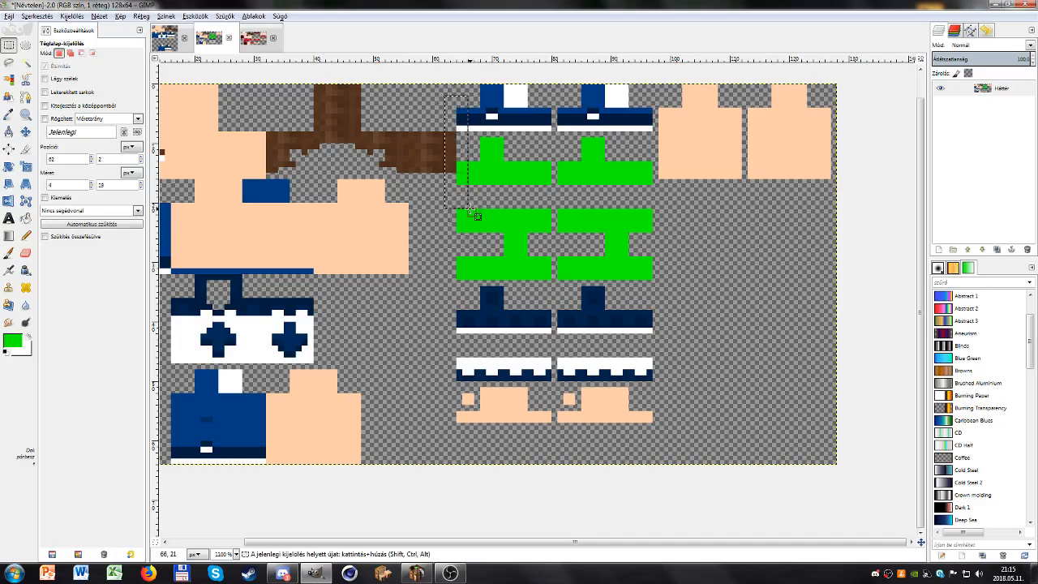
{"action": "left_click", "coordinate": [472, 212]}
{"action": "left_click", "coordinate": [258, 38]}
{"action": "left_click_drag", "start_coordinate": [479, 115], "coordinate": [488, 139]}
{"action": "left_click", "coordinate": [531, 189]}
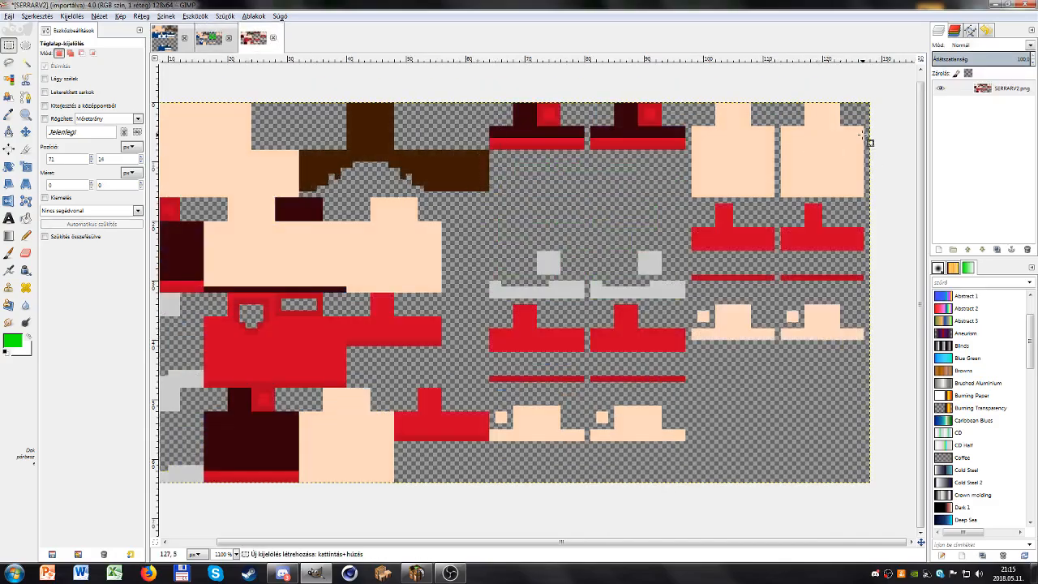
{"action": "left_click_drag", "start_coordinate": [861, 120], "coordinate": [872, 183]}
{"action": "left_click", "coordinate": [840, 213]}
{"action": "left_click", "coordinate": [217, 39]}
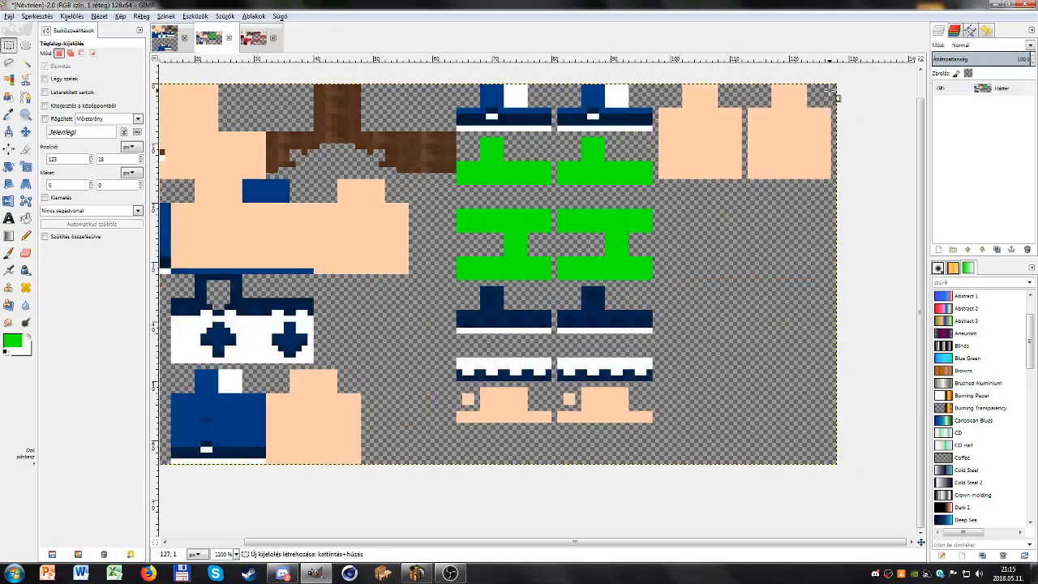
Step: Copy the first stack of navy, white and skin pieces below the green blocks and paste it at 98, 17 under the skin part
{"action": "left_click", "coordinate": [251, 39]}
{"action": "left_click", "coordinate": [210, 39]}
{"action": "left_click_drag", "start_coordinate": [460, 292], "coordinate": [558, 423]}
{"action": "key", "text": "ctrl+c"}
{"action": "left_click_drag", "start_coordinate": [513, 358], "coordinate": [712, 257]}
{"action": "key", "text": "ctrl+v"}
{"action": "left_click", "coordinate": [781, 254]}
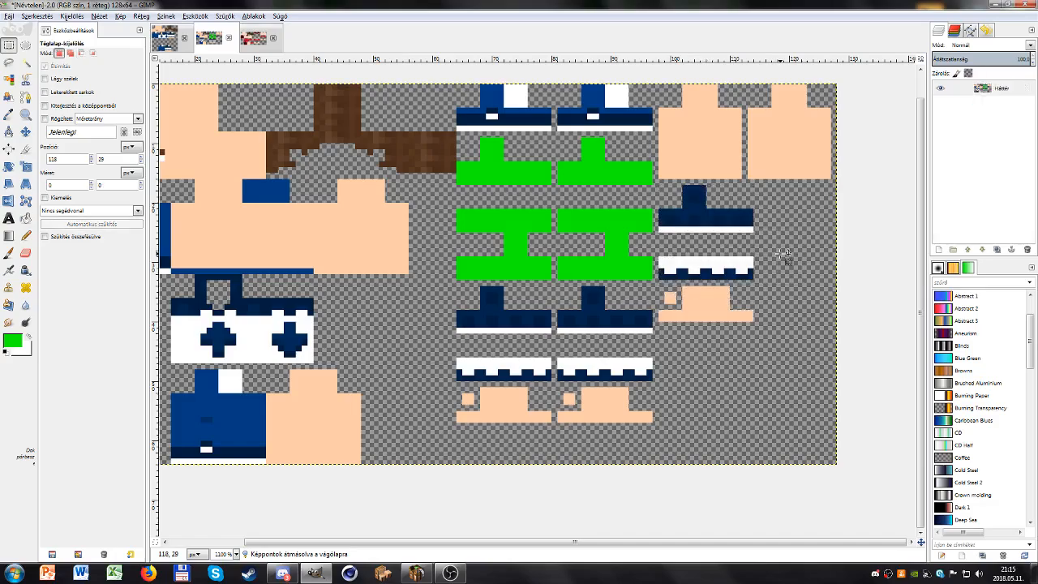
Step: Trim the raised top of the pasted navy piece to 3 px wide by deleting its last pixel column
{"action": "scroll", "coordinate": [785, 255], "scroll_direction": "up", "scroll_amount": 3, "text": "ctrl"}
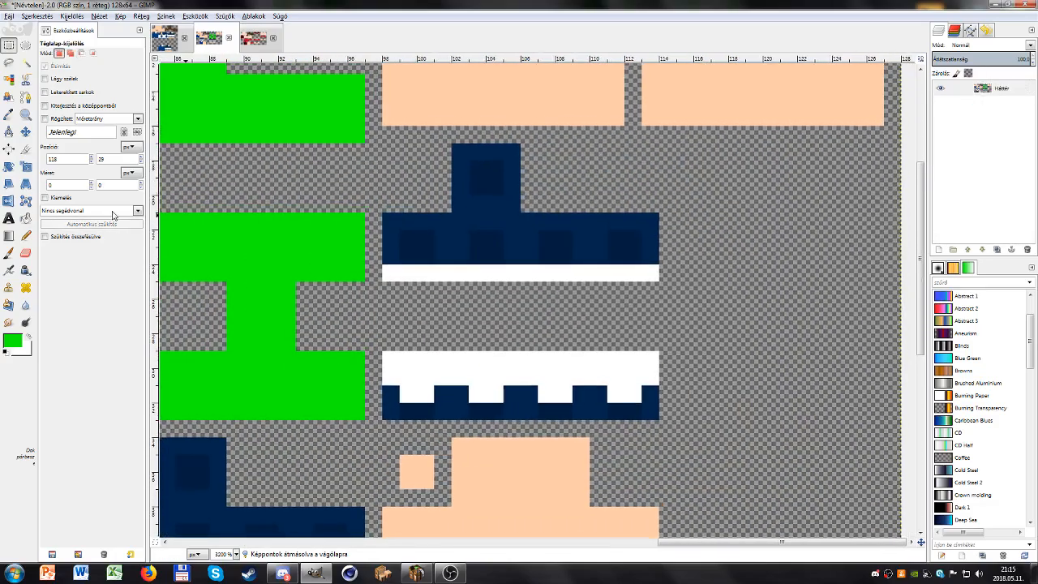
{"action": "left_click", "coordinate": [26, 236]}
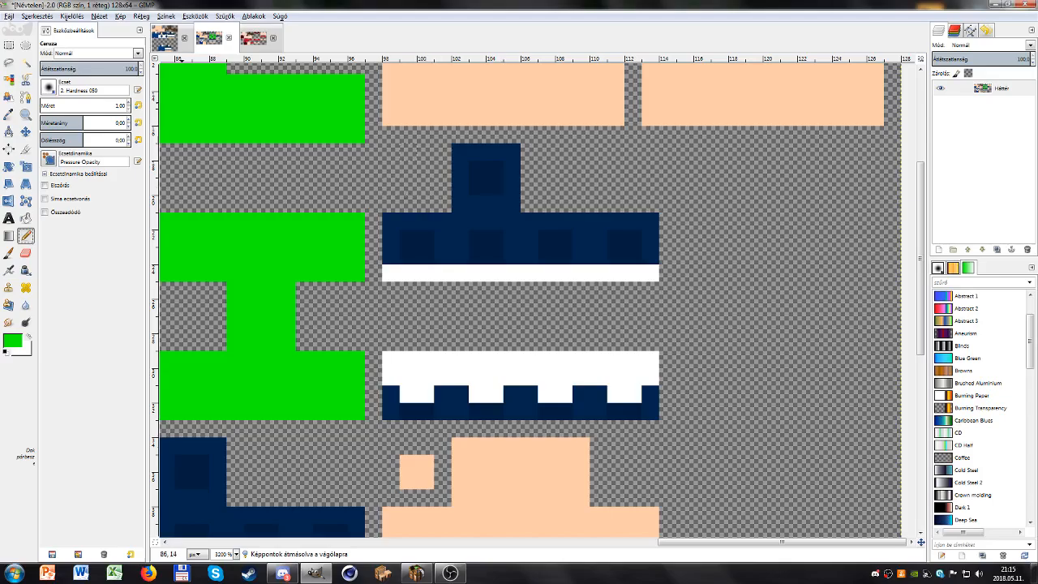
{"action": "left_click", "coordinate": [9, 46]}
{"action": "left_click_drag", "start_coordinate": [534, 141], "coordinate": [508, 209]}
{"action": "key", "text": "Delete"}
{"action": "left_click", "coordinate": [592, 181]}
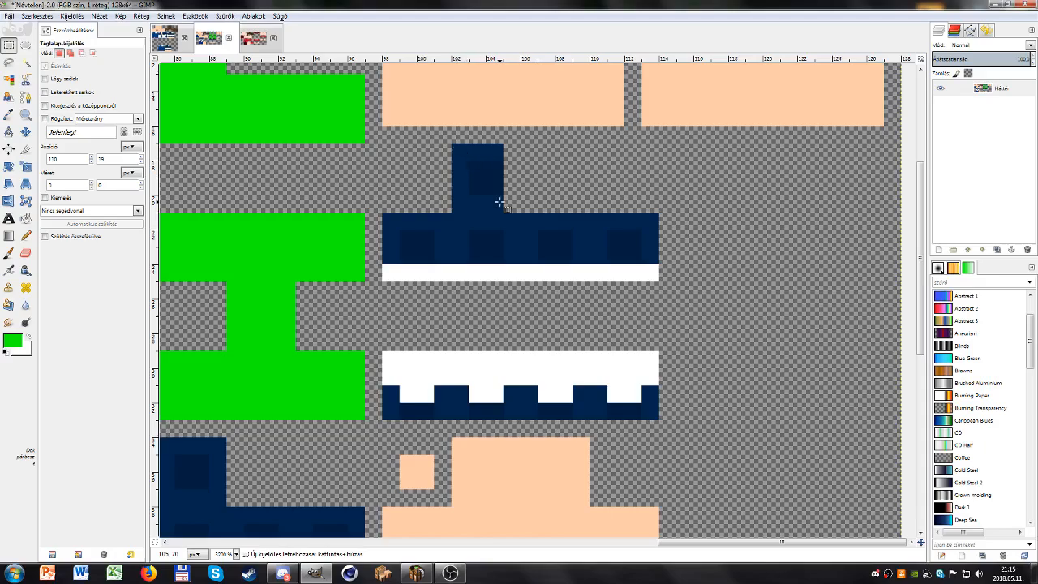
Step: Sample the navy colour and pencil over the darker patches on the raised top and the second and fourth faces, leaving each 1 px wide
{"action": "scroll", "coordinate": [495, 173], "scroll_direction": "up", "scroll_amount": 4}
{"action": "left_click", "coordinate": [494, 144], "text": "ctrl"}
{"action": "left_click", "coordinate": [494, 189]}
{"action": "left_click", "coordinate": [495, 232]}
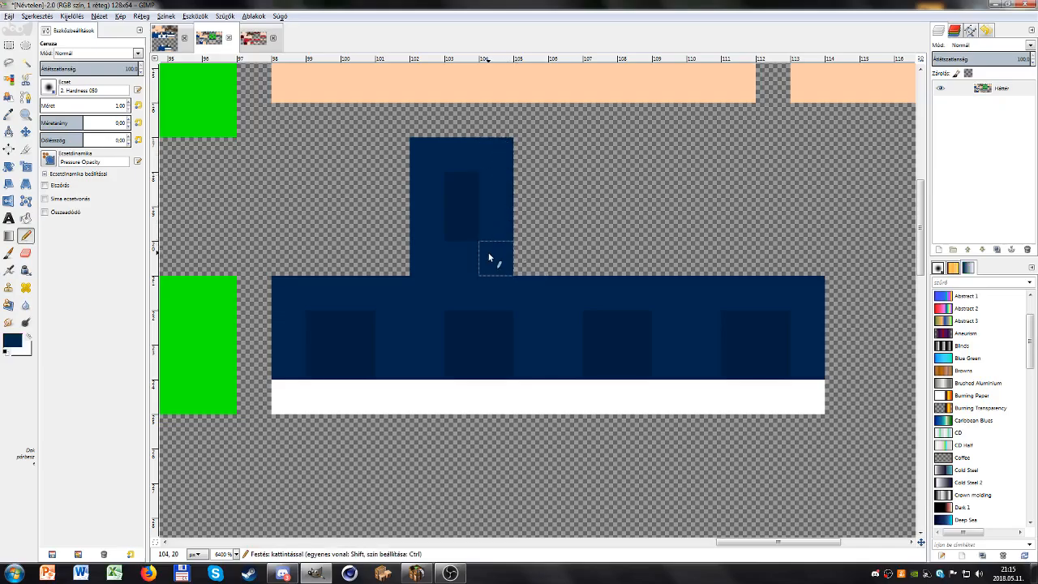
{"action": "scroll", "coordinate": [535, 185], "scroll_direction": "down", "scroll_amount": 2}
{"action": "scroll", "coordinate": [528, 193], "scroll_direction": "down", "scroll_amount": 1}
{"action": "scroll", "coordinate": [544, 189], "scroll_direction": "up", "scroll_amount": 1}
{"action": "left_click", "coordinate": [508, 245]}
{"action": "left_click", "coordinate": [507, 273]}
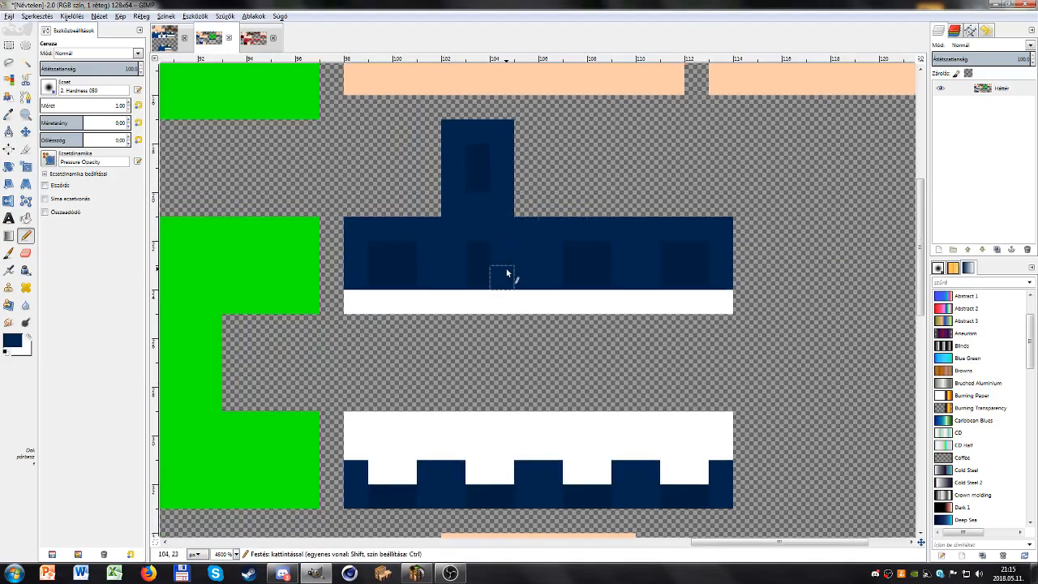
Step: Delete the 1 × 4 px columns at 105, 21 and 113, 21 from the navy piece's base
{"action": "key", "text": "r"}
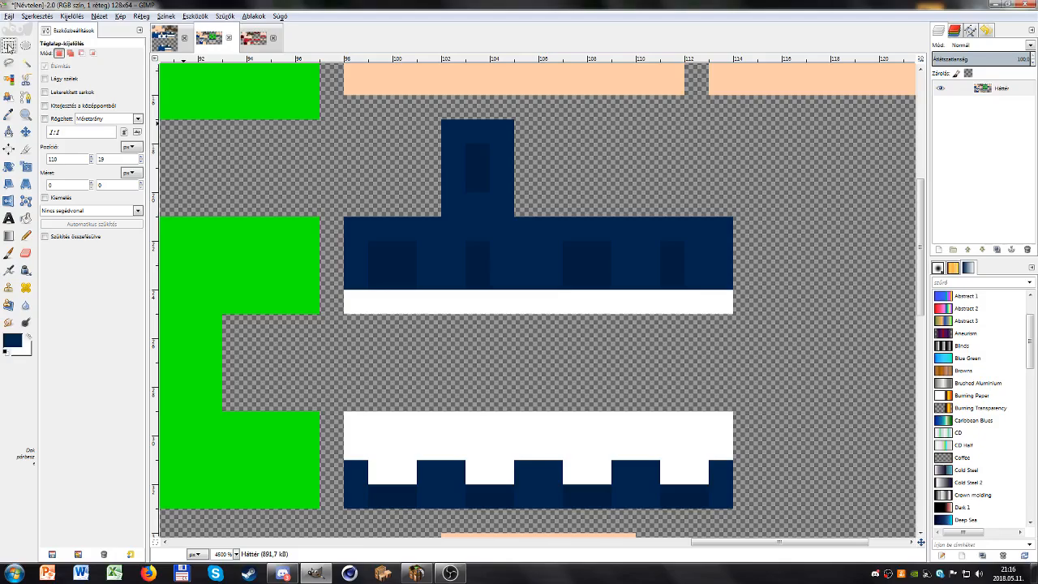
{"action": "left_click_drag", "start_coordinate": [540, 216], "coordinate": [514, 316]}
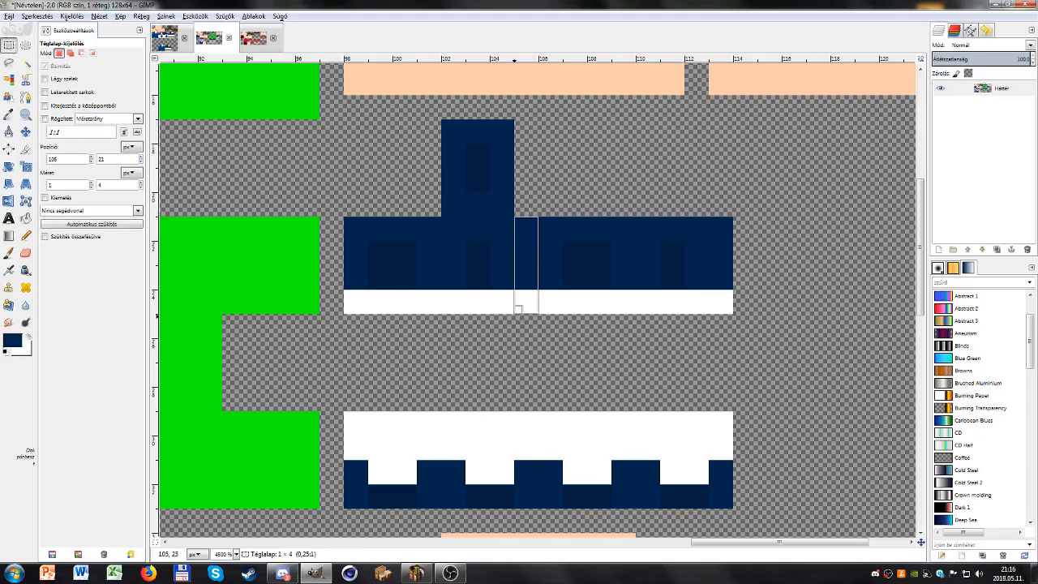
{"action": "key", "text": "Delete"}
{"action": "left_click", "coordinate": [573, 325]}
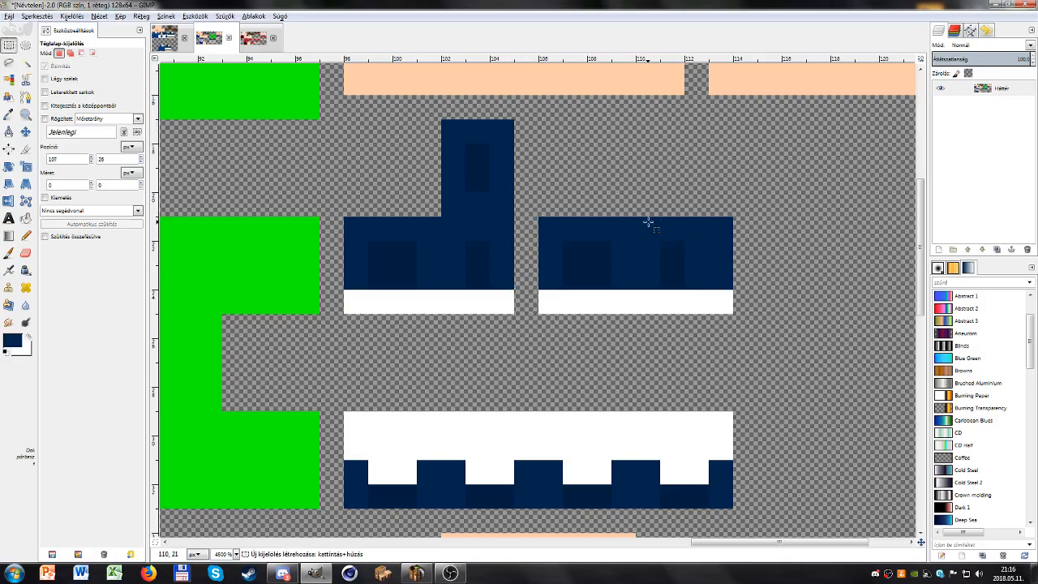
{"action": "left_click_drag", "start_coordinate": [729, 219], "coordinate": [709, 315]}
{"action": "key", "text": "Delete"}
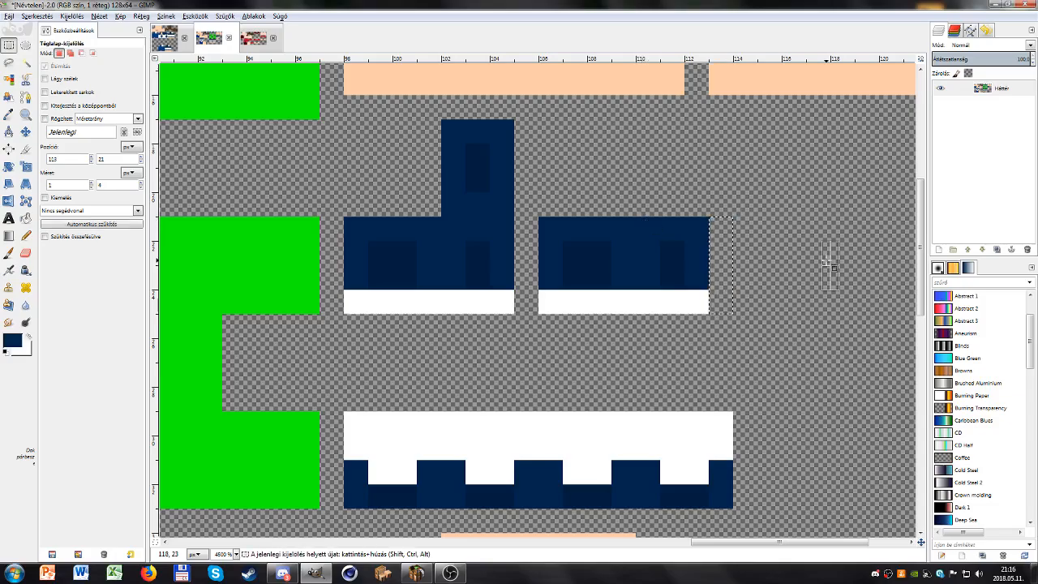
{"action": "left_click", "coordinate": [831, 268]}
Step: Move the separated 7 × 4 px half of the navy base to 105, 21 and check its edge against the skin part above
{"action": "left_click_drag", "start_coordinate": [708, 217], "coordinate": [539, 314]}
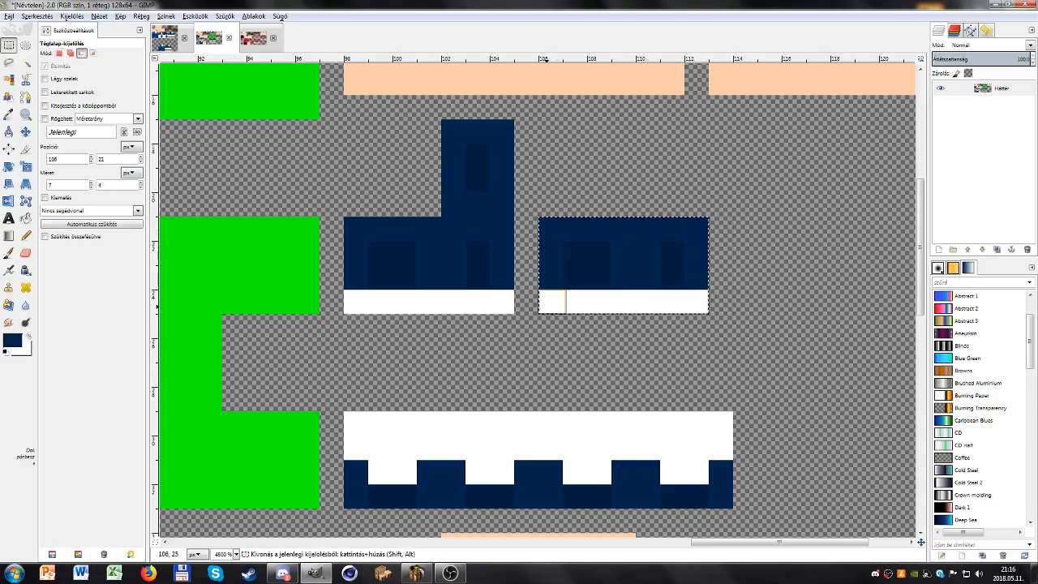
{"action": "key", "text": "ctrl+x"}
{"action": "left_click_drag", "start_coordinate": [618, 264], "coordinate": [594, 261]}
{"action": "key", "text": "ctrl+v"}
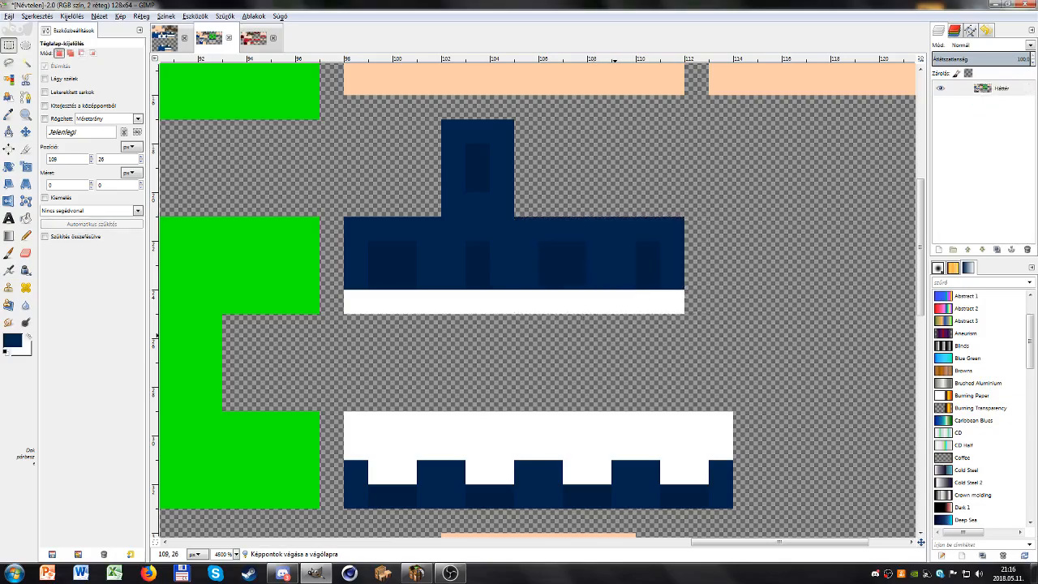
{"action": "left_click_drag", "start_coordinate": [691, 80], "coordinate": [663, 313]}
{"action": "left_click_drag", "start_coordinate": [800, 197], "coordinate": [718, 311]}
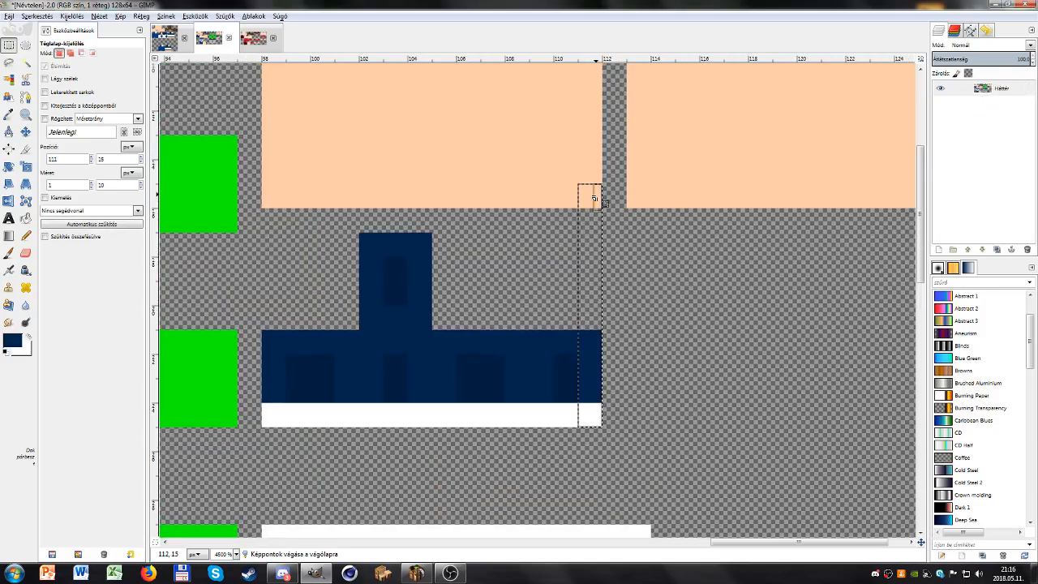
{"action": "left_click", "coordinate": [693, 255]}
Step: Cut the 10 × 4 px section of the toothed white strip at 104, 29 and paste it 1 px further left at 103, 29
{"action": "scroll", "coordinate": [631, 273], "scroll_direction": "down", "scroll_amount": 3}
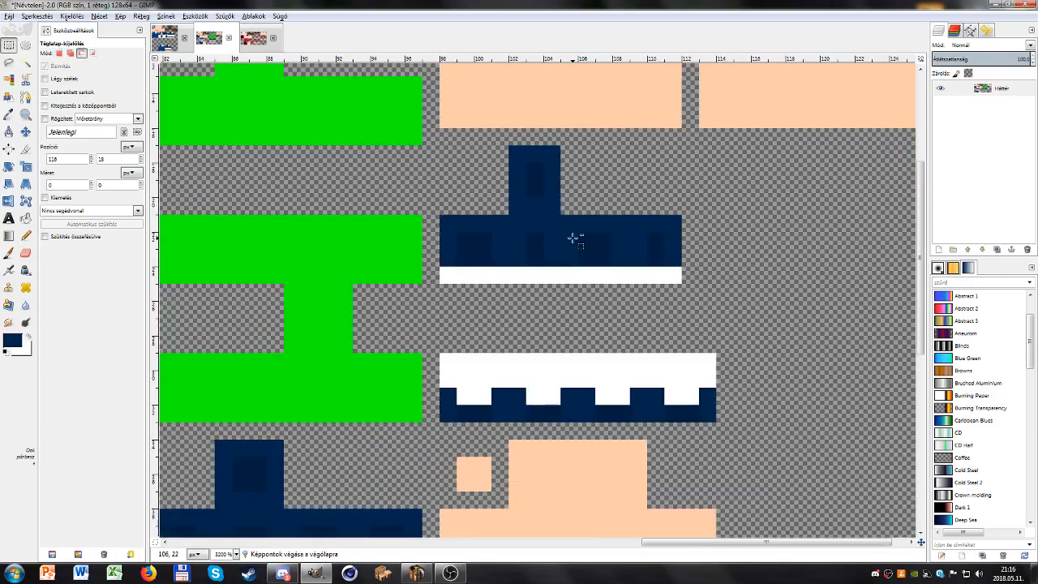
{"action": "scroll", "coordinate": [634, 275], "scroll_direction": "up", "scroll_amount": 2}
{"action": "scroll", "coordinate": [490, 308], "scroll_direction": "up", "scroll_amount": 1}
{"action": "scroll", "coordinate": [489, 308], "scroll_direction": "right", "scroll_amount": 1}
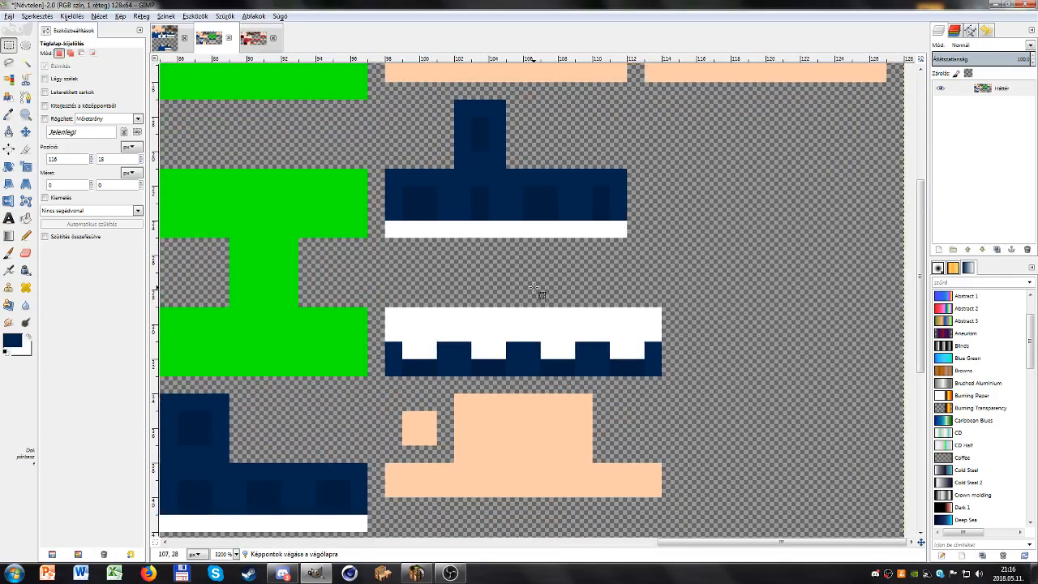
{"action": "left_click_drag", "start_coordinate": [490, 308], "coordinate": [662, 377]}
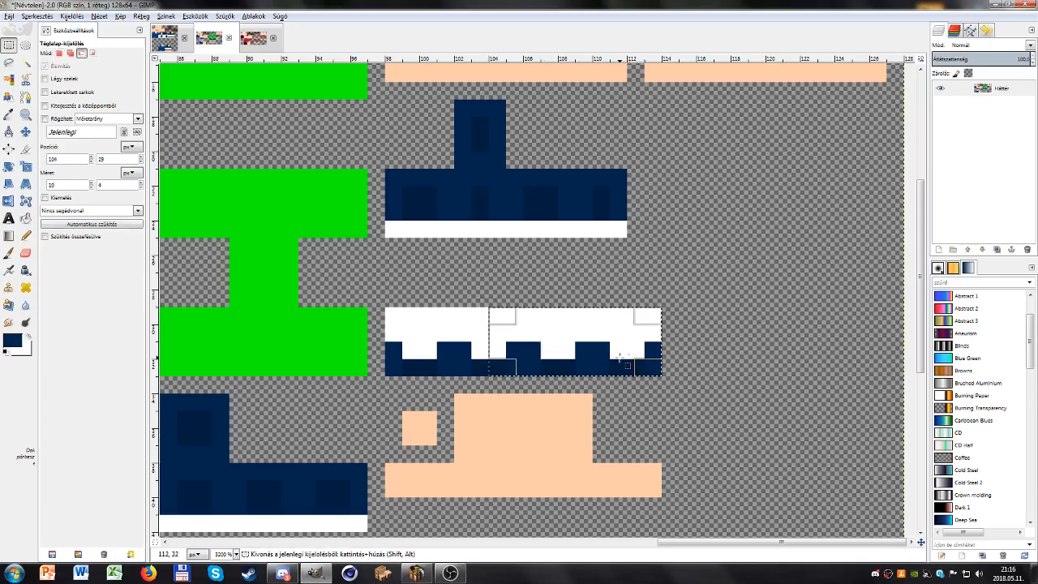
{"action": "key", "text": "ctrl+x"}
{"action": "key", "text": "ctrl+v"}
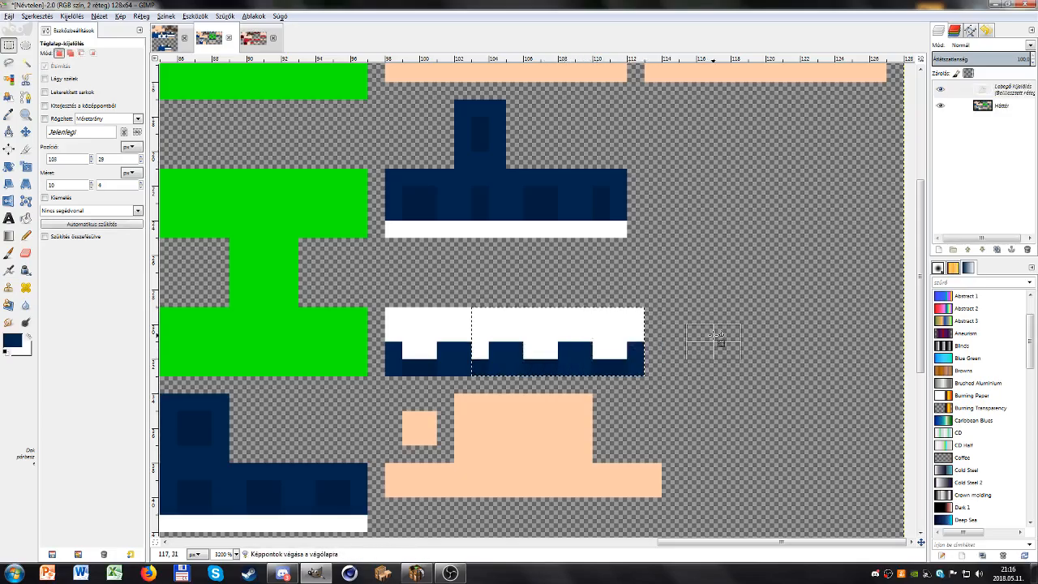
{"action": "left_click", "coordinate": [719, 342]}
Step: Cut the last 2 × 4 px of the toothed white strip and paste it at 110, 29, making the strip 14 px wide
{"action": "left_click_drag", "start_coordinate": [612, 310], "coordinate": [647, 377]}
{"action": "key", "text": "ctrl+x"}
{"action": "left_click_drag", "start_coordinate": [627, 336], "coordinate": [612, 343]}
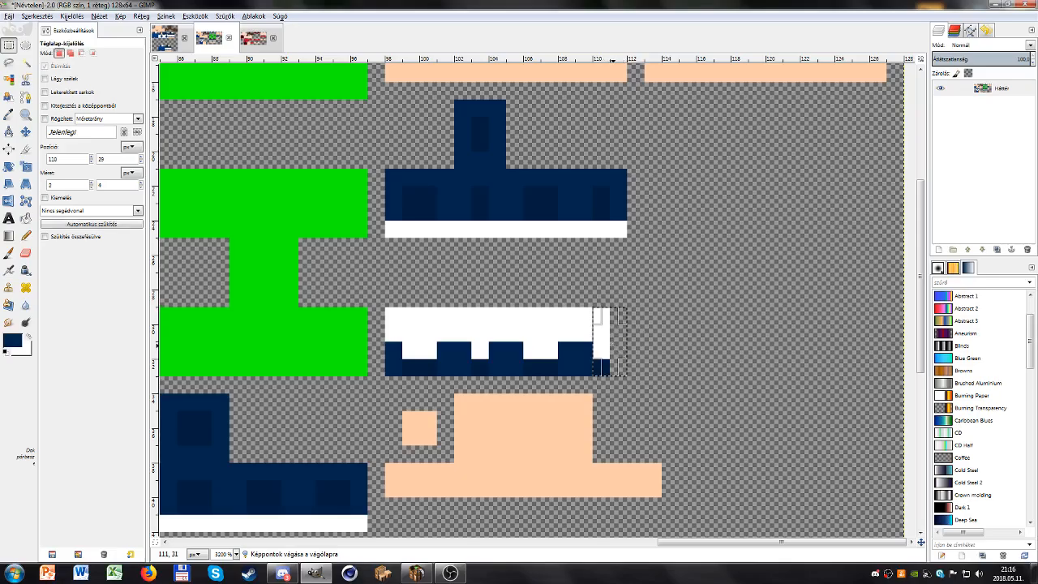
{"action": "key", "text": "ctrl+v"}
{"action": "left_click", "coordinate": [714, 348]}
Step: Trim the small skin piece below the toothed strip to a 14 px wide base with a 6 px wide raised top
{"action": "scroll", "coordinate": [652, 350], "scroll_direction": "down", "scroll_amount": 1}
{"action": "left_click_drag", "start_coordinate": [672, 394], "coordinate": [627, 246]}
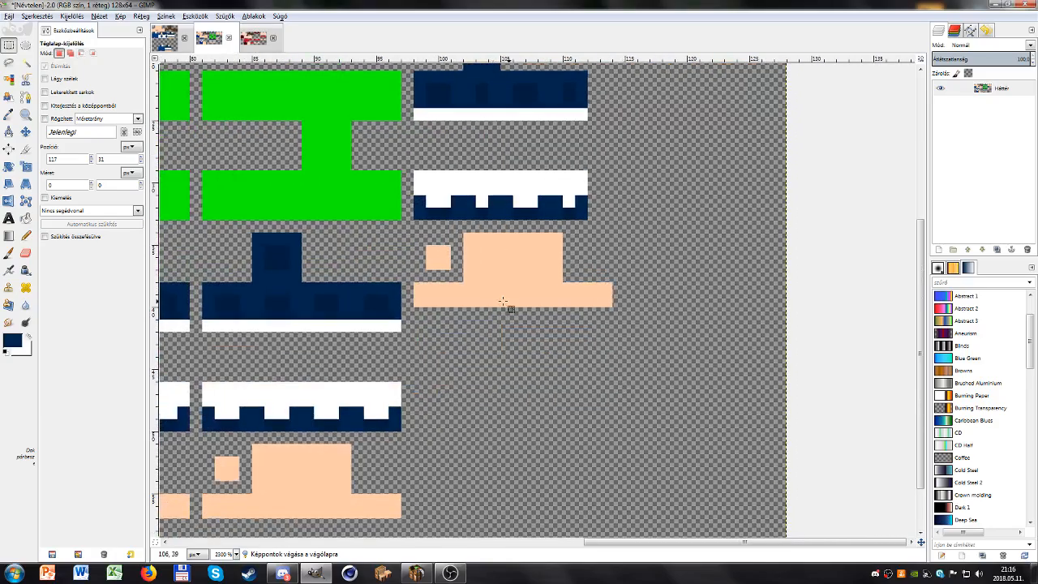
{"action": "scroll", "coordinate": [535, 288], "scroll_direction": "up", "scroll_amount": 1}
{"action": "mouse_move", "coordinate": [544, 257]}
{"action": "left_mouse_down"}
{"action": "mouse_move", "coordinate": [549, 305]}
{"action": "mouse_move", "coordinate": [597, 336]}
{"action": "left_mouse_up"}
{"action": "key", "text": "Delete"}
{"action": "left_click", "coordinate": [655, 303]}
Step: Copy the narrowed 14 × 23 px stack at 98, 17 and paste it at 113, 17 for the other arm
{"action": "scroll", "coordinate": [655, 305], "scroll_direction": "down", "scroll_amount": 3, "text": "ctrl"}
{"action": "scroll", "coordinate": [684, 243], "scroll_direction": "up", "scroll_amount": 2, "text": "ctrl"}
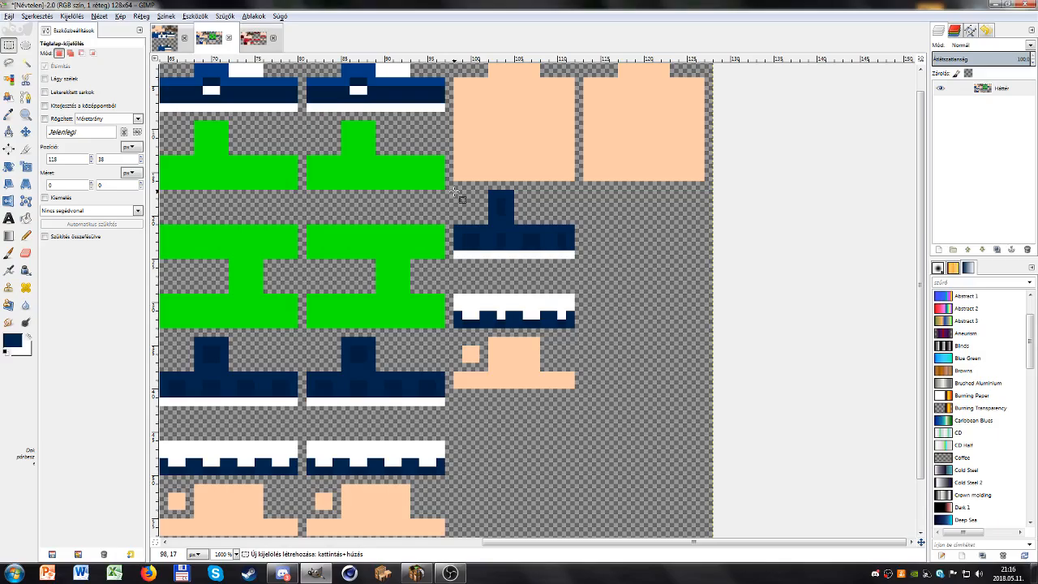
{"action": "left_click_drag", "start_coordinate": [455, 193], "coordinate": [574, 388]}
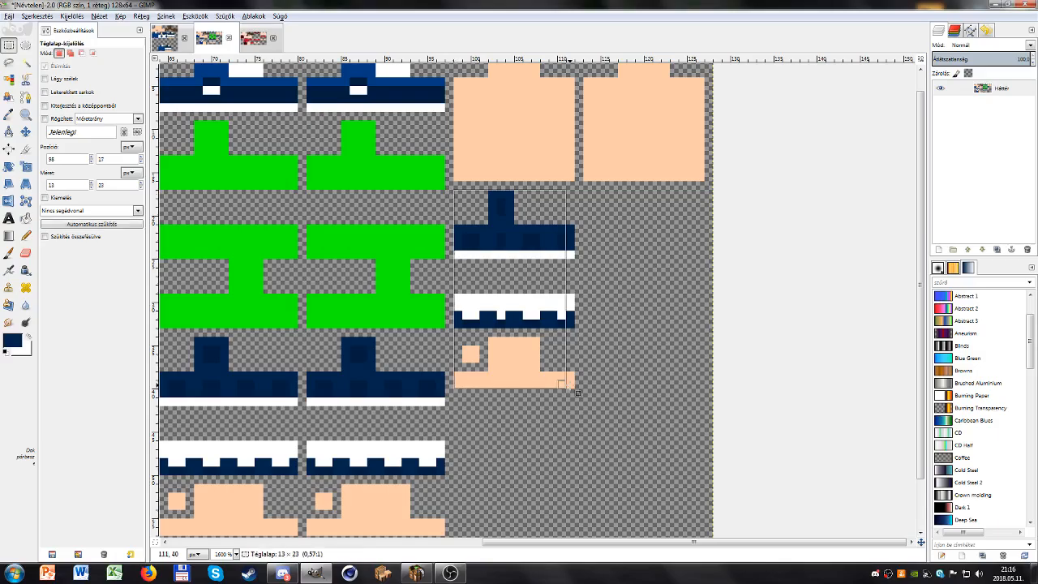
{"action": "key", "text": "ctrl+c"}
{"action": "key", "text": "ctrl+v"}
{"action": "left_click_drag", "start_coordinate": [509, 293], "coordinate": [640, 295]}
{"action": "left_click", "coordinate": [528, 414]}
Step: Delete the green placeholder blocks in the 33 × 24 px area at 64, 9
{"action": "scroll", "coordinate": [552, 381], "scroll_direction": "down", "scroll_amount": 2, "text": "ctrl"}
{"action": "left_click_drag", "start_coordinate": [571, 316], "coordinate": [546, 329]}
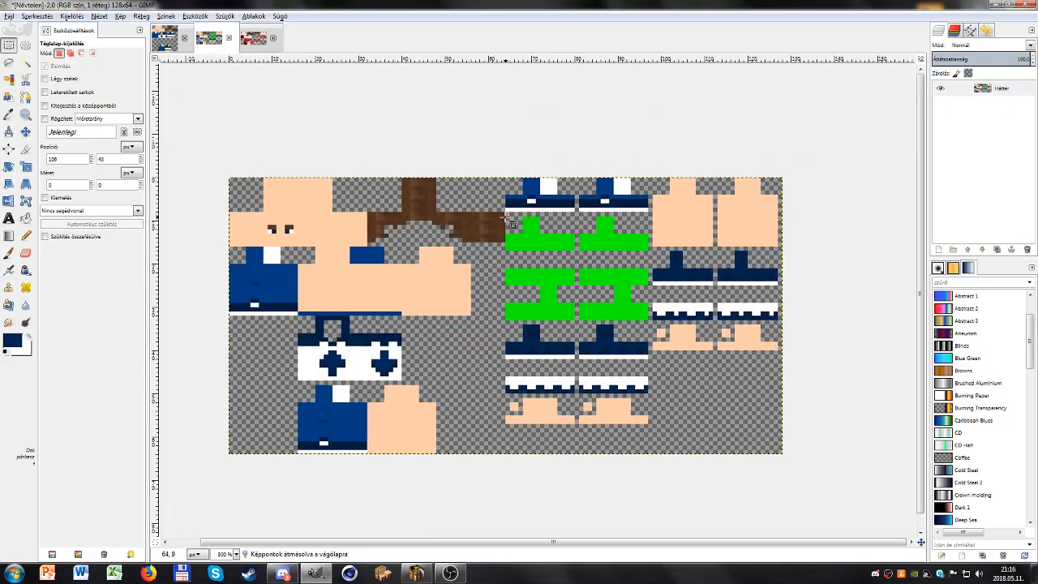
{"action": "left_click_drag", "start_coordinate": [503, 212], "coordinate": [650, 324]}
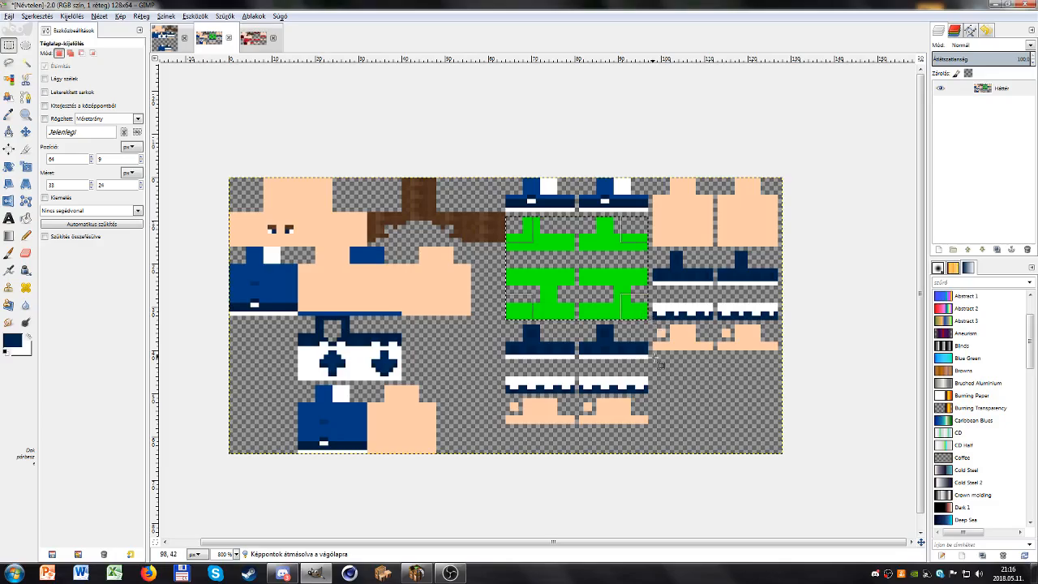
{"action": "key", "text": "Delete"}
{"action": "left_click", "coordinate": [659, 383]}
Step: Start exporting the finished skin image and choose the Mine-Imator Sprites folder as the destination
{"action": "left_click_drag", "start_coordinate": [434, 352], "coordinate": [448, 352]}
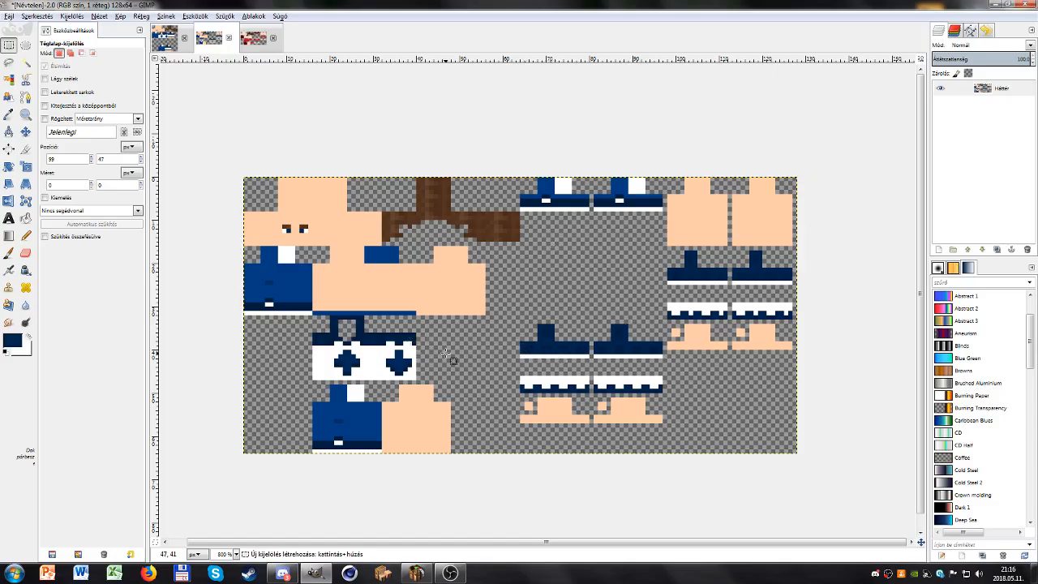
{"action": "key", "text": "ctrl"}
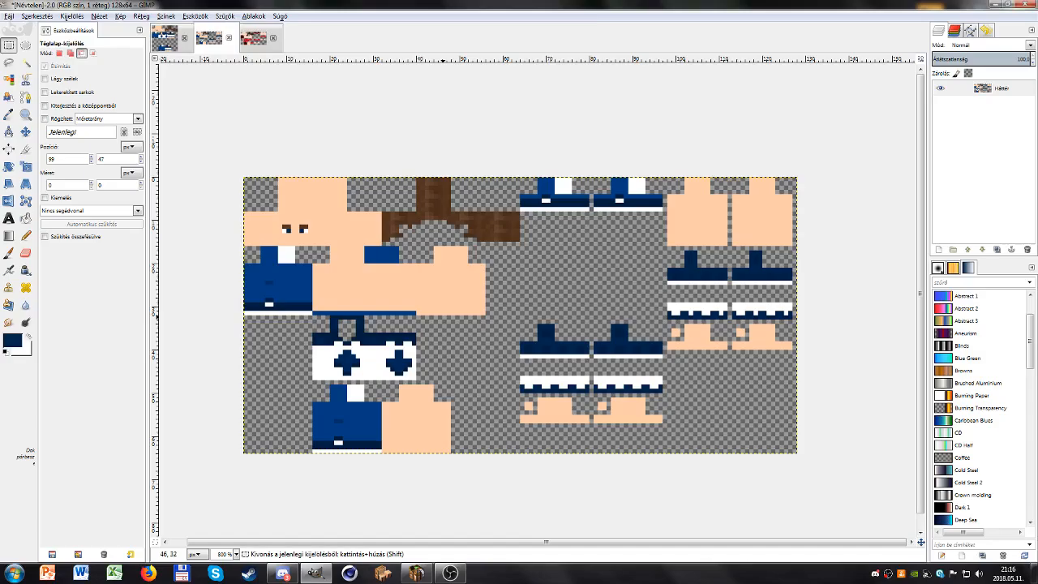
{"action": "key", "text": "ctrl+shift+e"}
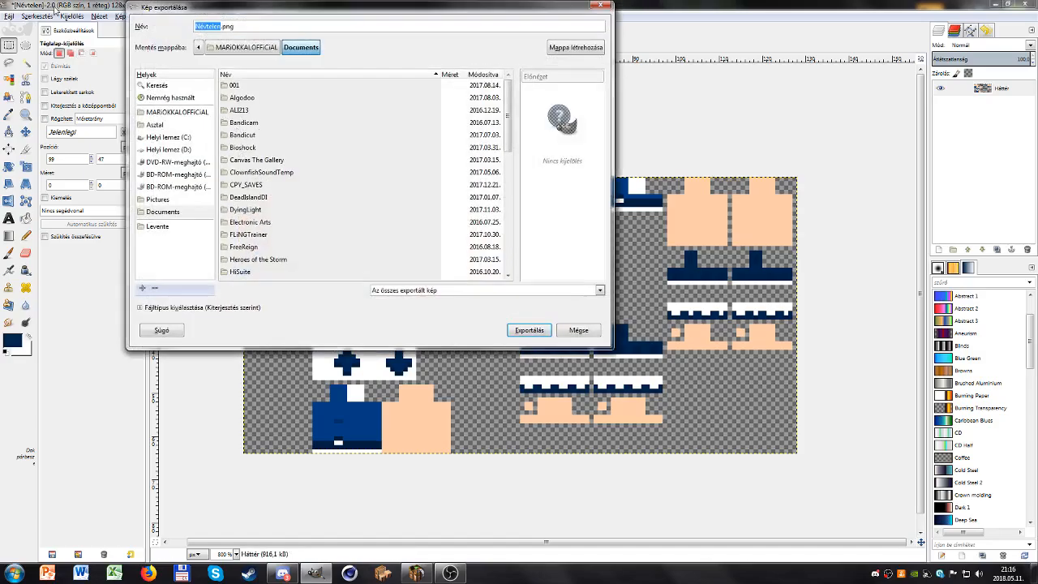
{"action": "mouse_move", "coordinate": [316, 573]}
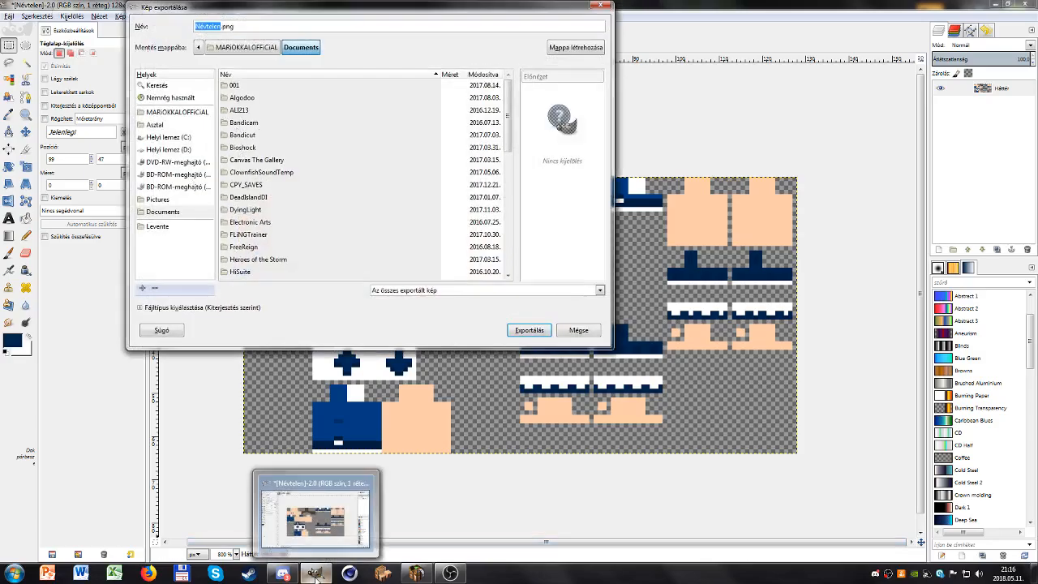
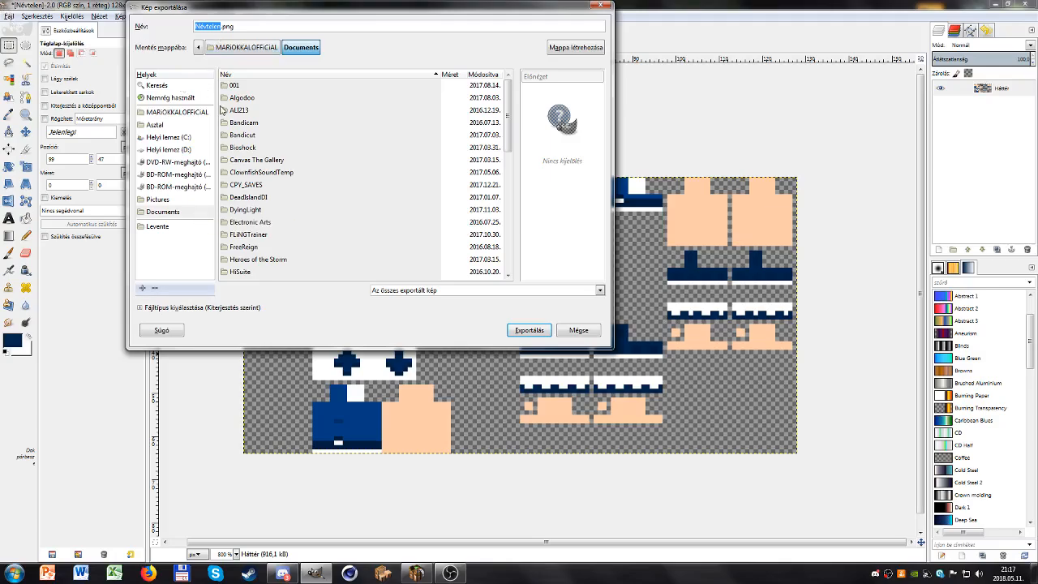
{"action": "left_click", "coordinate": [158, 226]}
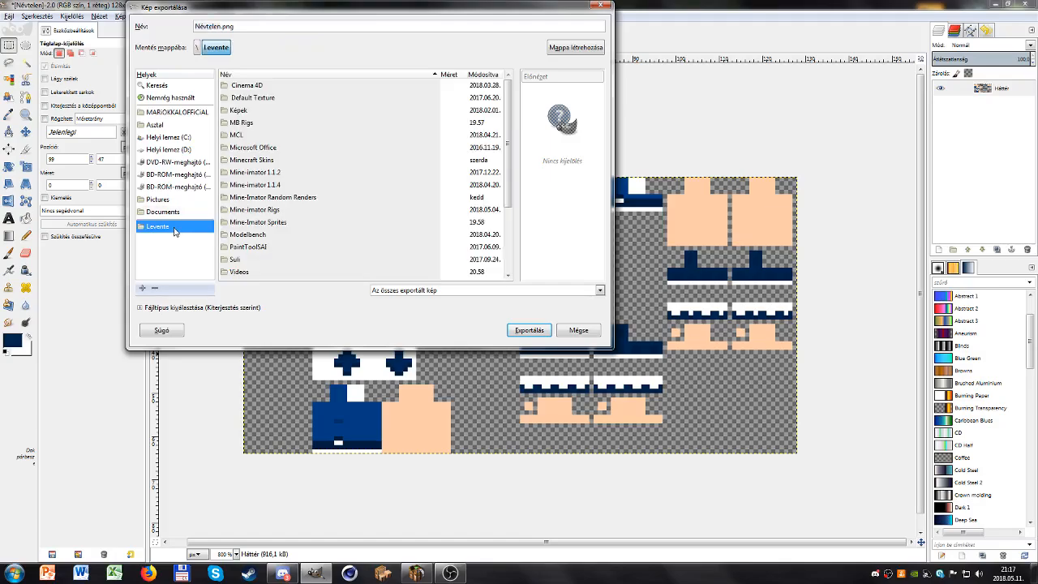
{"action": "double_click", "coordinate": [258, 222]}
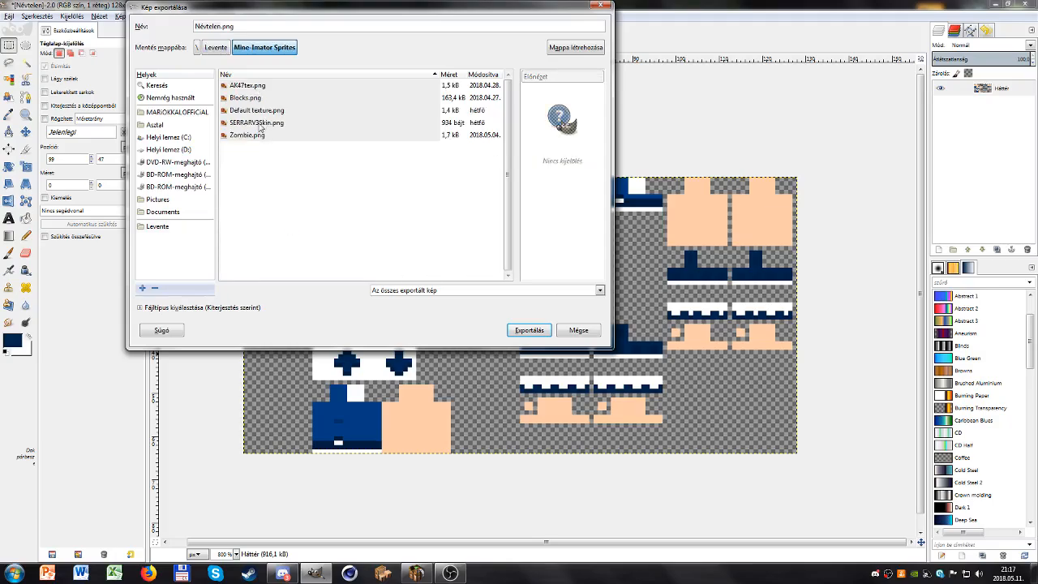
Step: Name the export JasonV3.png and export it with the default PNG options
{"action": "left_click", "coordinate": [221, 27]}
{"action": "key", "text": "BackSpace"}
{"action": "key", "text": "BackSpace"}
{"action": "key", "text": "BackSpace"}
{"action": "key", "text": "BackSpace"}
{"action": "key", "text": "BackSpace"}
{"action": "key", "text": "BackSpace"}
{"action": "key", "text": "BackSpace"}
{"action": "key", "text": "BackSpace"}
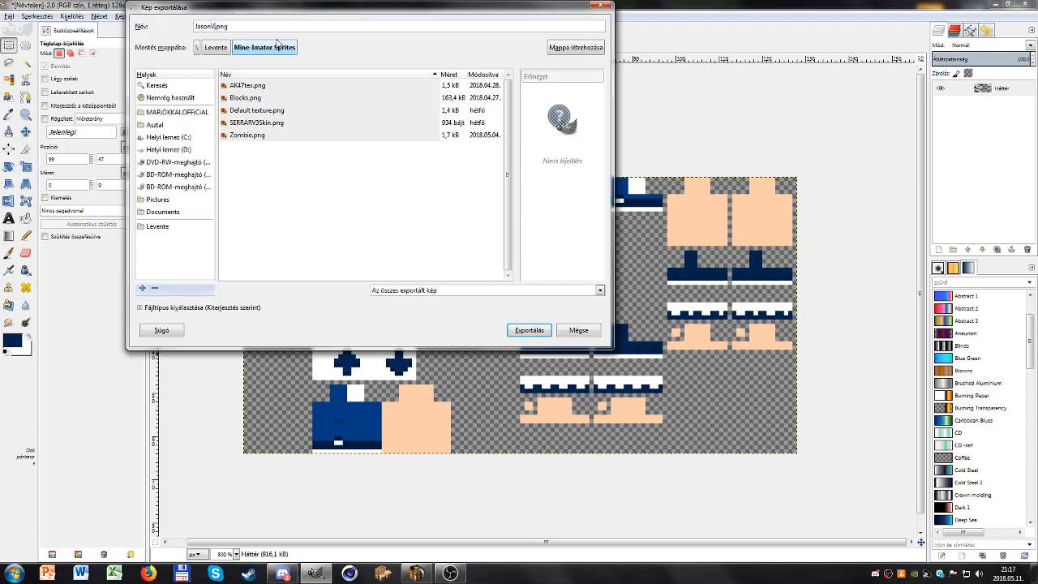
{"action": "left_click", "coordinate": [529, 330]}
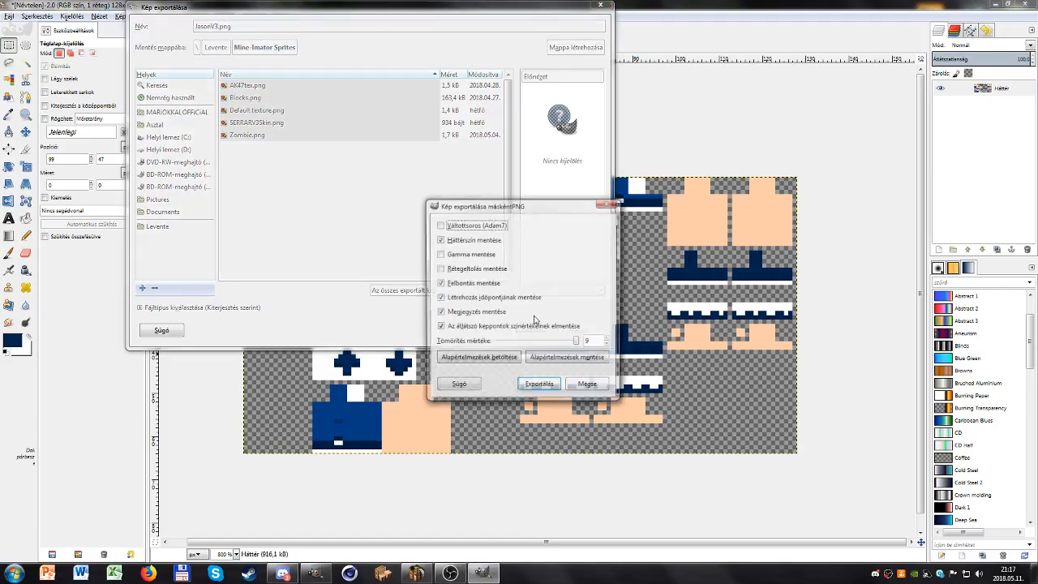
{"action": "left_click", "coordinate": [540, 388]}
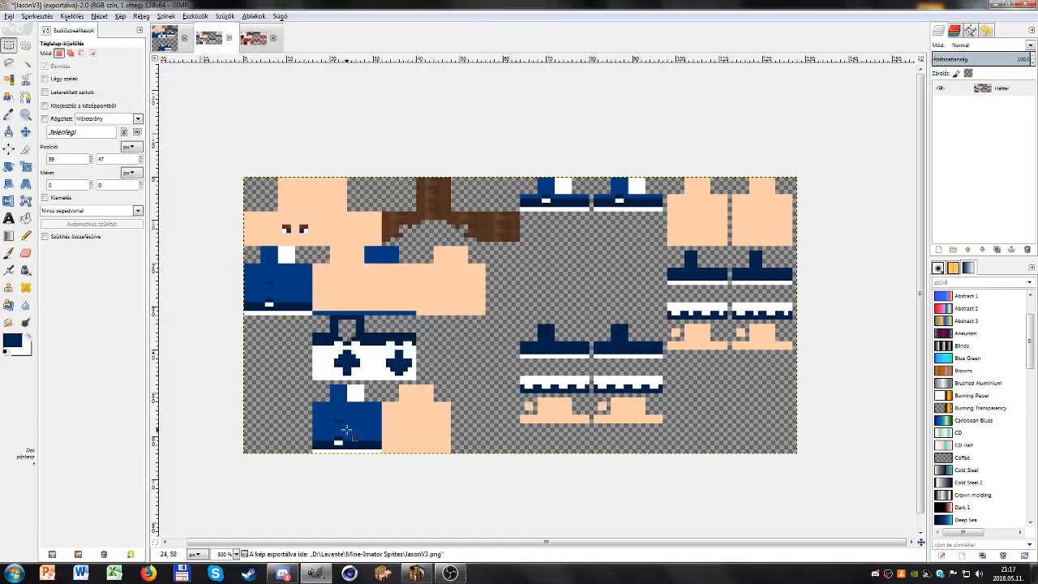
Step: Close all three open images, discarding their unsaved changes
{"action": "left_click", "coordinate": [229, 38]}
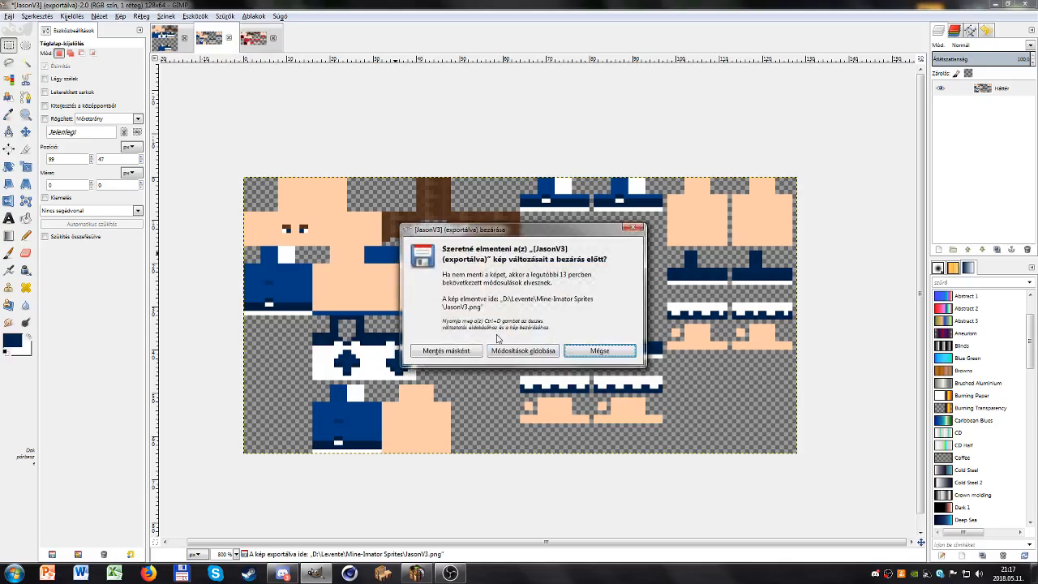
{"action": "left_click", "coordinate": [522, 352]}
{"action": "left_click", "coordinate": [229, 38]}
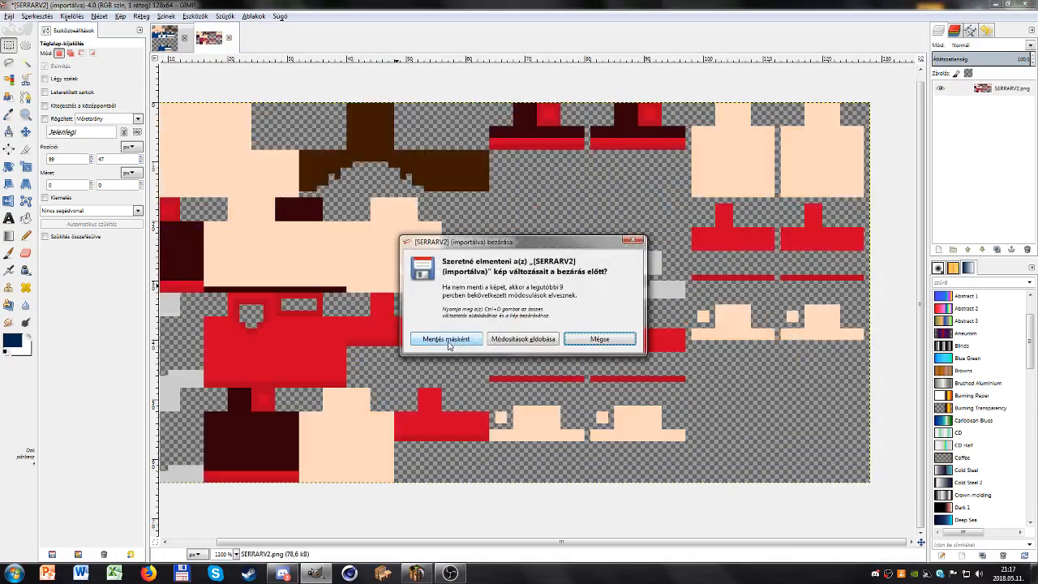
{"action": "left_click", "coordinate": [523, 338]}
{"action": "left_click", "coordinate": [185, 38]}
{"action": "left_click", "coordinate": [521, 339]}
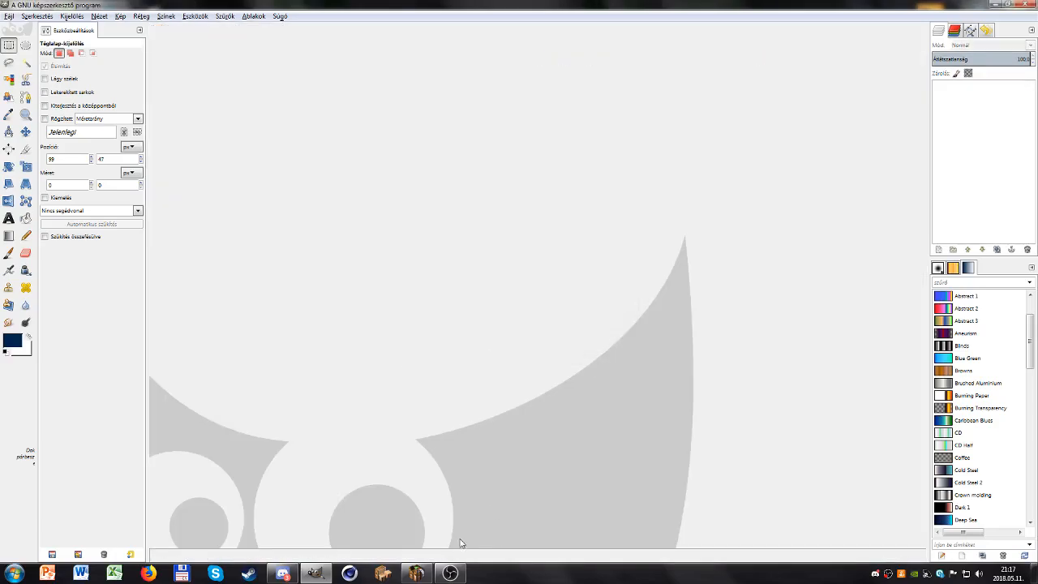
Step: Switch to Mine-imator and assign JasonV3 from the Mine-Imator Sprites folder as the texture of the SERRARV3 library model
{"action": "left_click", "coordinate": [416, 574]}
{"action": "left_click", "coordinate": [412, 231]}
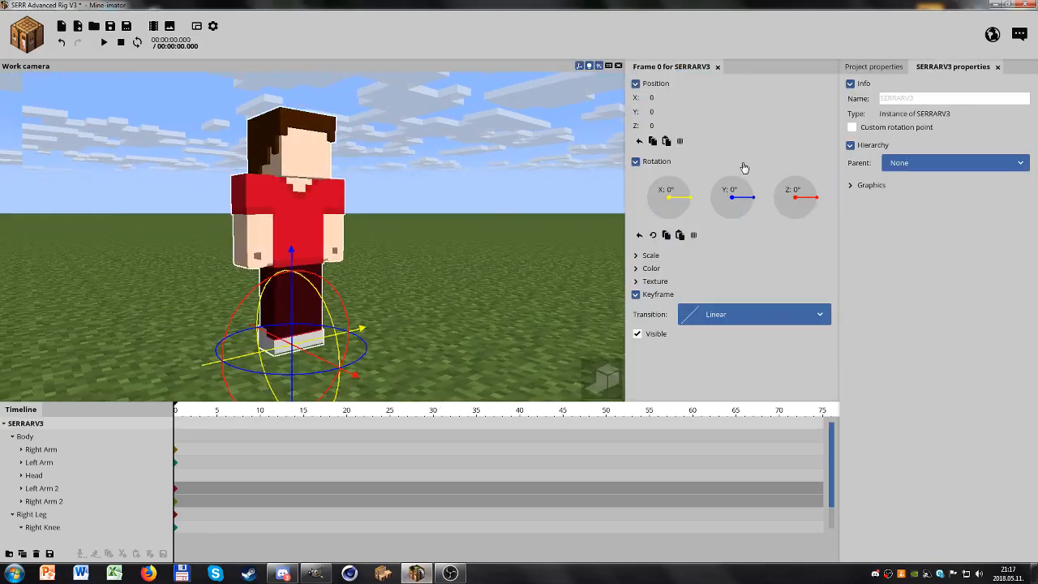
{"action": "left_click", "coordinate": [866, 70]}
{"action": "left_click", "coordinate": [868, 96]}
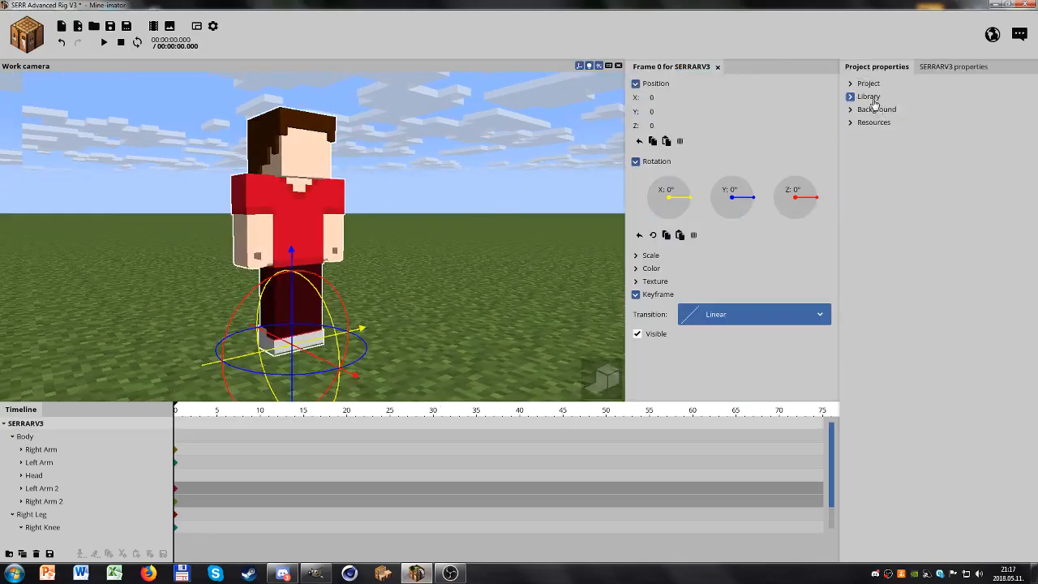
{"action": "left_click", "coordinate": [934, 405]}
{"action": "left_click", "coordinate": [929, 427]}
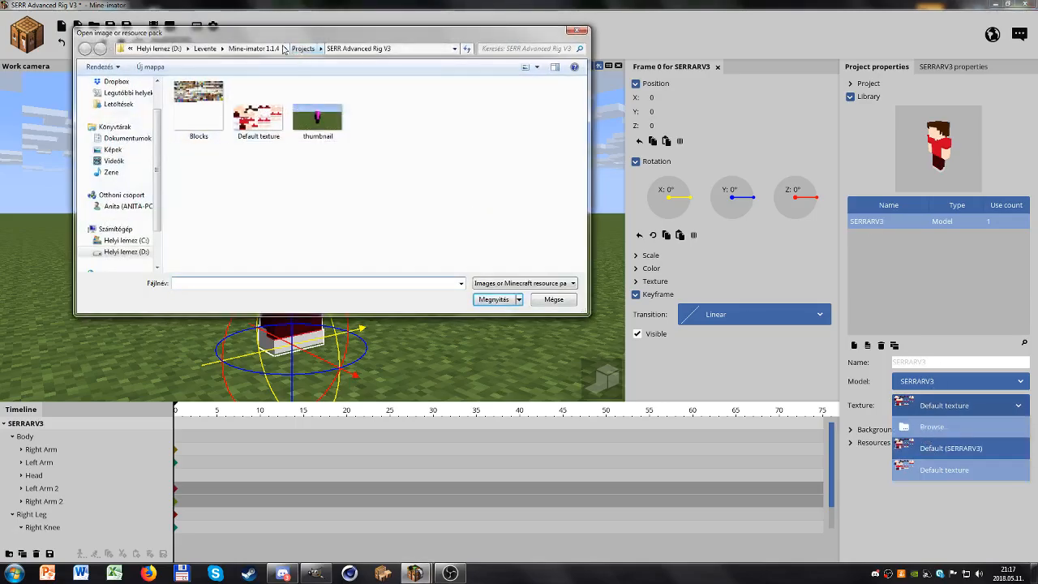
{"action": "left_click", "coordinate": [205, 49]}
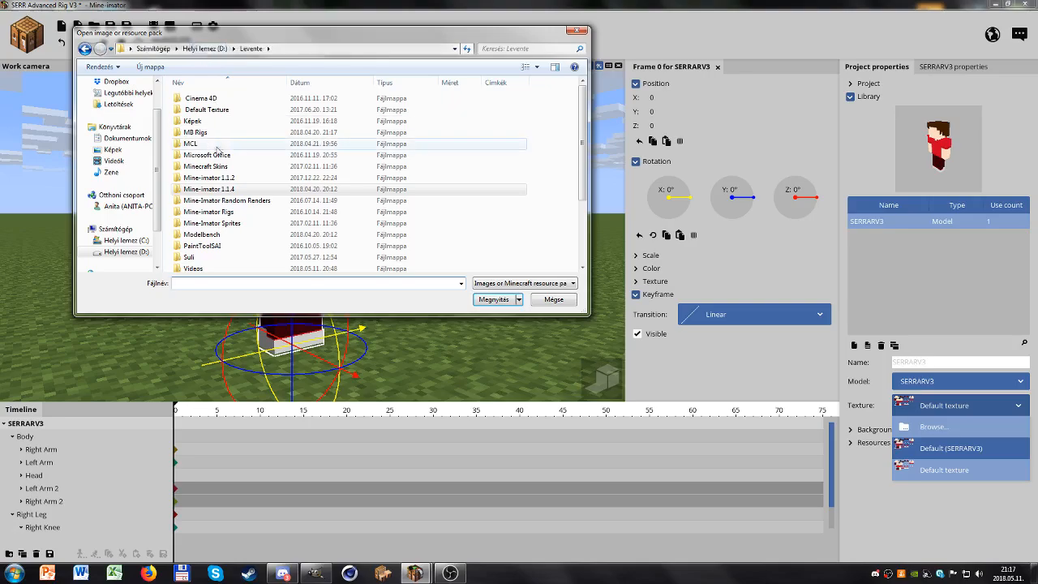
{"action": "double_click", "coordinate": [213, 223]}
{"action": "double_click", "coordinate": [375, 117]}
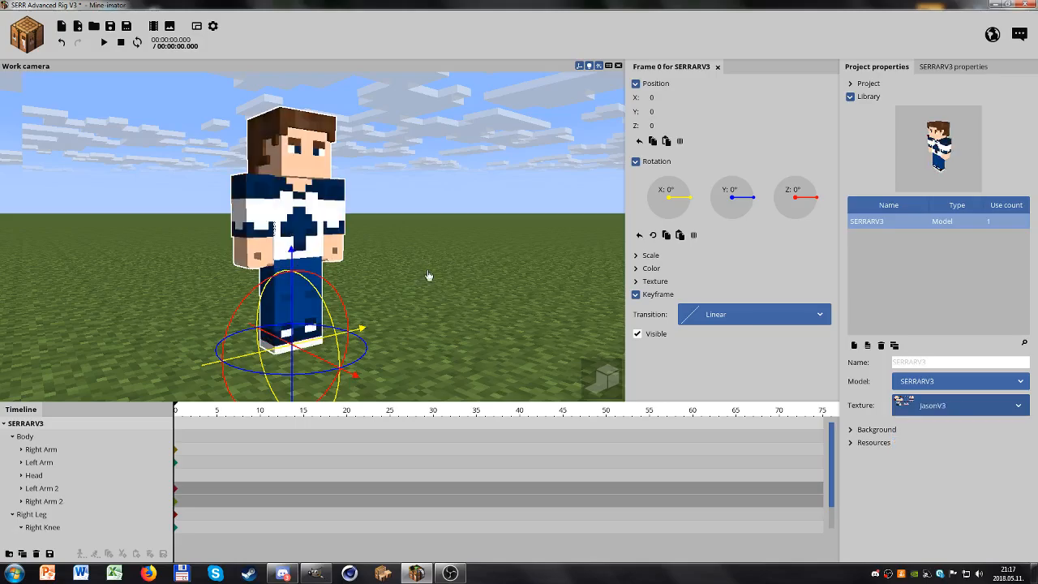
Step: Bend the character's right arm about 59° to check the sleeve texture at the elbow
{"action": "left_click", "coordinate": [455, 280]}
{"action": "left_click_drag", "start_coordinate": [456, 280], "coordinate": [597, 244]}
{"action": "scroll", "coordinate": [586, 280], "scroll_direction": "up", "scroll_amount": 2}
{"action": "left_click_drag", "start_coordinate": [480, 220], "coordinate": [519, 269]}
{"action": "left_click", "coordinate": [406, 142]}
{"action": "left_click", "coordinate": [519, 269]}
{"action": "left_click", "coordinate": [397, 226]}
{"action": "left_click_drag", "start_coordinate": [464, 231], "coordinate": [520, 268]}
{"action": "left_click_drag", "start_coordinate": [349, 186], "coordinate": [322, 156]}
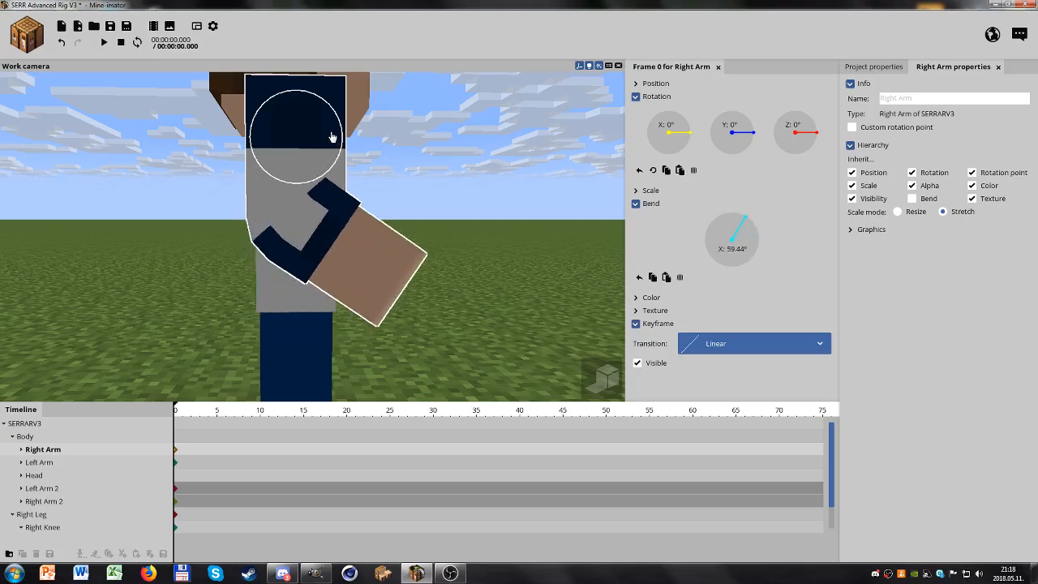
{"action": "left_click_drag", "start_coordinate": [327, 139], "coordinate": [328, 141]}
Step: Reset the right arm's bend to 0°
{"action": "left_click_drag", "start_coordinate": [519, 194], "coordinate": [568, 213]}
{"action": "right_click", "coordinate": [724, 238]}
{"action": "left_click", "coordinate": [616, 262]}
{"action": "scroll", "coordinate": [595, 252], "scroll_direction": "down", "scroll_amount": 2}
Step: Bend the right leg forward at the hip to about -58° on X
{"action": "left_click", "coordinate": [465, 212]}
{"action": "left_click_drag", "start_coordinate": [509, 236], "coordinate": [382, 236]}
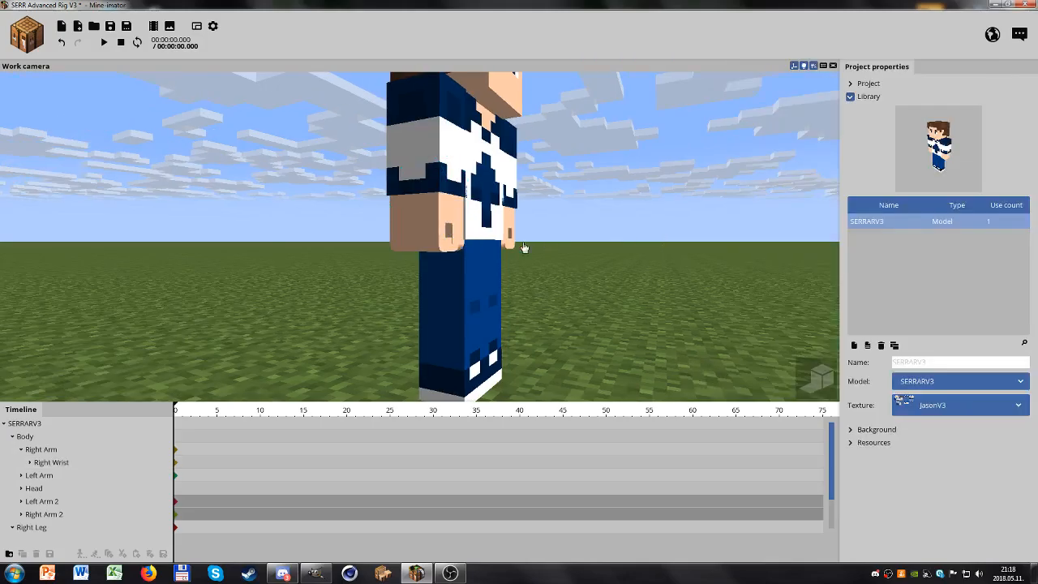
{"action": "left_click_drag", "start_coordinate": [524, 247], "coordinate": [449, 239]}
{"action": "left_click", "coordinate": [450, 239]}
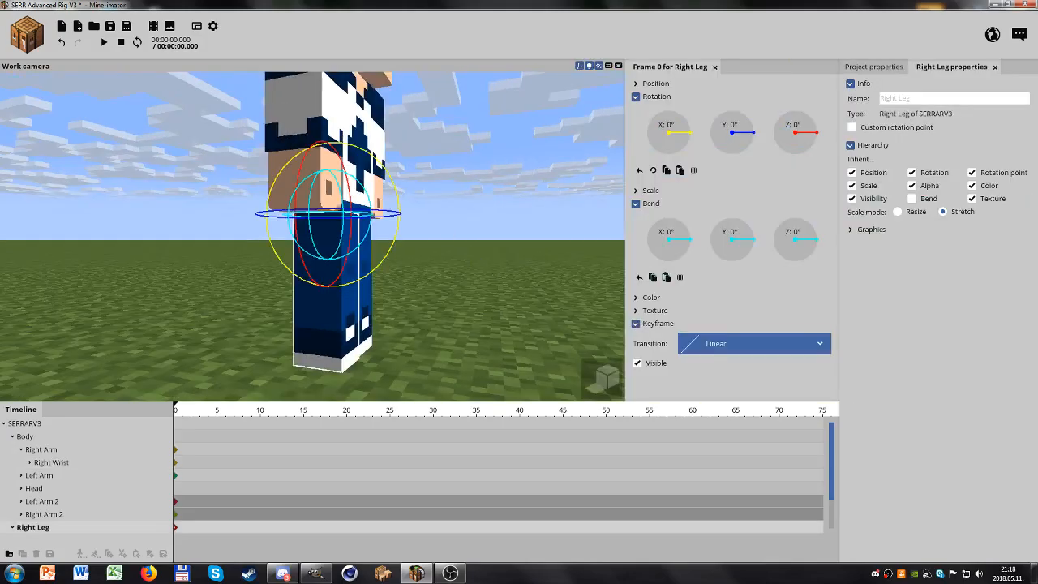
{"action": "left_click_drag", "start_coordinate": [494, 271], "coordinate": [365, 243]}
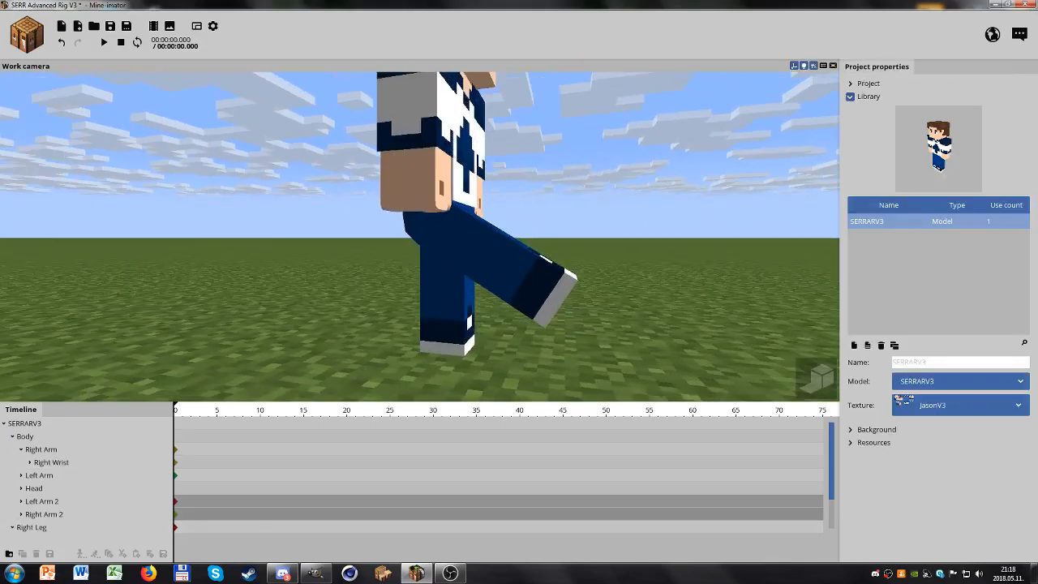
Step: Bend the right knee about 29° on X to check the texture at the joint
{"action": "left_click", "coordinate": [491, 253]}
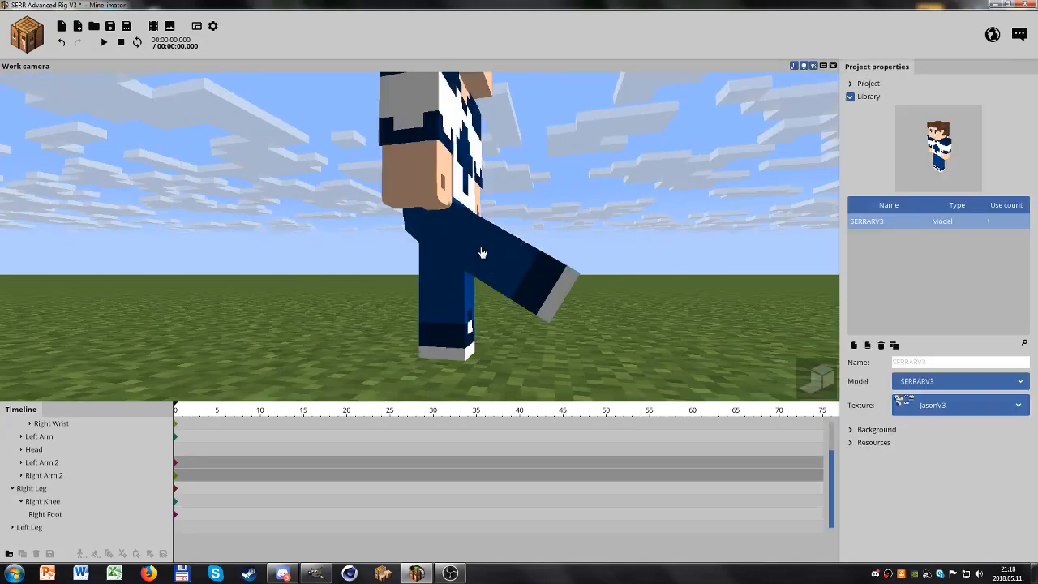
{"action": "left_click", "coordinate": [482, 254]}
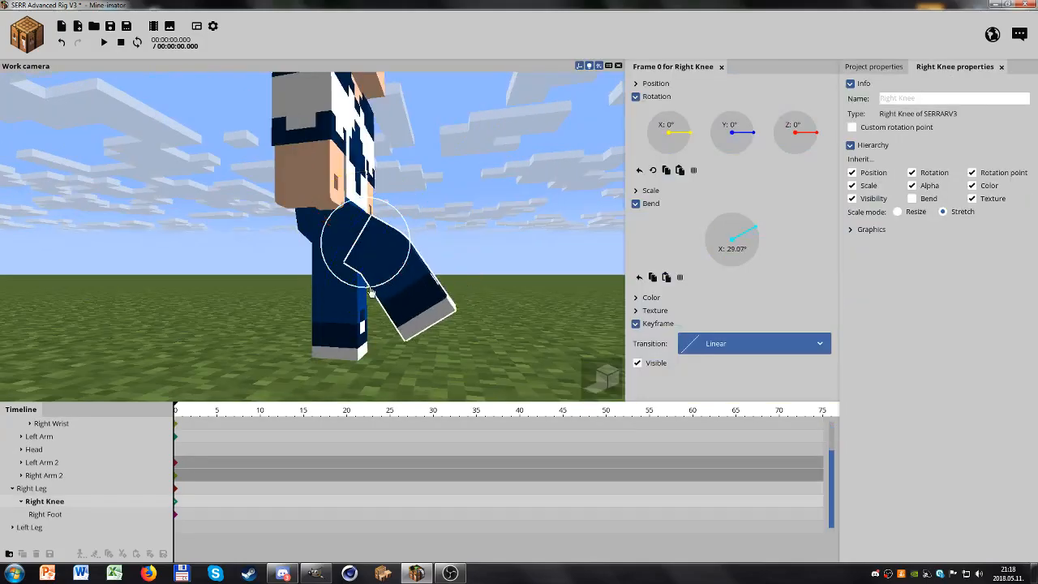
{"action": "left_click_drag", "start_coordinate": [371, 292], "coordinate": [373, 292]}
Step: Bend the right foot about 48° on X to check the shoe texture
{"action": "left_click", "coordinate": [521, 295]}
{"action": "left_click", "coordinate": [530, 303]}
{"action": "left_click_drag", "start_coordinate": [530, 304], "coordinate": [347, 249]}
{"action": "key", "text": "w"}
{"action": "left_click_drag", "start_coordinate": [392, 194], "coordinate": [470, 166]}
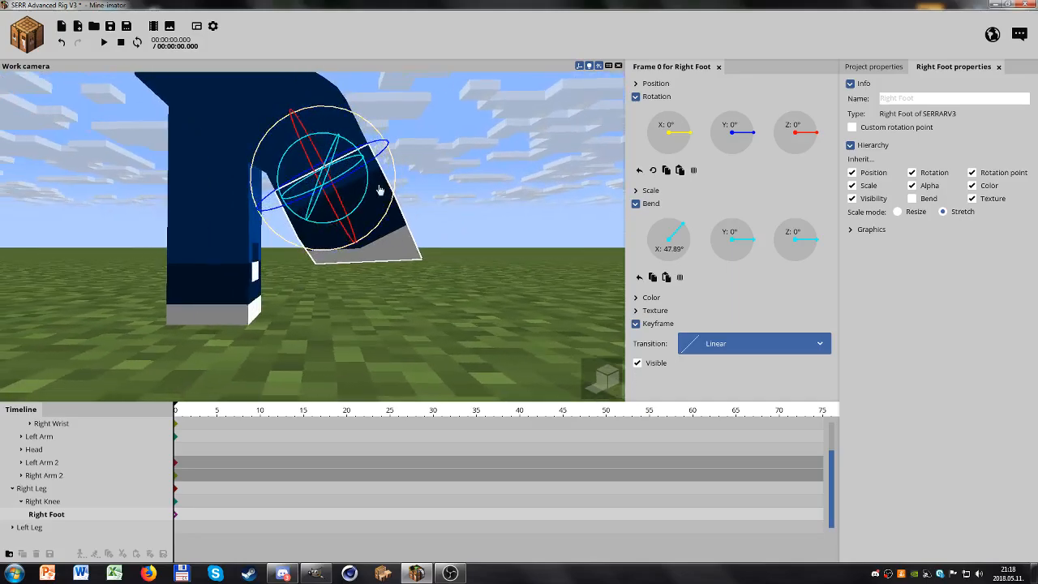
{"action": "left_click", "coordinate": [439, 197]}
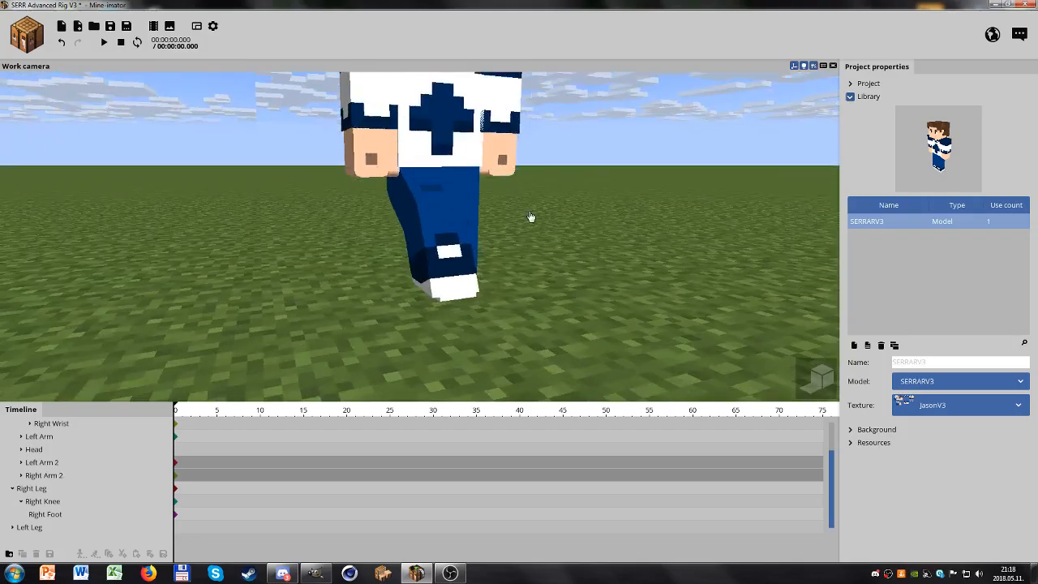
Step: Reset the bends of the right leg, knee and foot to 0° and view the whole character
{"action": "scroll", "coordinate": [531, 216], "scroll_direction": "down", "scroll_amount": 3}
{"action": "left_click_drag", "start_coordinate": [531, 217], "coordinate": [575, 207]}
{"action": "scroll", "coordinate": [575, 220], "scroll_direction": "up", "scroll_amount": 2}
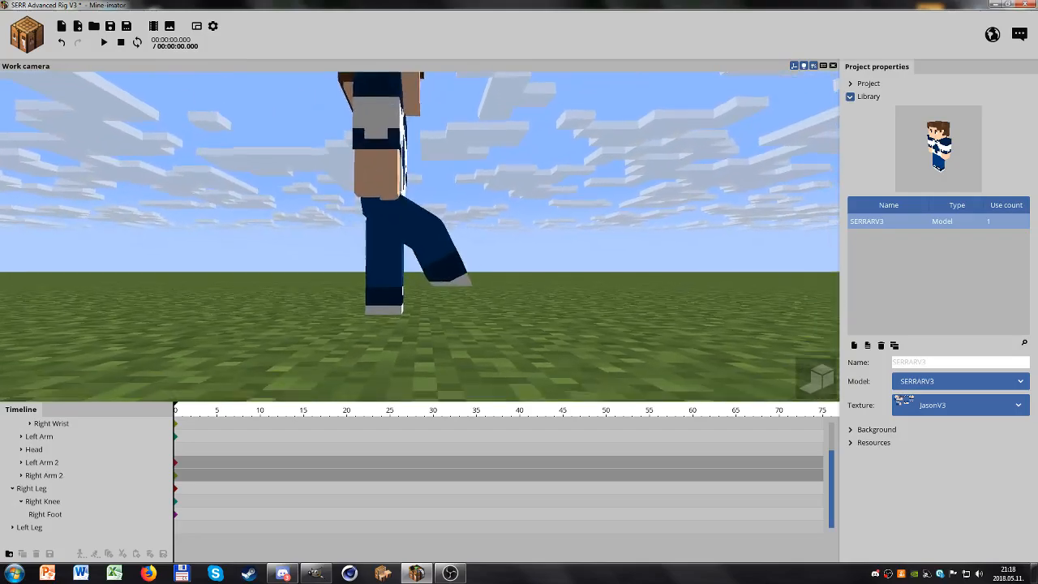
{"action": "mouse_move", "coordinate": [427, 225]}
{"action": "left_mouse_down"}
{"action": "mouse_move", "coordinate": [381, 247]}
{"action": "mouse_move", "coordinate": [428, 226]}
{"action": "left_mouse_up"}
{"action": "left_click", "coordinate": [379, 214]}
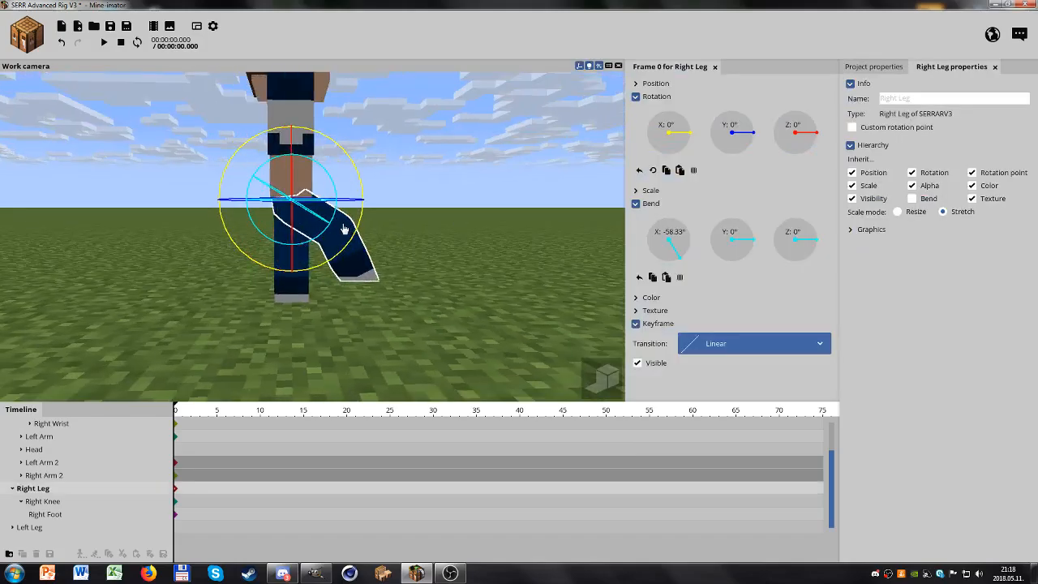
{"action": "left_click", "coordinate": [336, 256]}
{"action": "left_click", "coordinate": [351, 276]}
{"action": "right_click", "coordinate": [656, 249]}
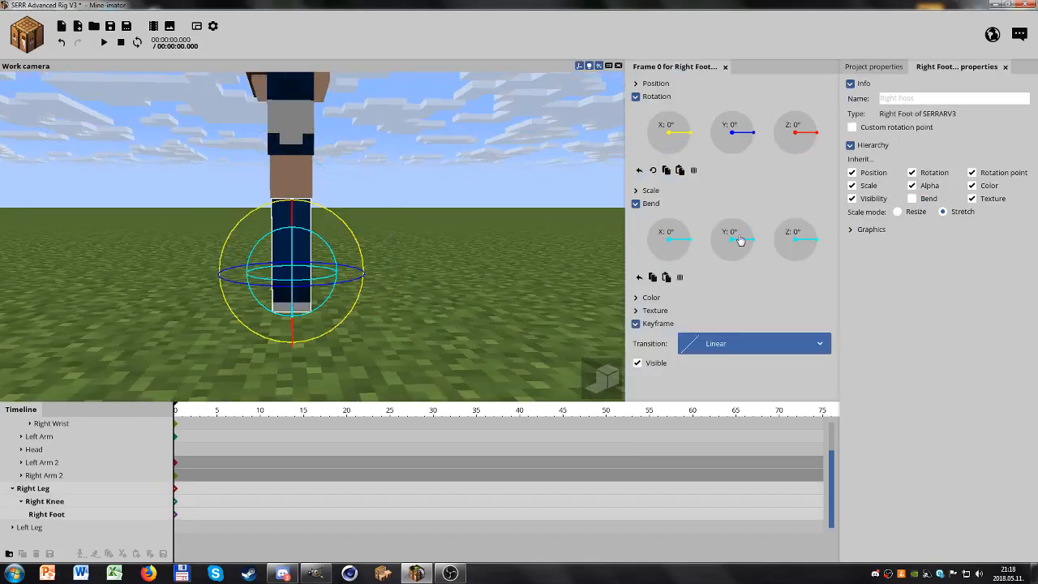
{"action": "left_click", "coordinate": [529, 270]}
{"action": "left_click_drag", "start_coordinate": [528, 269], "coordinate": [454, 268]}
{"action": "scroll", "coordinate": [528, 266], "scroll_direction": "down", "scroll_amount": 2}
{"action": "mouse_move", "coordinate": [584, 259]}
{"action": "left_mouse_down"}
{"action": "mouse_move", "coordinate": [568, 256]}
{"action": "mouse_move", "coordinate": [575, 241]}
{"action": "mouse_move", "coordinate": [575, 276]}
{"action": "mouse_move", "coordinate": [587, 269]}
{"action": "left_mouse_up"}
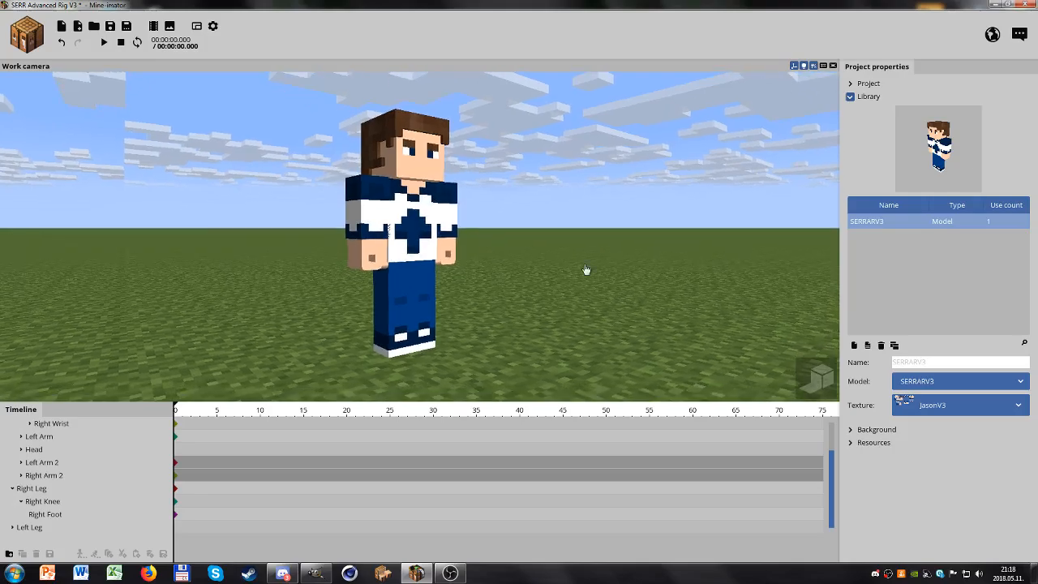